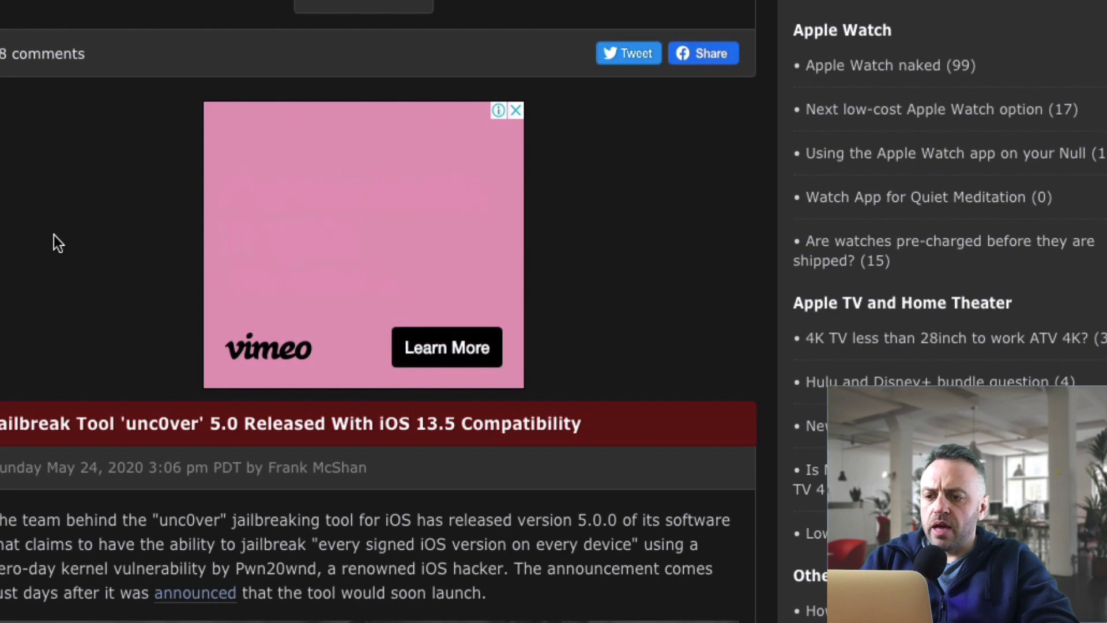
- Look through the MacRumors news posts and the Vimeo ads placed between the articles
scroll(82, 292, down, 10)
scroll(82, 294, down, 20)
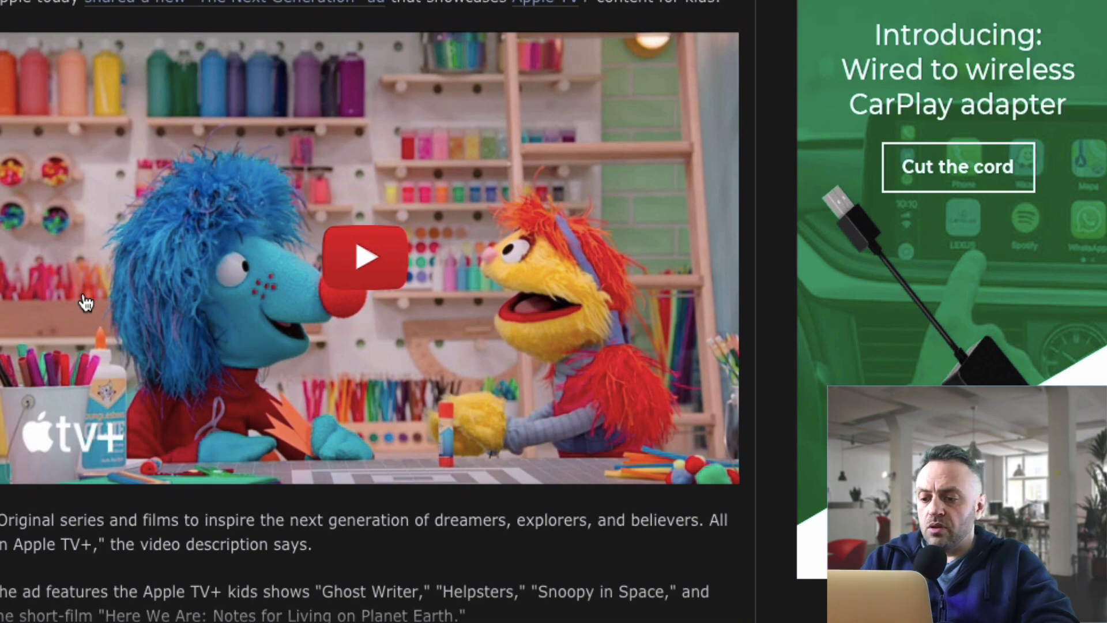
scroll(85, 302, down, 8)
scroll(139, 353, down, 20)
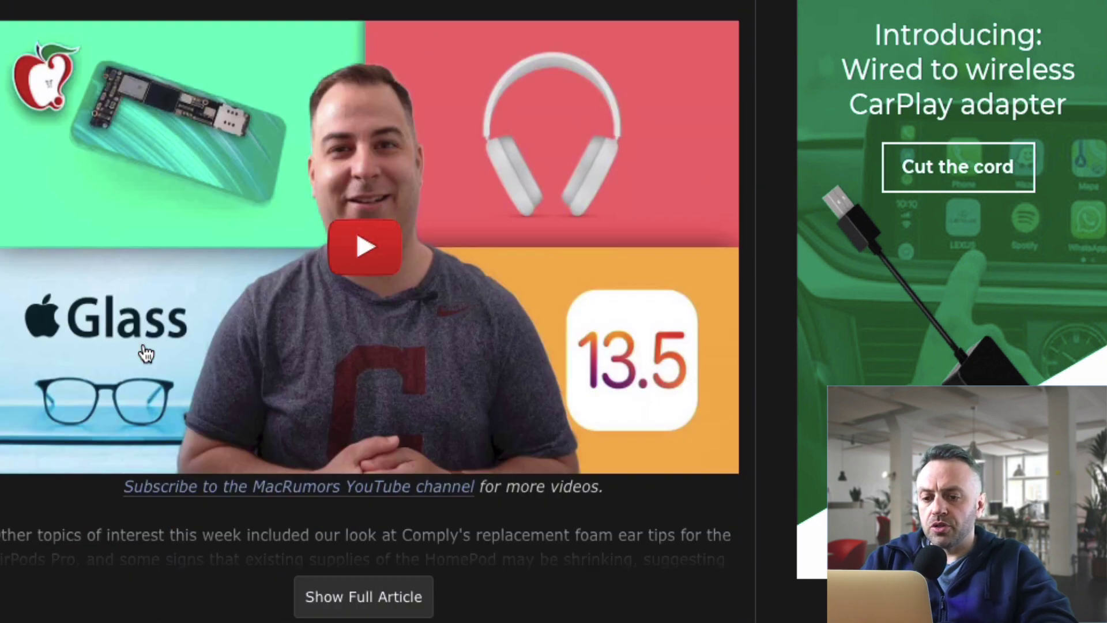
scroll(346, 29, up, 2)
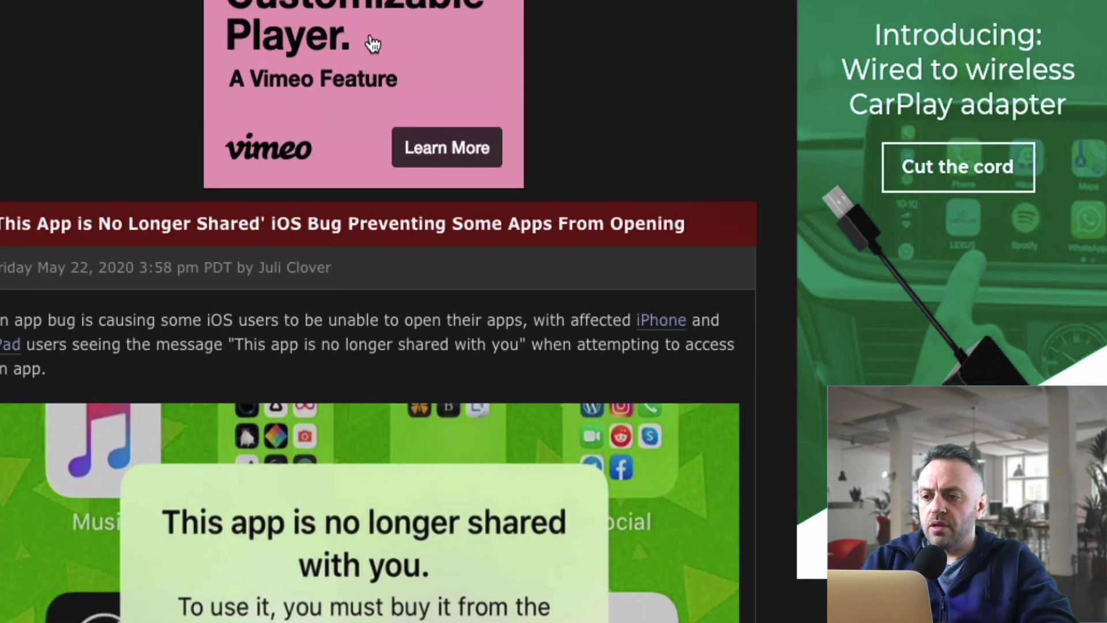
scroll(302, 233, down, 20)
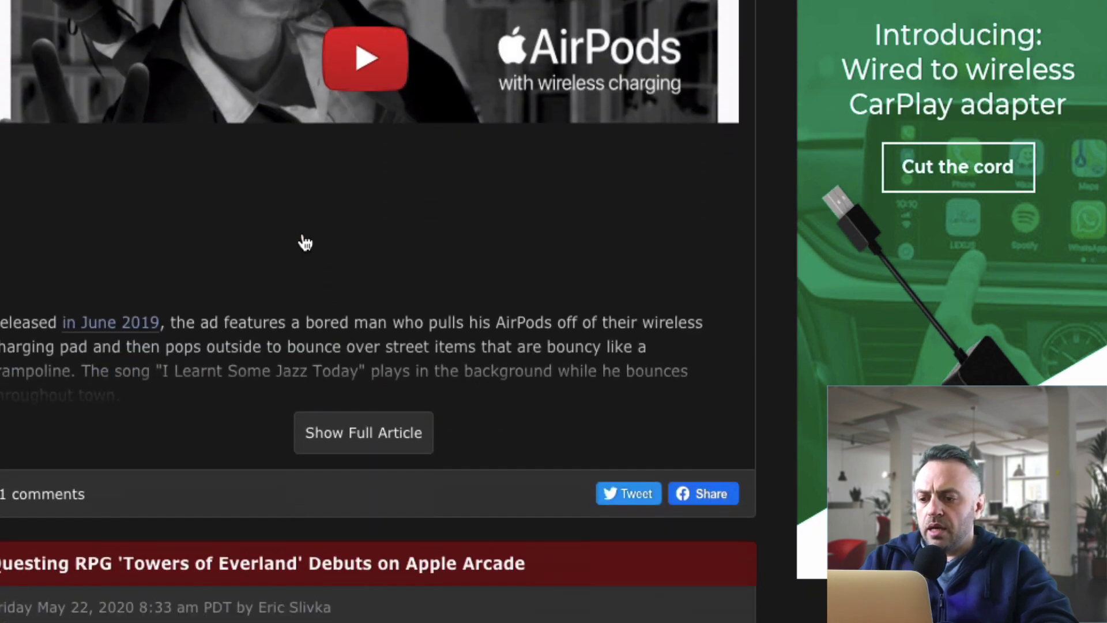
scroll(301, 231, down, 3)
scroll(306, 237, up, 1)
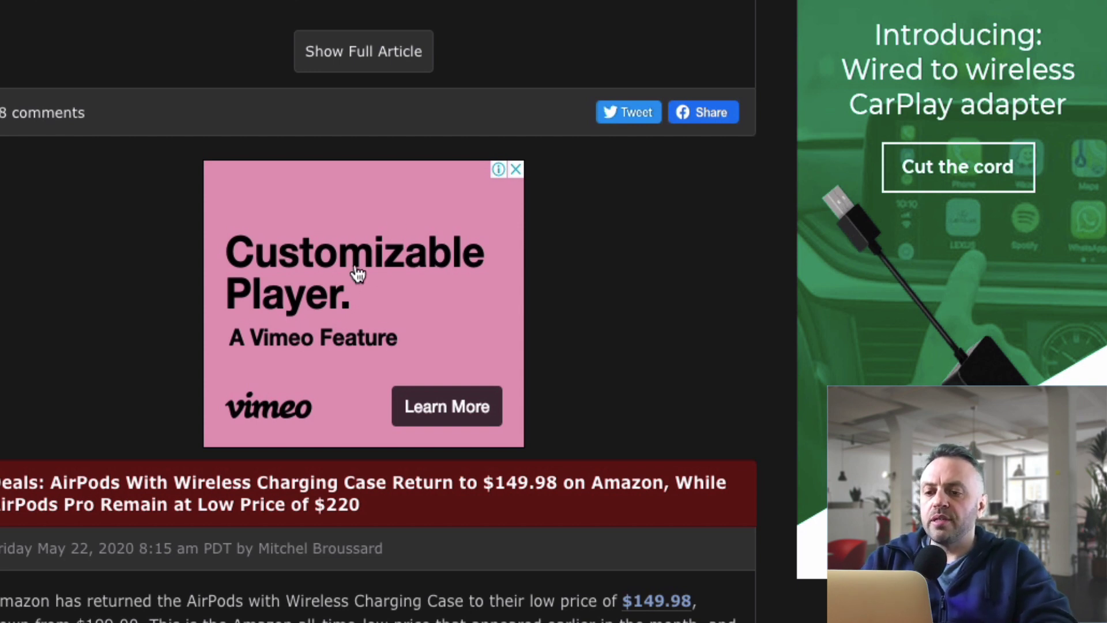
scroll(76, 344, down, 2)
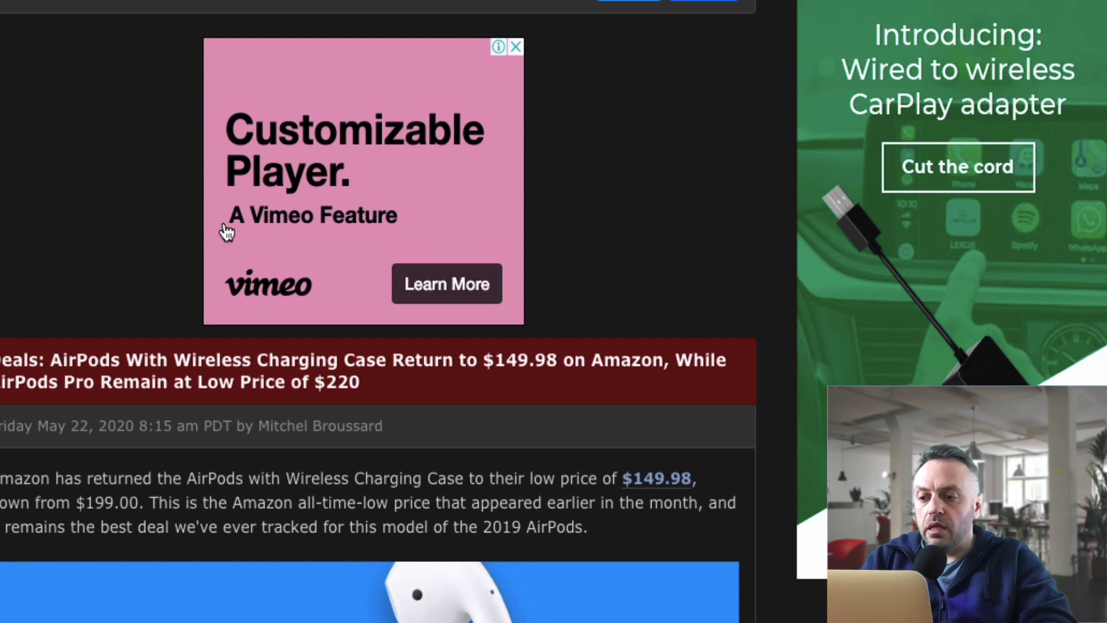
scroll(11, 276, down, 20)
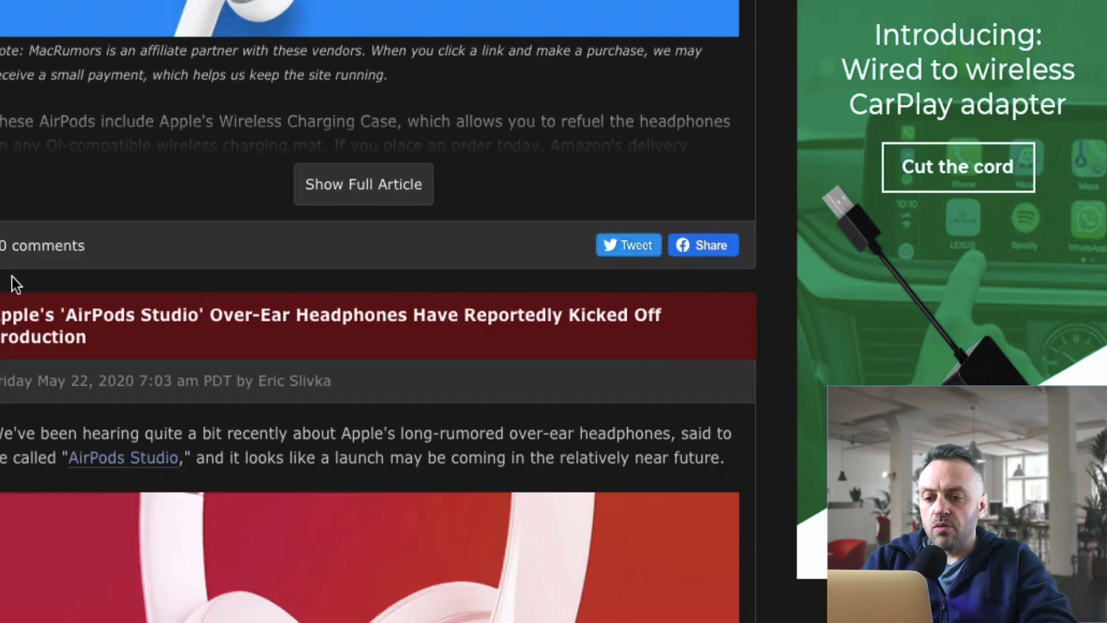
scroll(11, 275, up, 10)
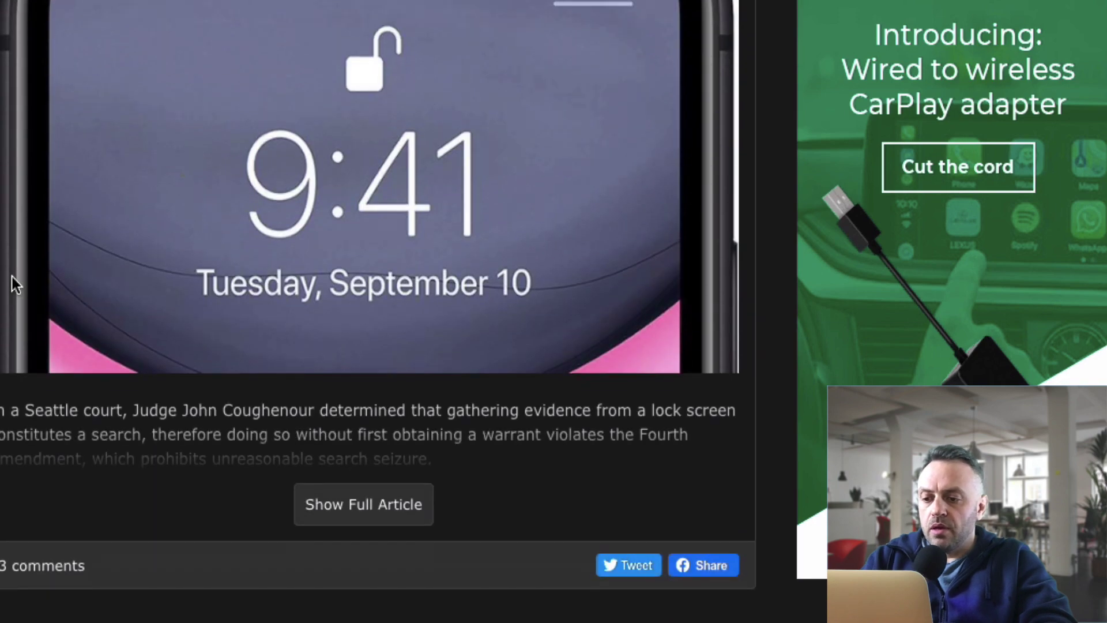
- Examine the CarPlay adapter ads beside and below the posts on the MacRumors page
scroll(11, 271, down, 7)
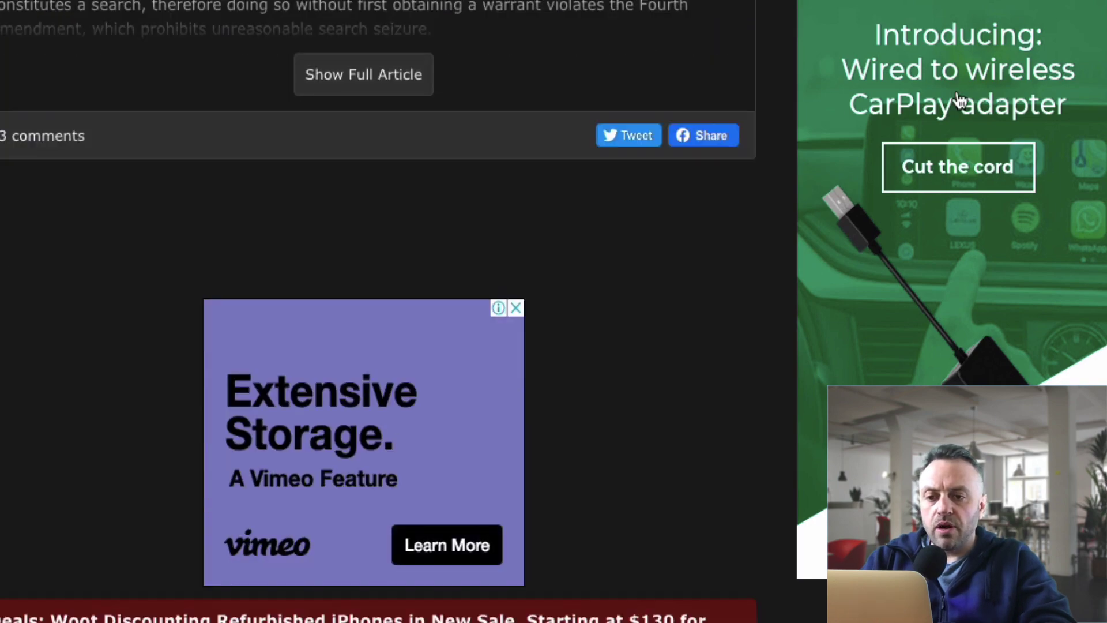
scroll(947, 57, up, 1)
scroll(944, 55, down, 20)
scroll(944, 55, down, 15)
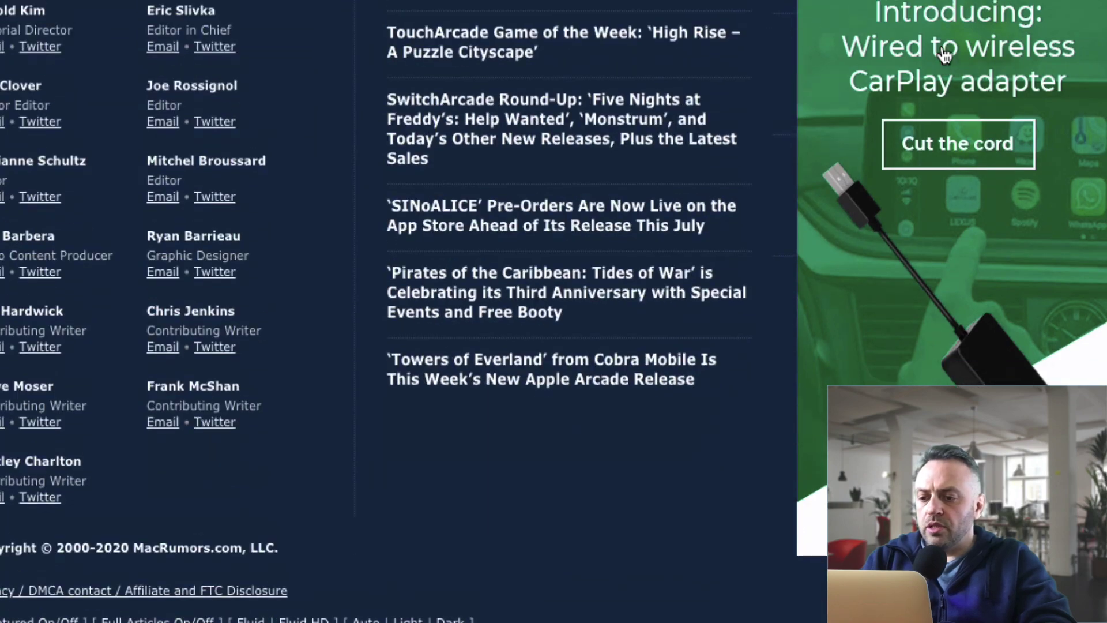
scroll(553, 360, up, 15)
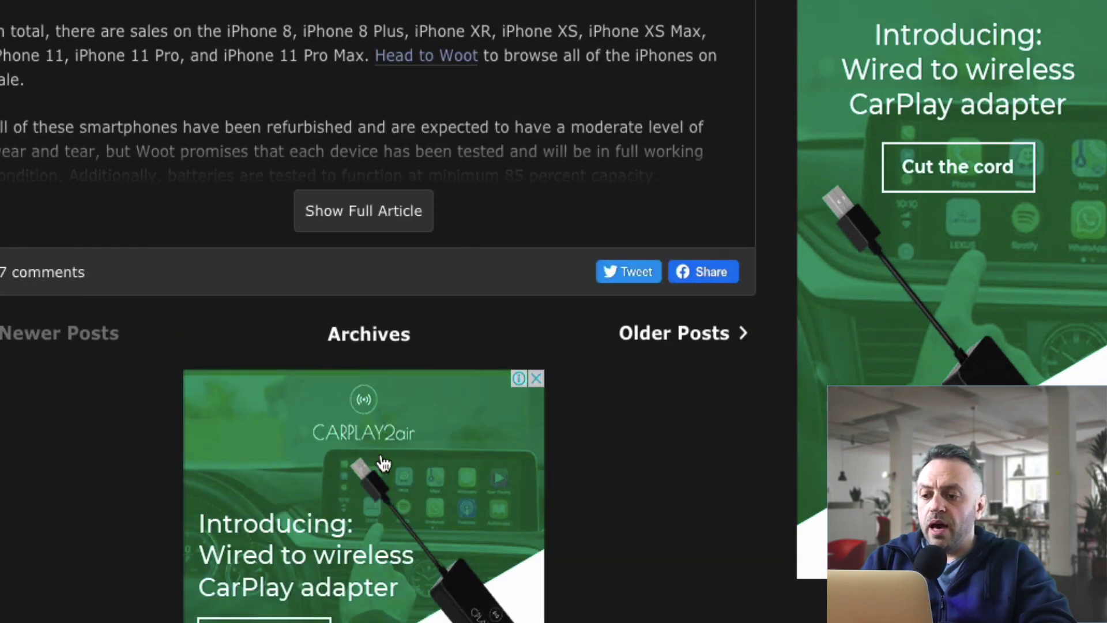
scroll(60, 425, up, 9)
scroll(60, 425, down, 20)
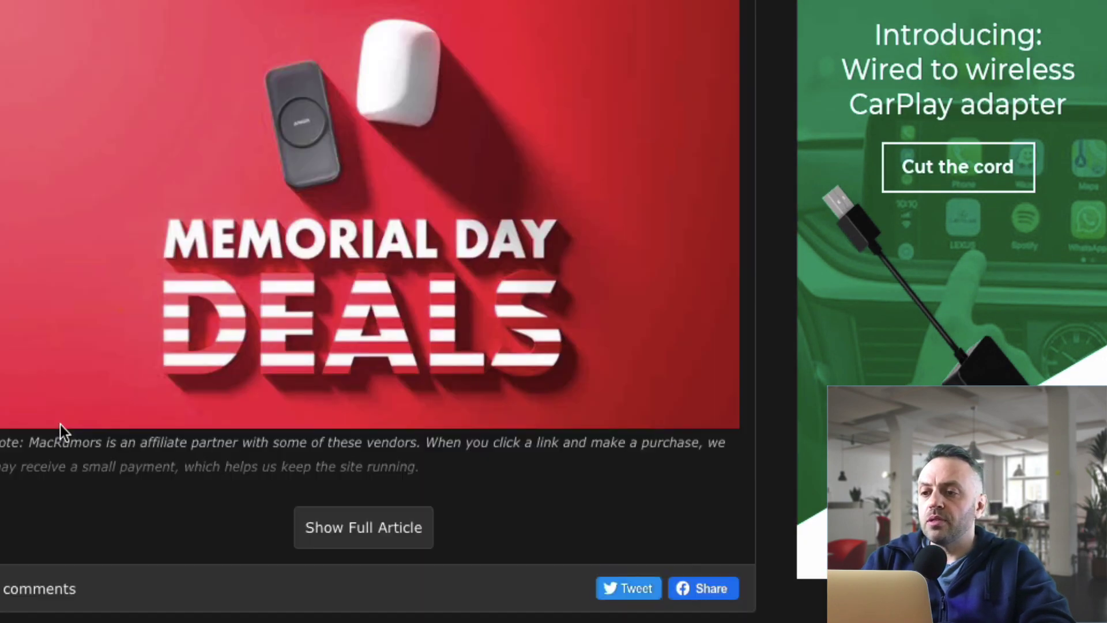
scroll(60, 422, up, 15)
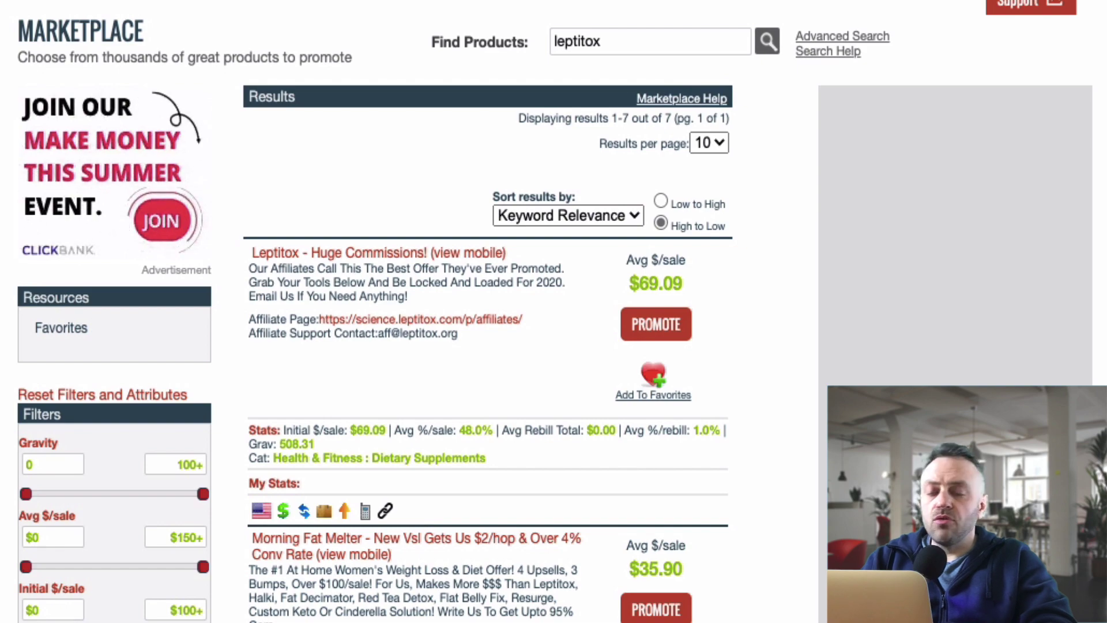
- Look through the ClickBank Marketplace results for leptitox, including each offer's description and stats
scroll(554, 312, down, 20)
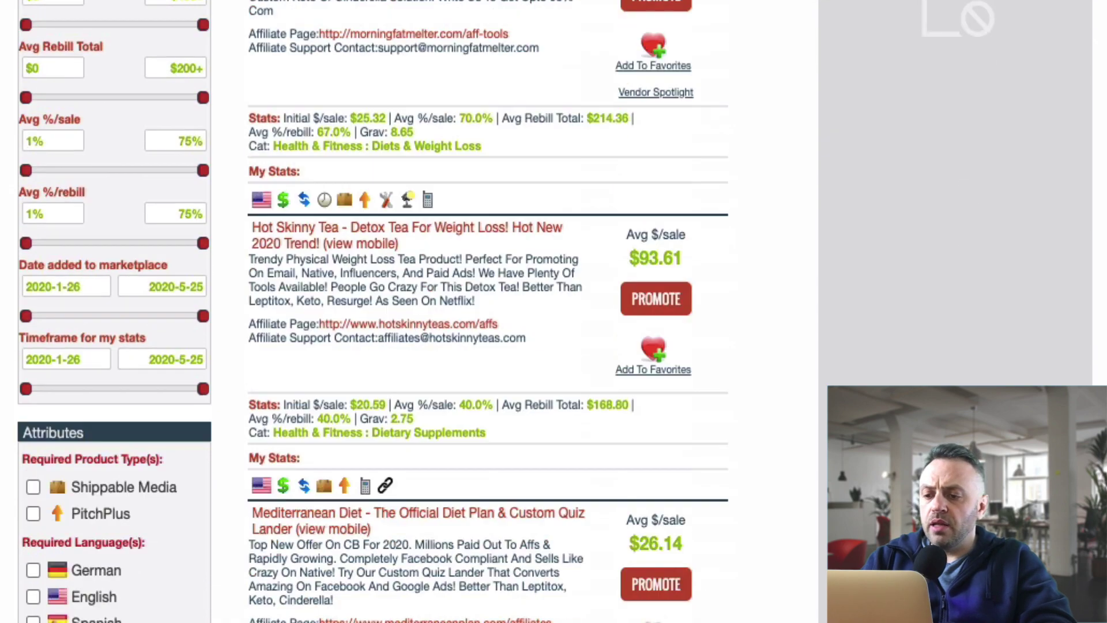
scroll(489, 311, down, 2)
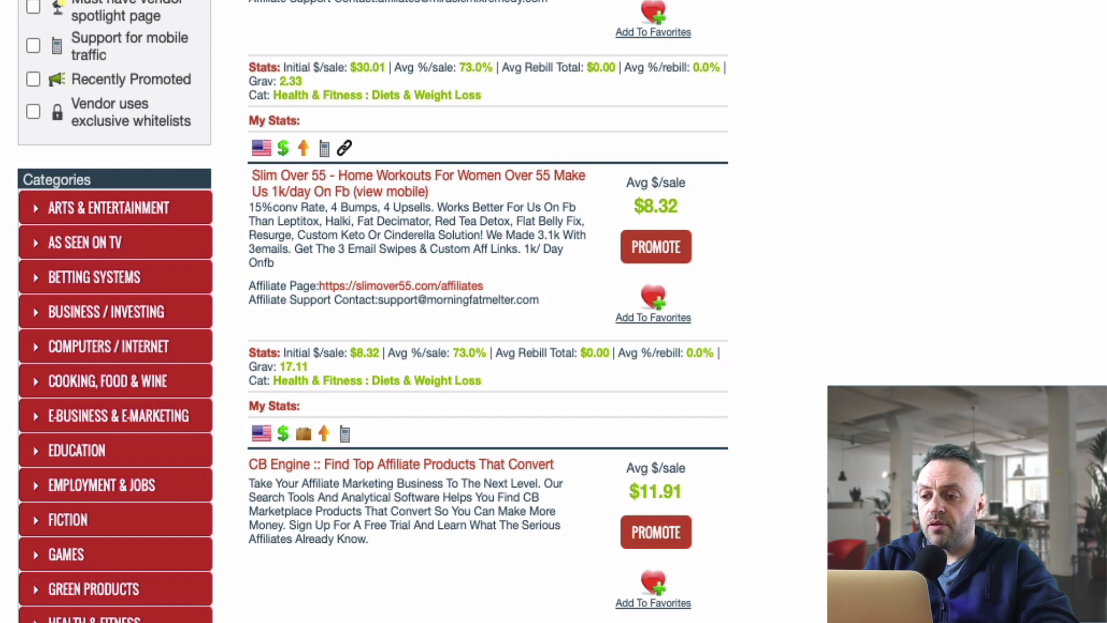
scroll(15, 209, up, 20)
scroll(14, 209, down, 2)
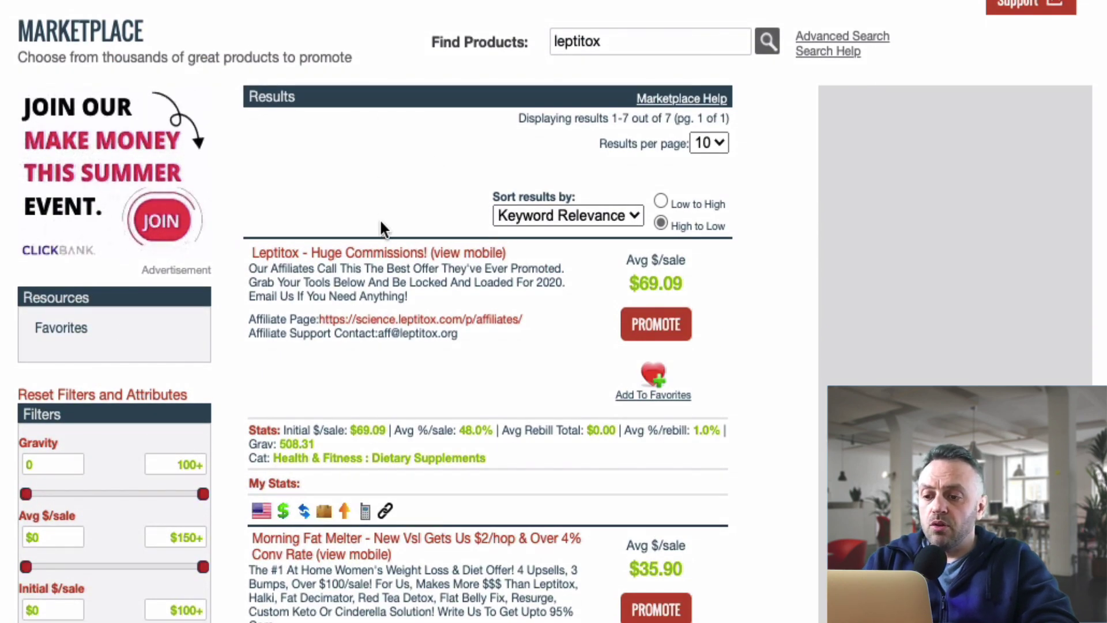
scroll(381, 225, down, 2)
scroll(507, 242, down, 4)
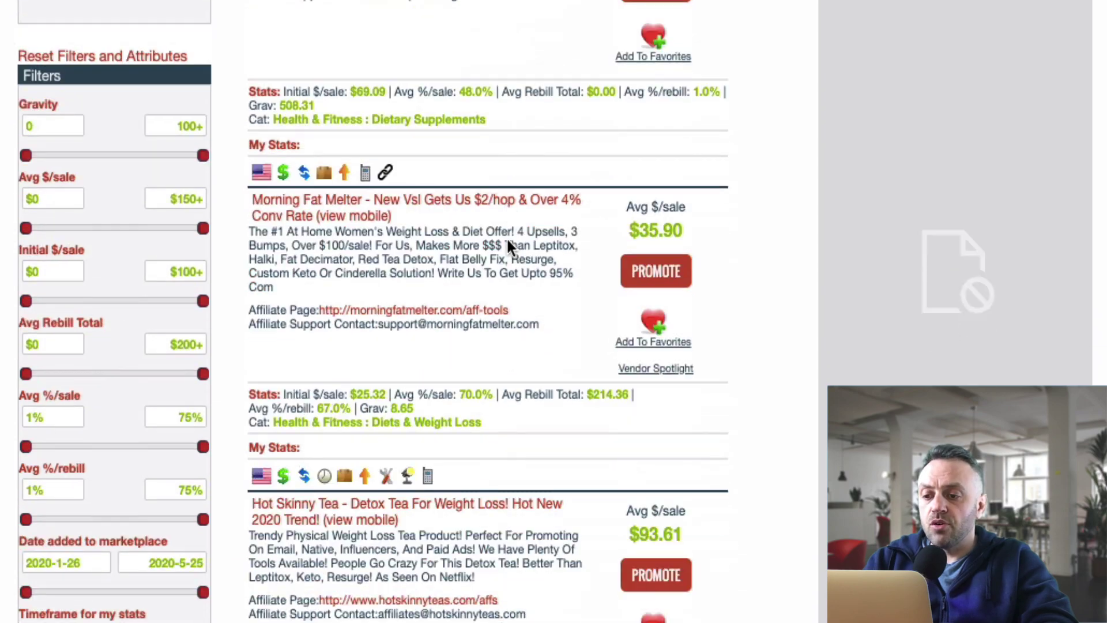
scroll(507, 245, up, 6)
scroll(306, 361, down, 20)
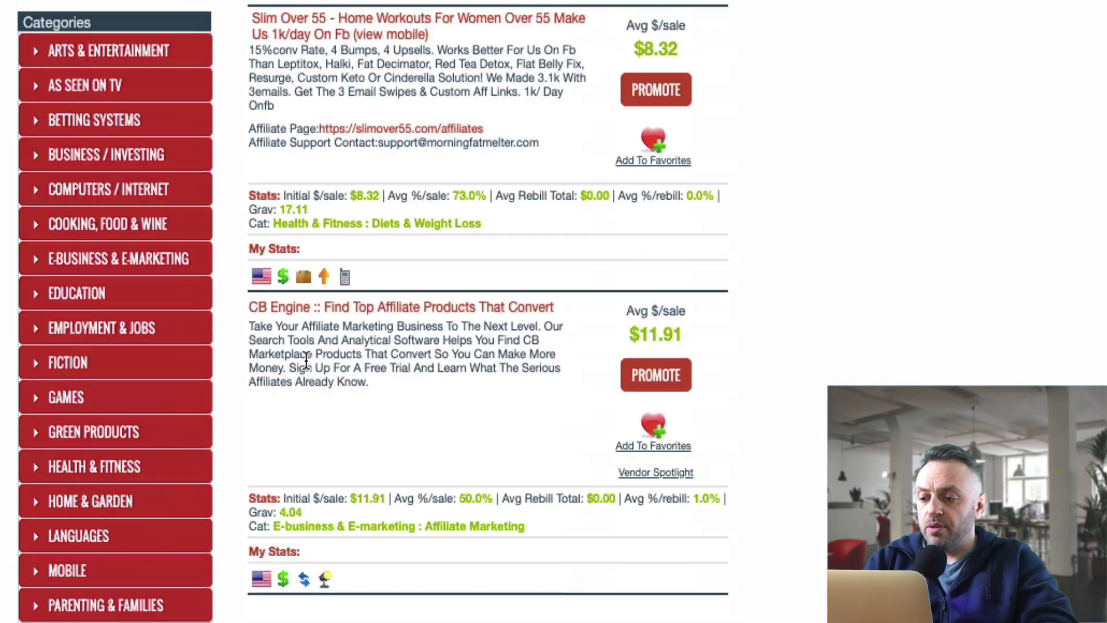
- Examine the marketplace's product category list, including the Self-Help subcategories such as Dating Guides
scroll(306, 361, up, 3)
scroll(306, 362, down, 12)
scroll(352, 210, up, 1)
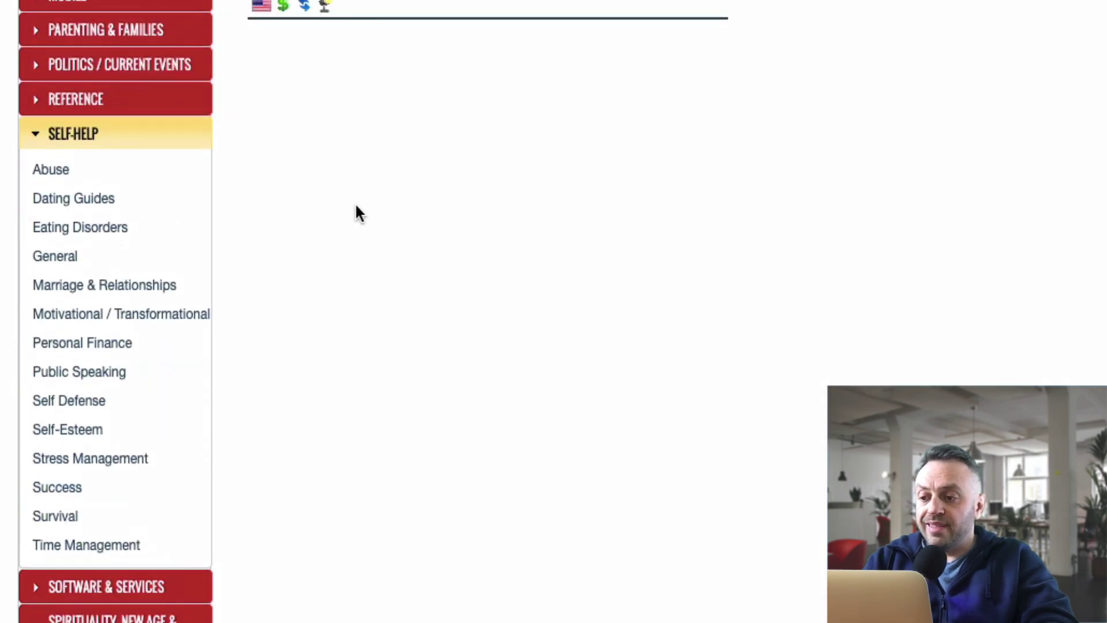
scroll(355, 213, up, 2)
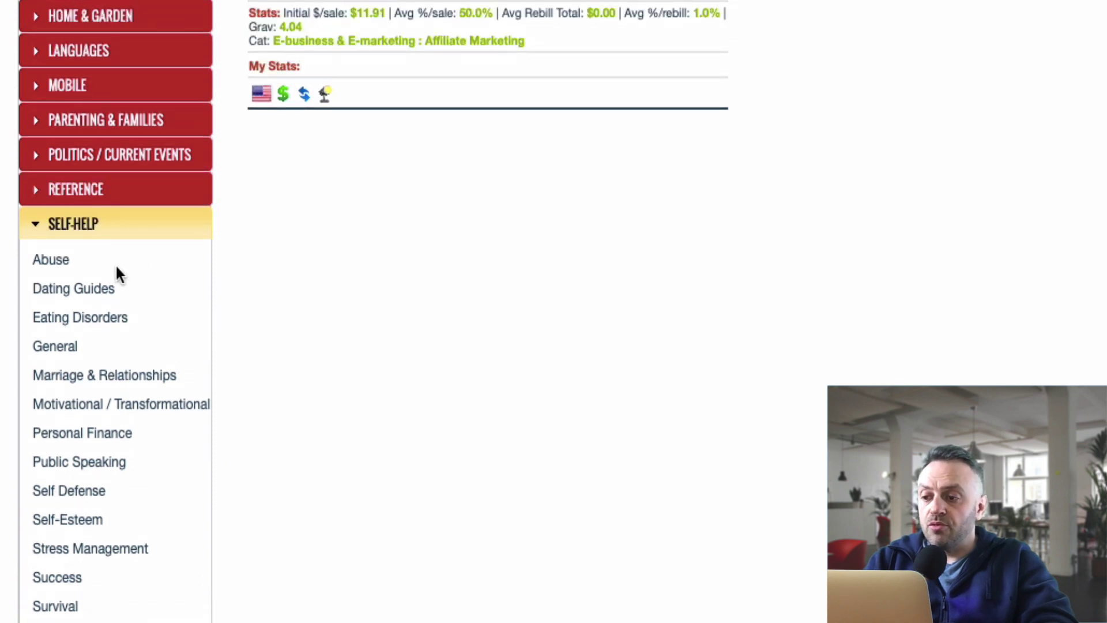
scroll(69, 259, up, 10)
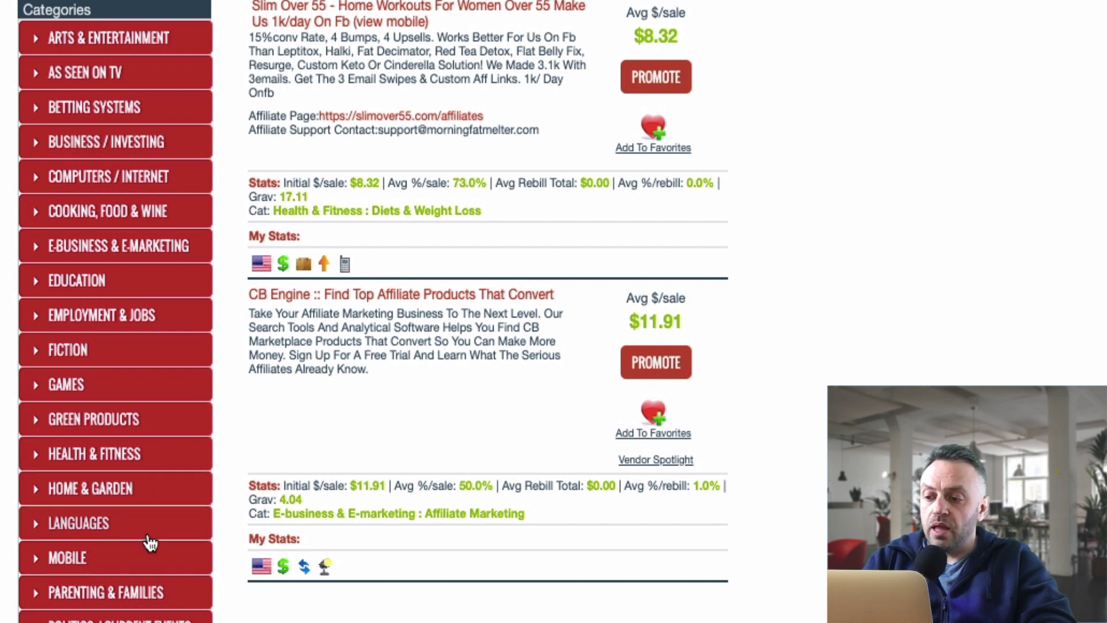
scroll(150, 544, down, 3)
scroll(150, 543, down, 7)
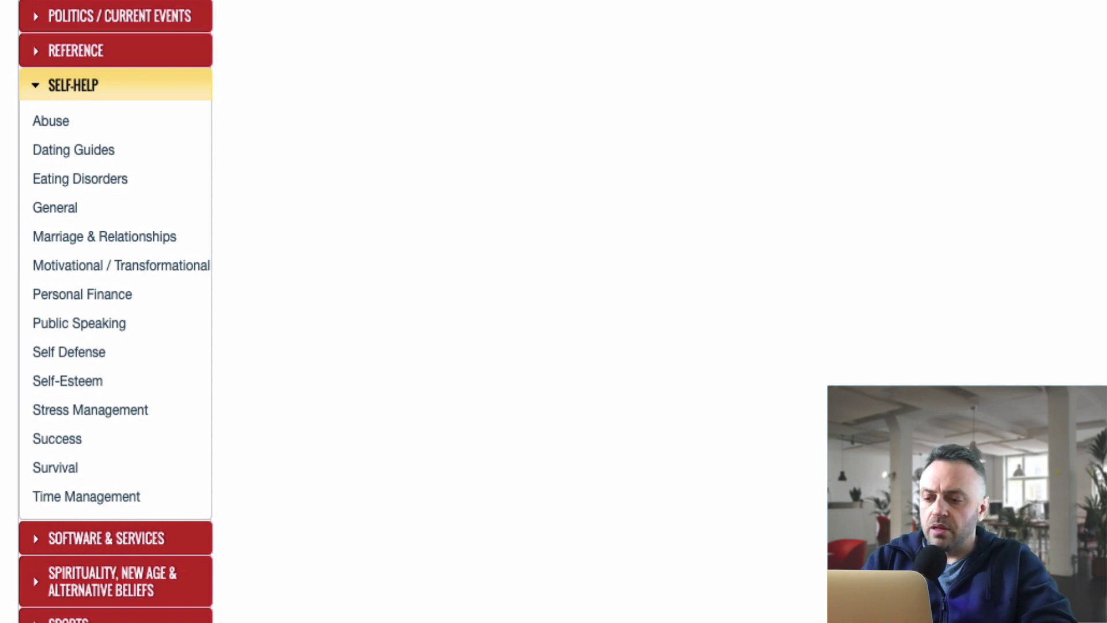
scroll(84, 244, up, 2)
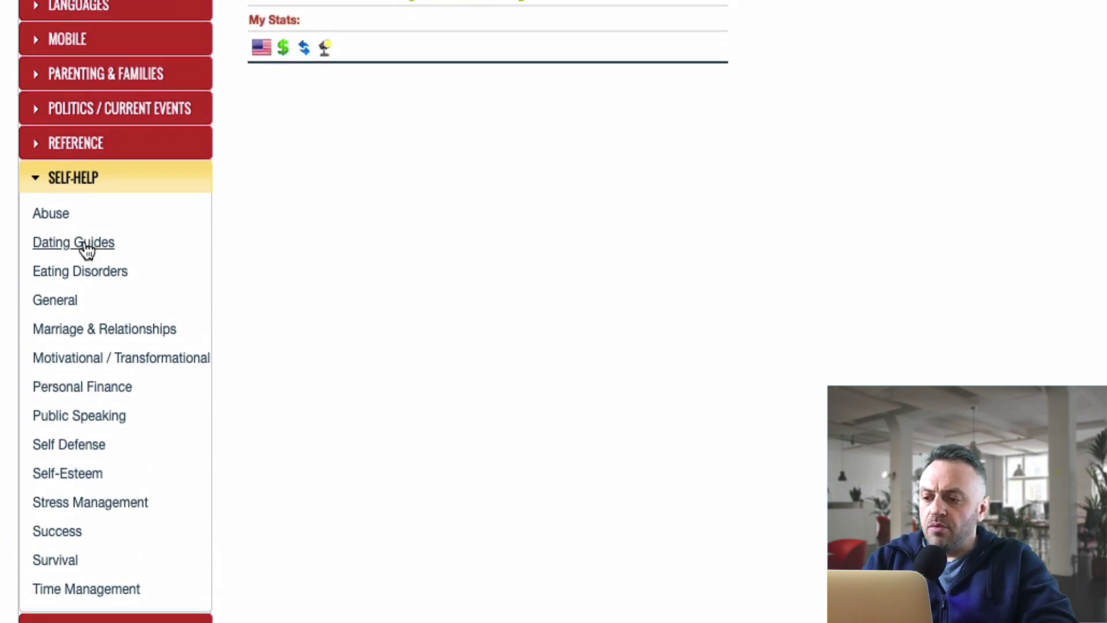
scroll(88, 199, up, 20)
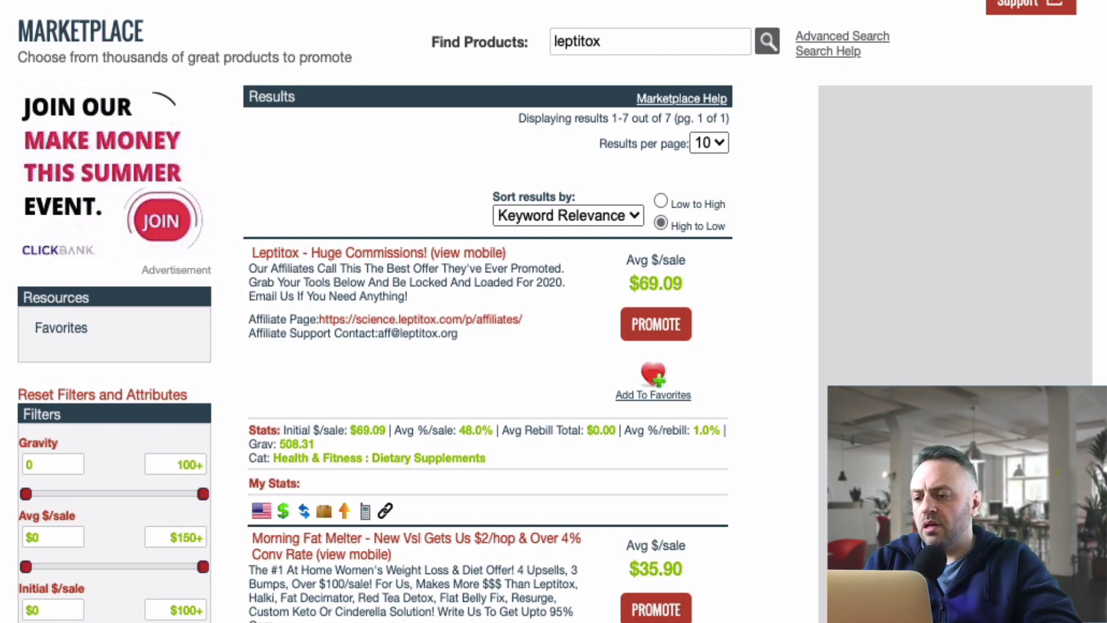
scroll(488, 346, down, 5)
scroll(487, 311, down, 15)
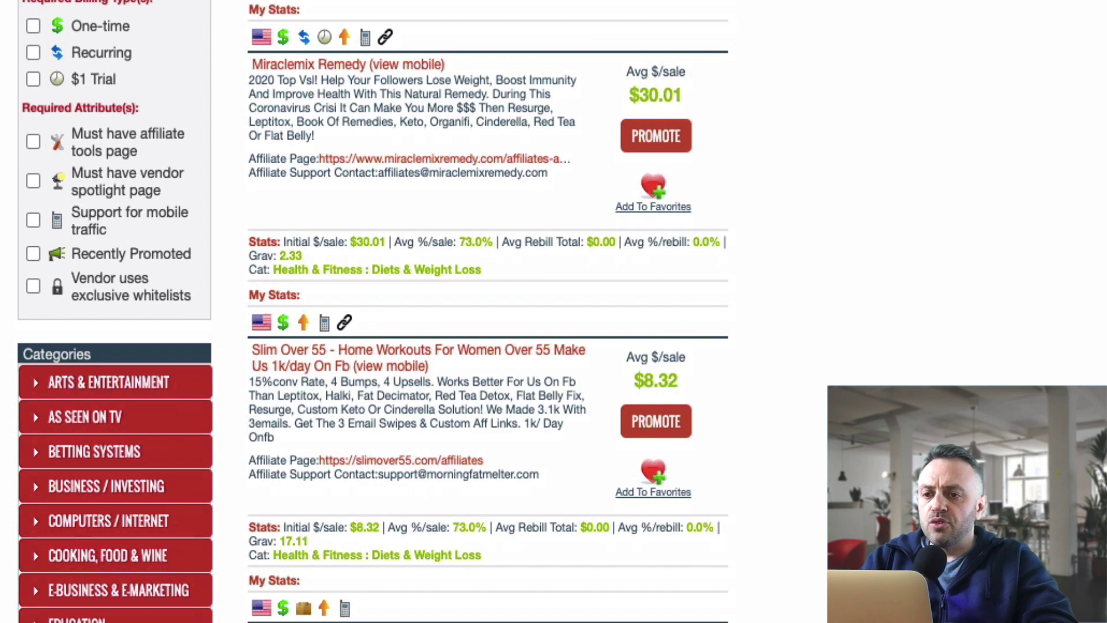
scroll(69, 235, down, 4)
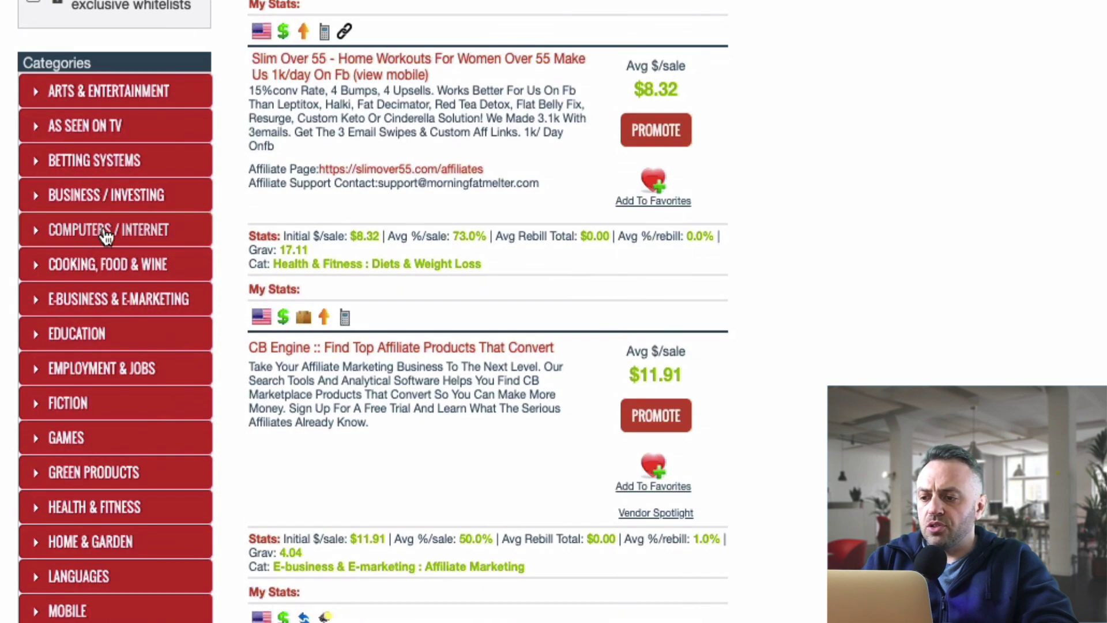
- Compare the gravity and sales stats of the Leptitox offer with those of Morning Fat Melter
scroll(69, 235, up, 20)
scroll(554, 312, down, 1)
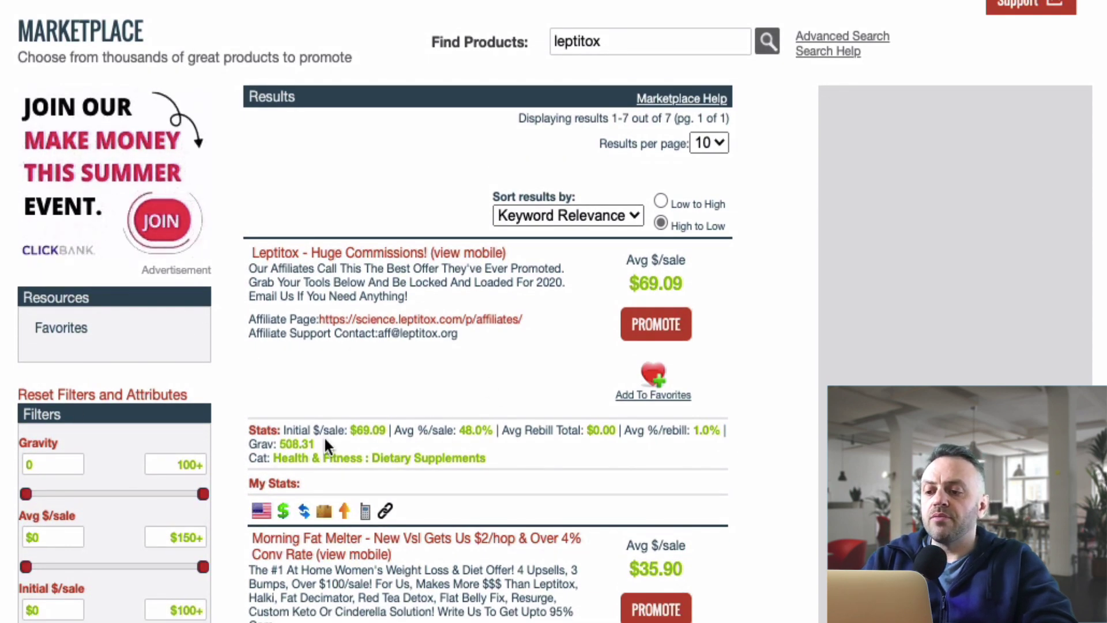
scroll(323, 438, down, 4)
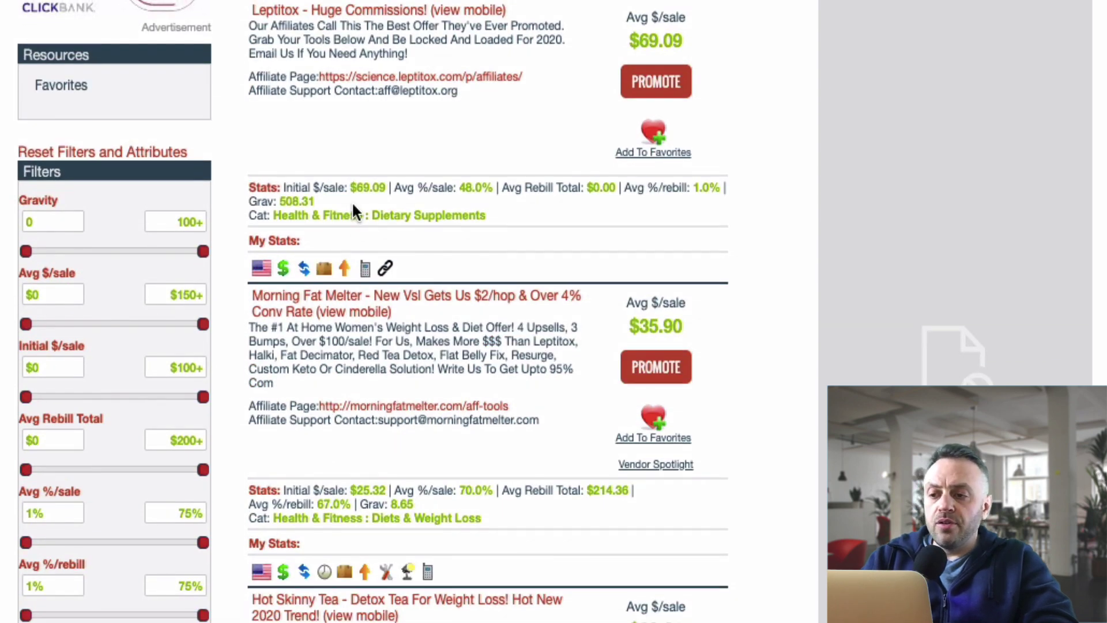
scroll(352, 205, up, 4)
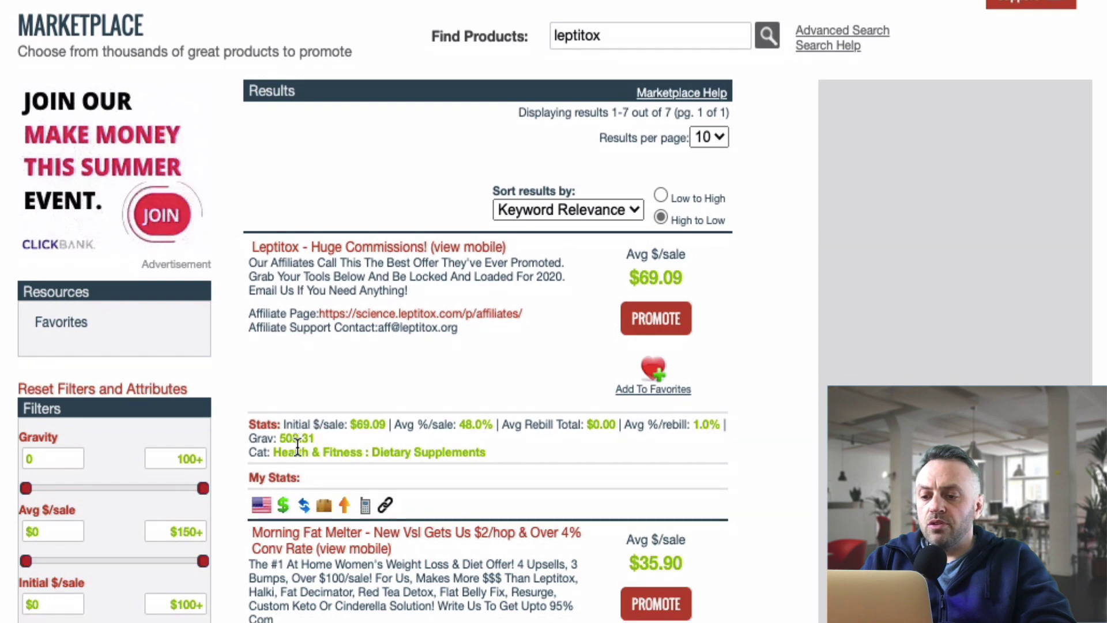
scroll(297, 448, down, 5)
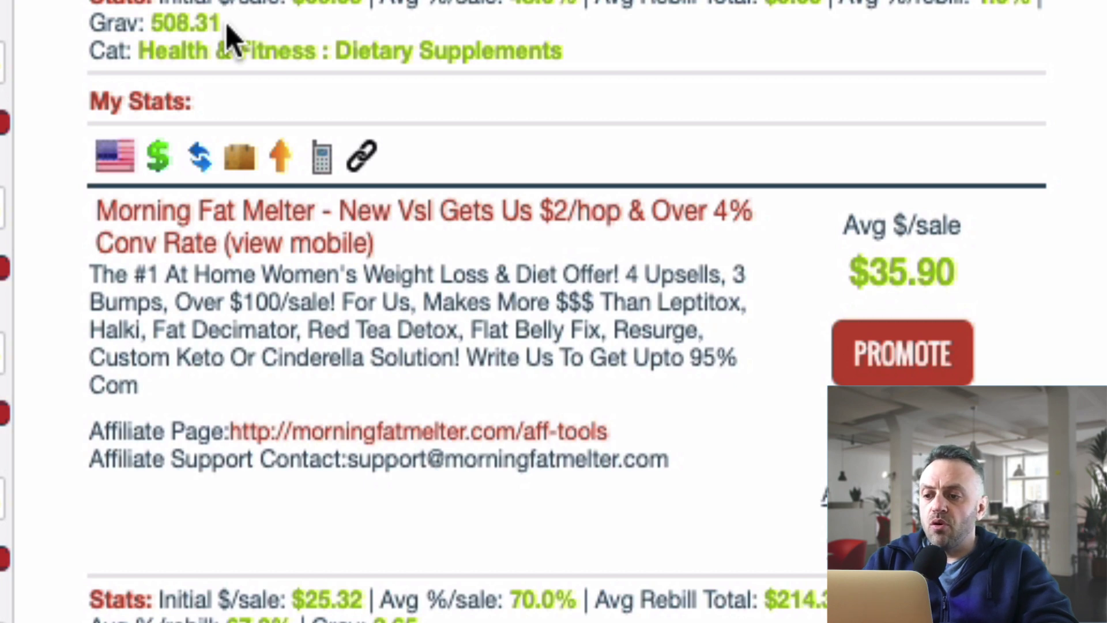
scroll(231, 58, up, 5)
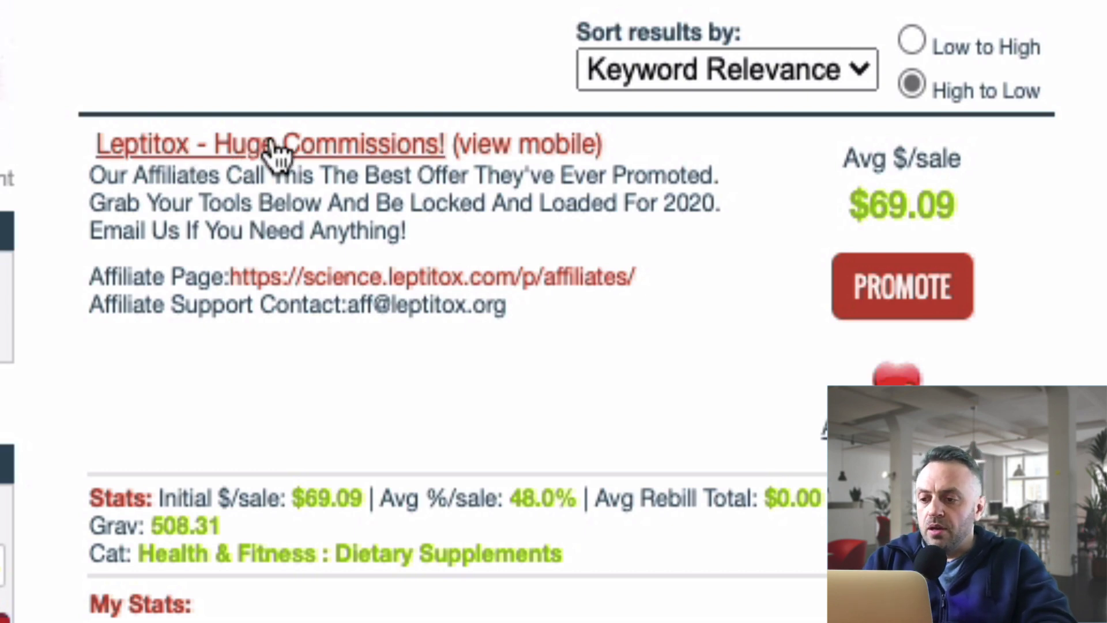
scroll(230, 344, down, 10)
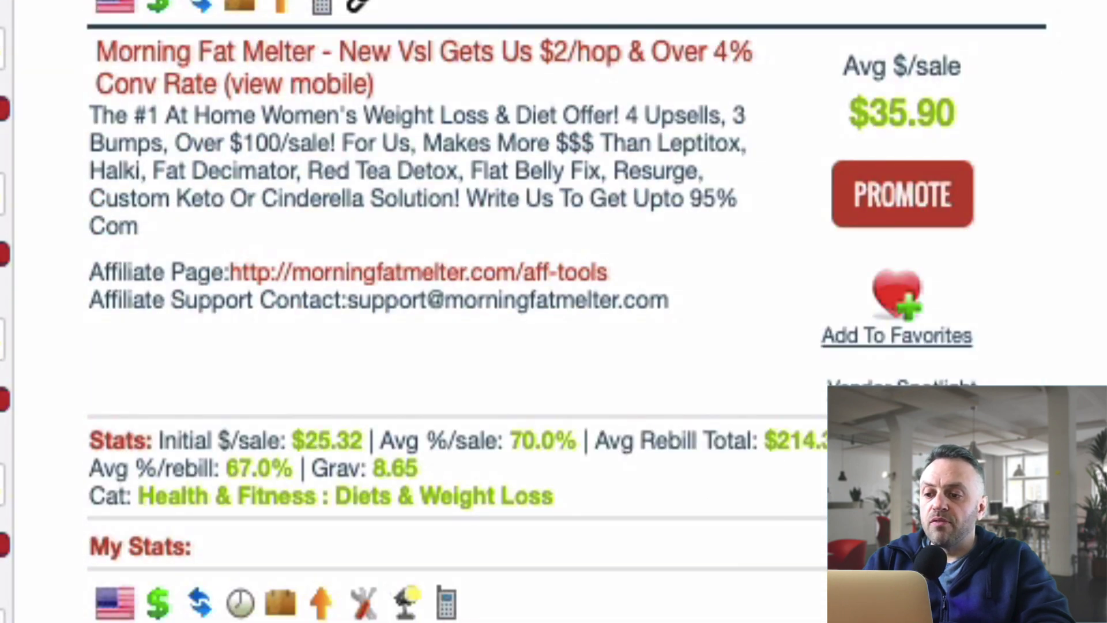
- Sort the leptitox marketplace results by Gravity
scroll(568, 247, up, 10)
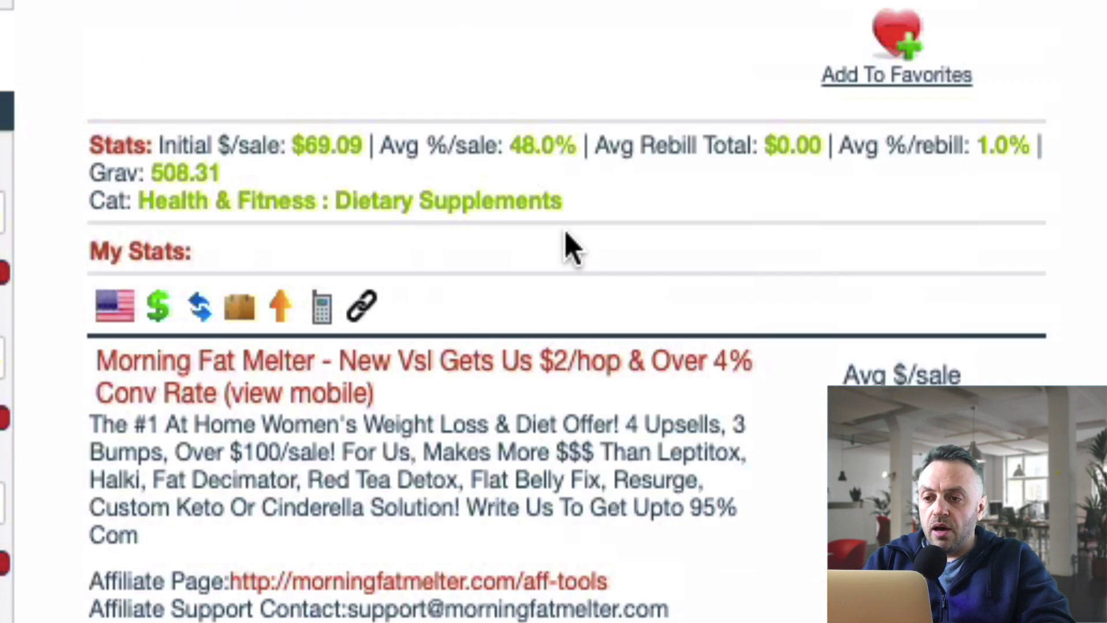
click(752, 92)
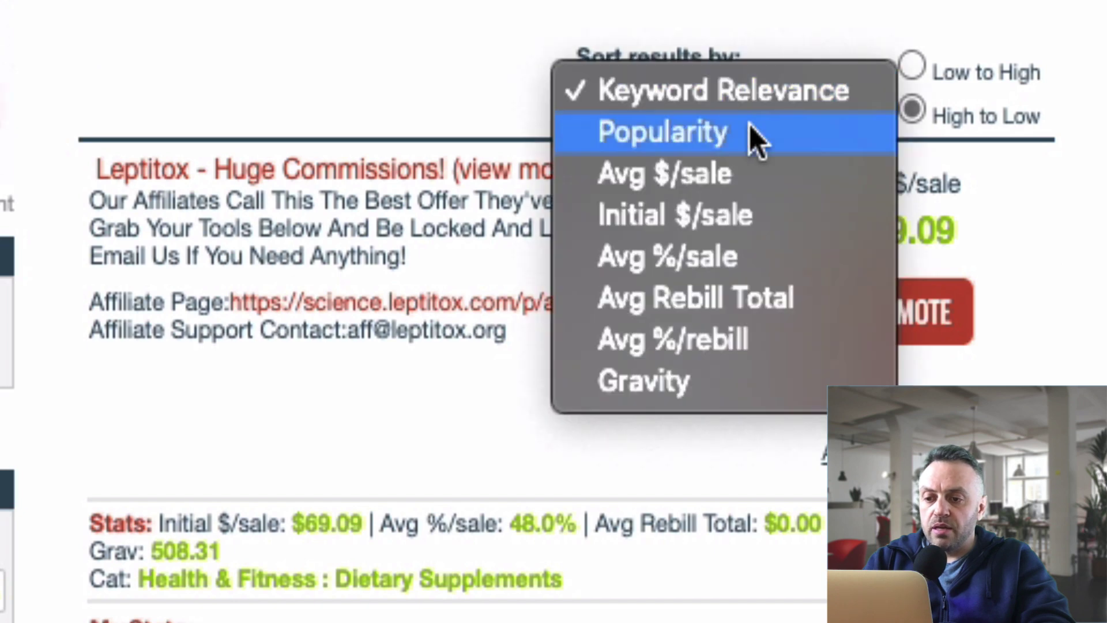
click(724, 380)
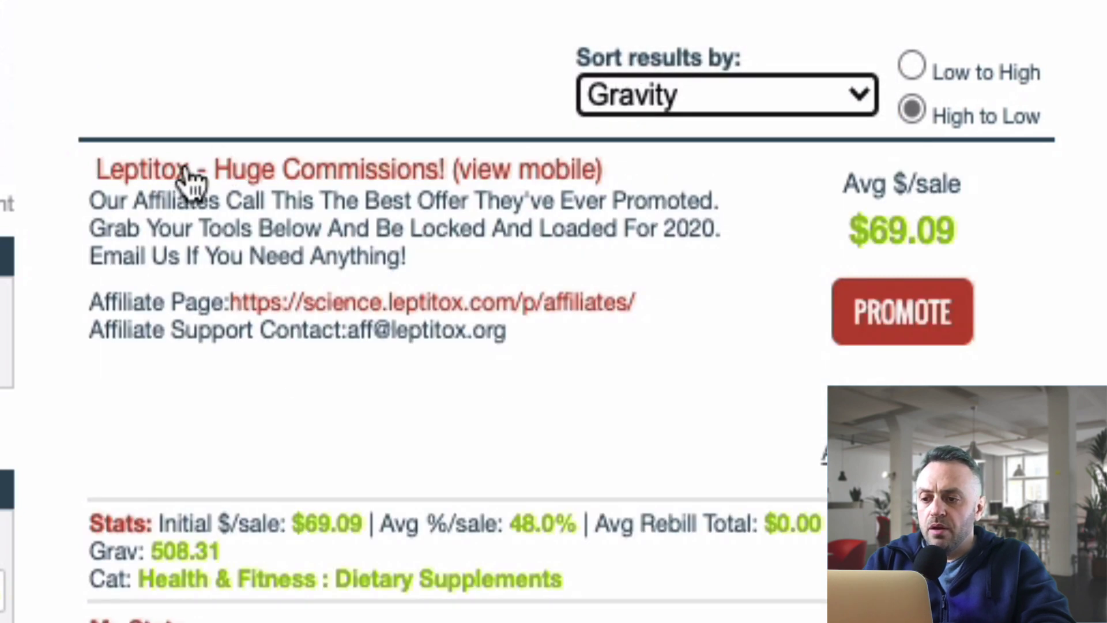
- Compare the leptitox marketplace offers in gravity order, from Leptitox through Mediterranean Diet to Slim Over 55
scroll(242, 334, down, 2)
scroll(294, 496, down, 5)
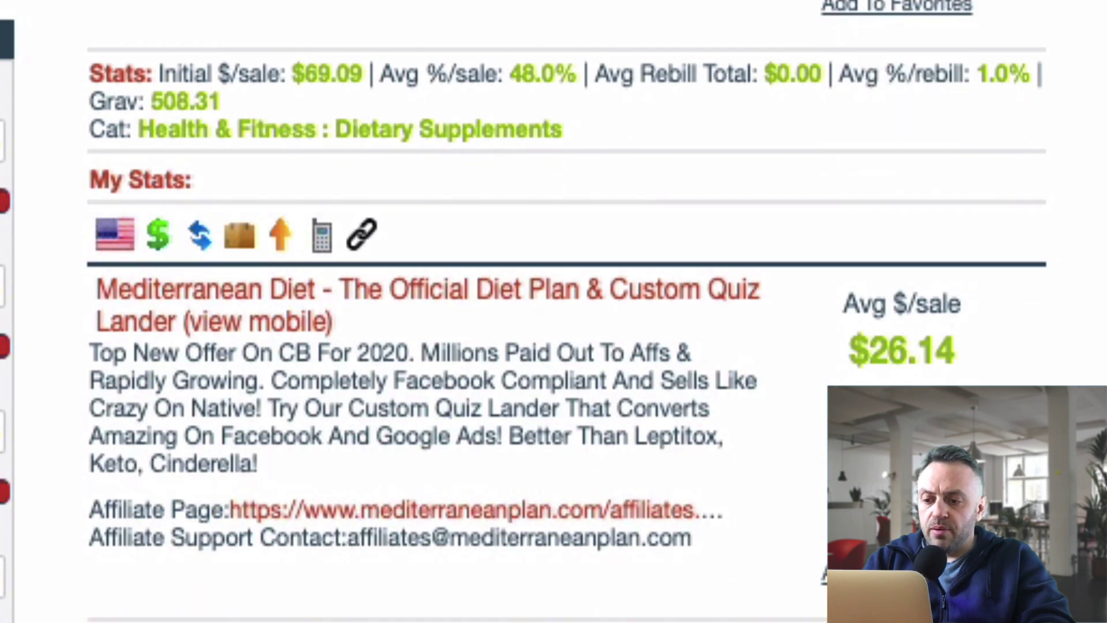
scroll(473, 249, down, 8)
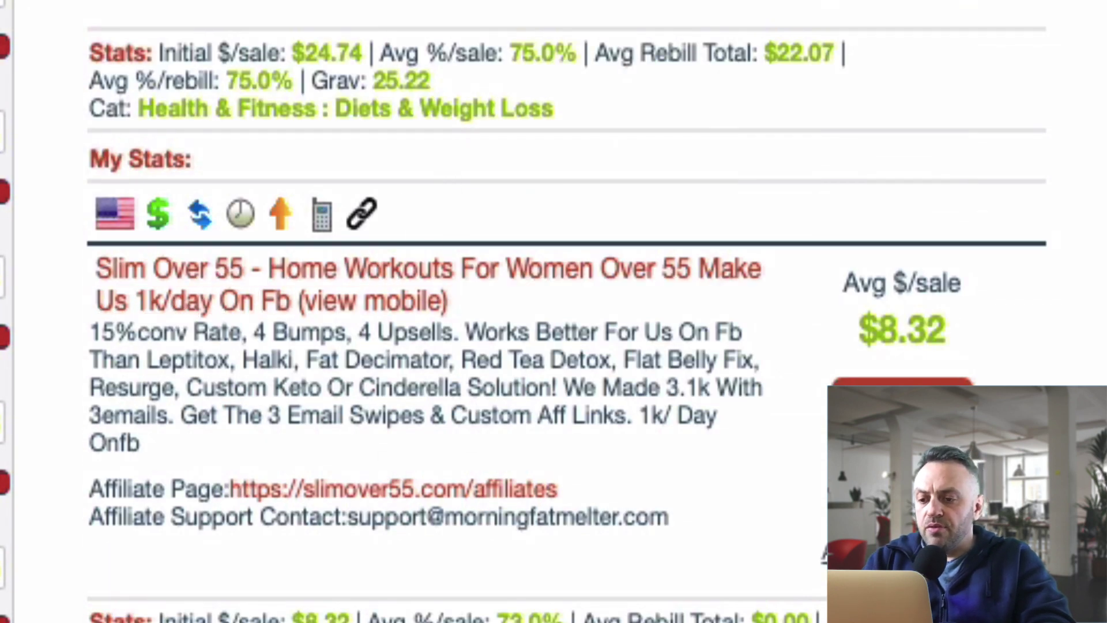
scroll(351, 457, up, 15)
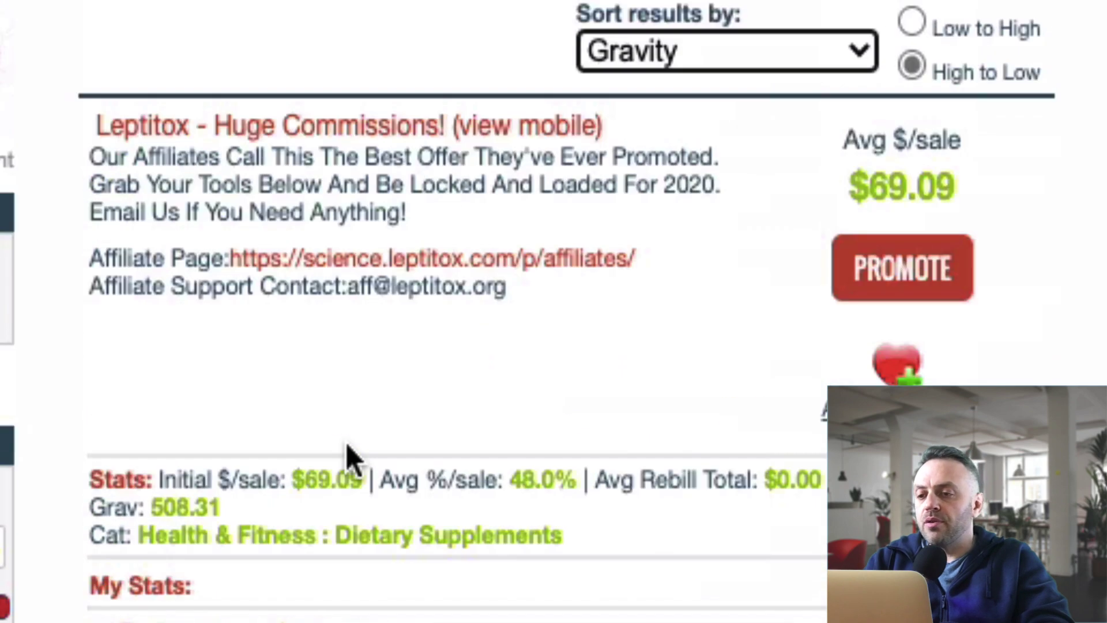
scroll(385, 134, down, 7)
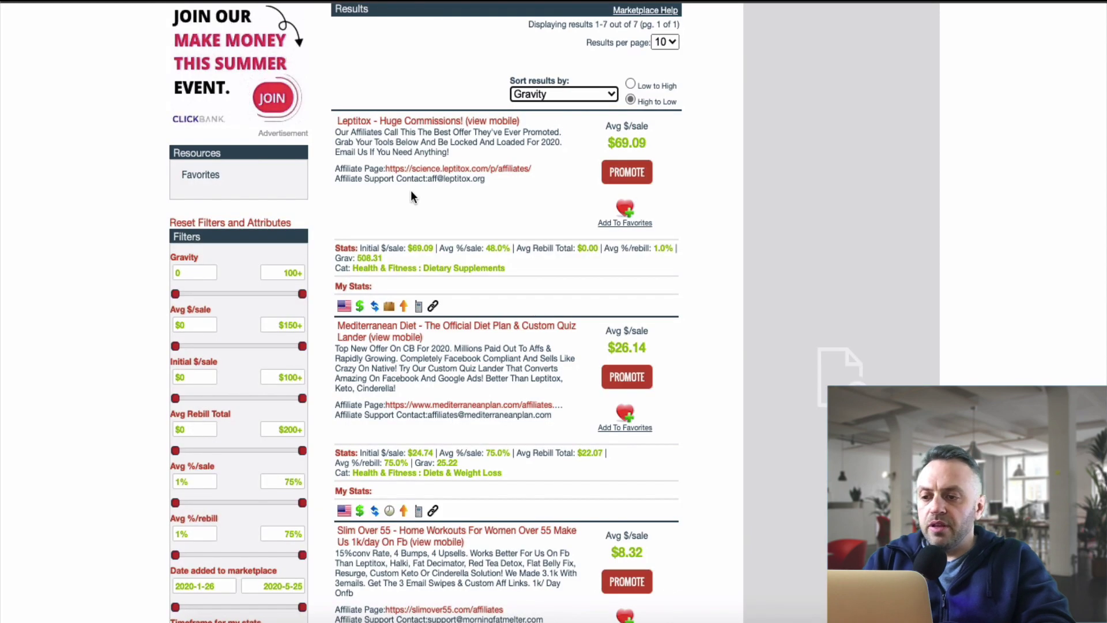
scroll(410, 190, up, 1)
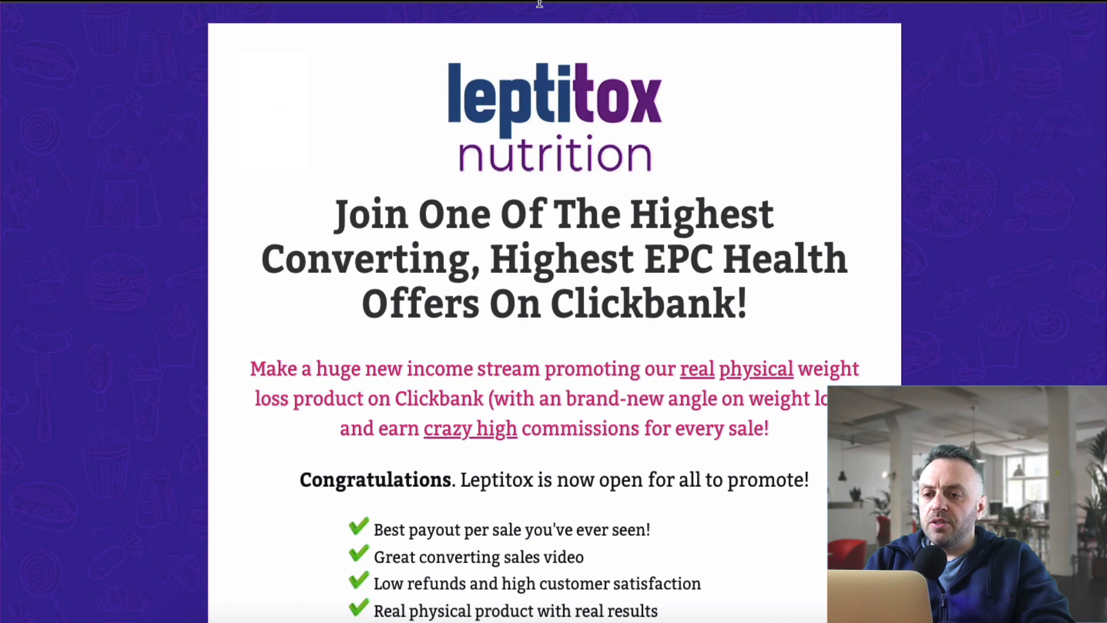
- Read the Leptitox affiliate sign-up page, including its list of benefits and the name and email form
scroll(369, 381, down, 15)
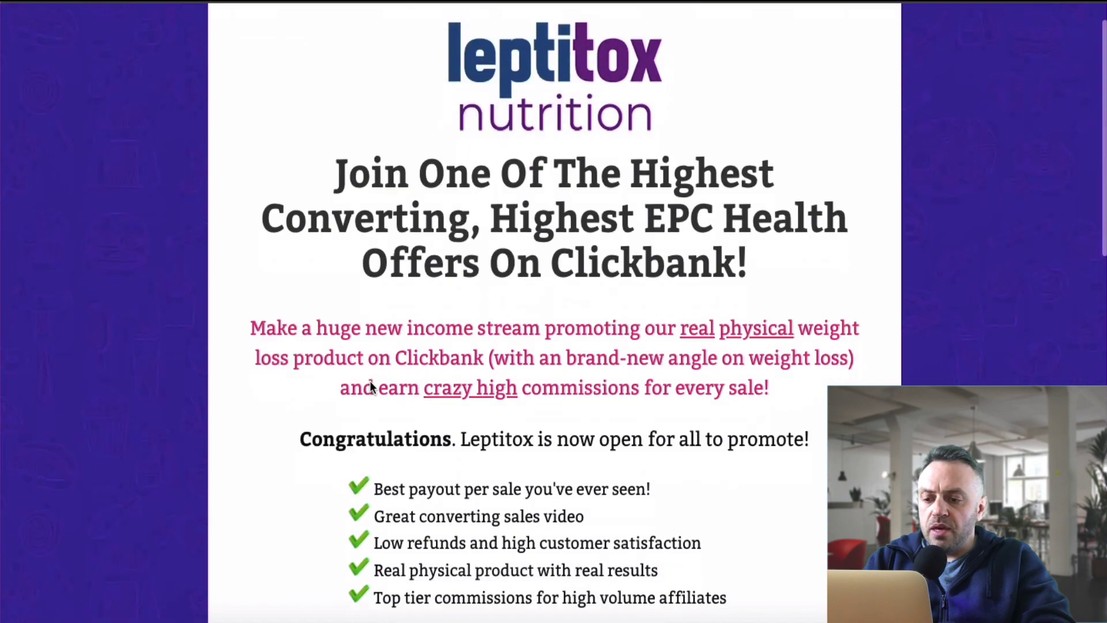
scroll(369, 381, up, 15)
scroll(476, 196, down, 1)
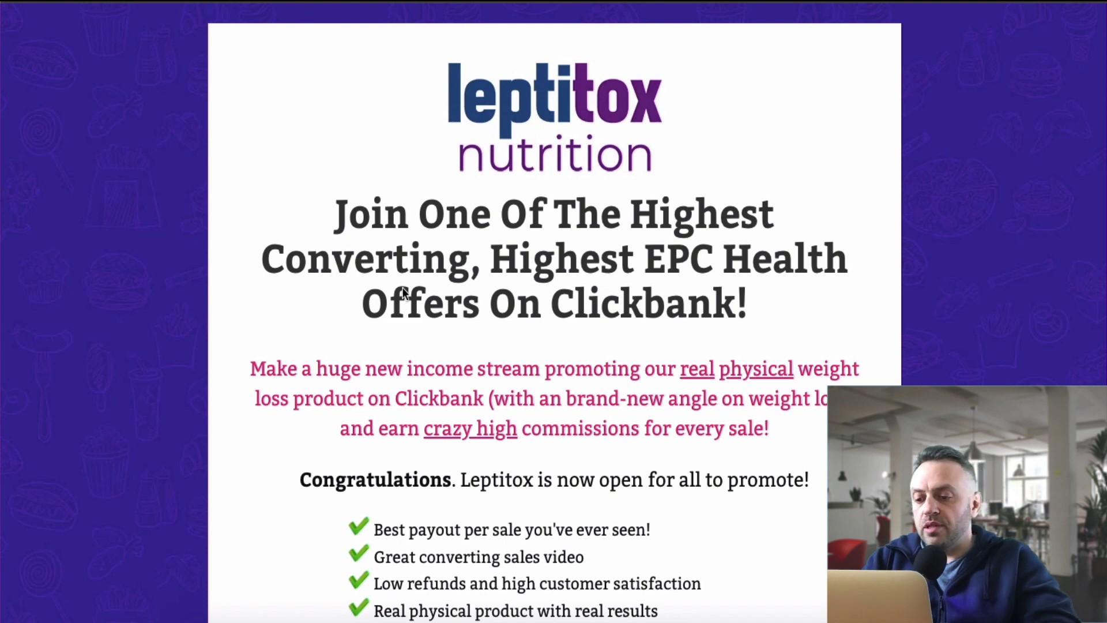
scroll(425, 191, down, 3)
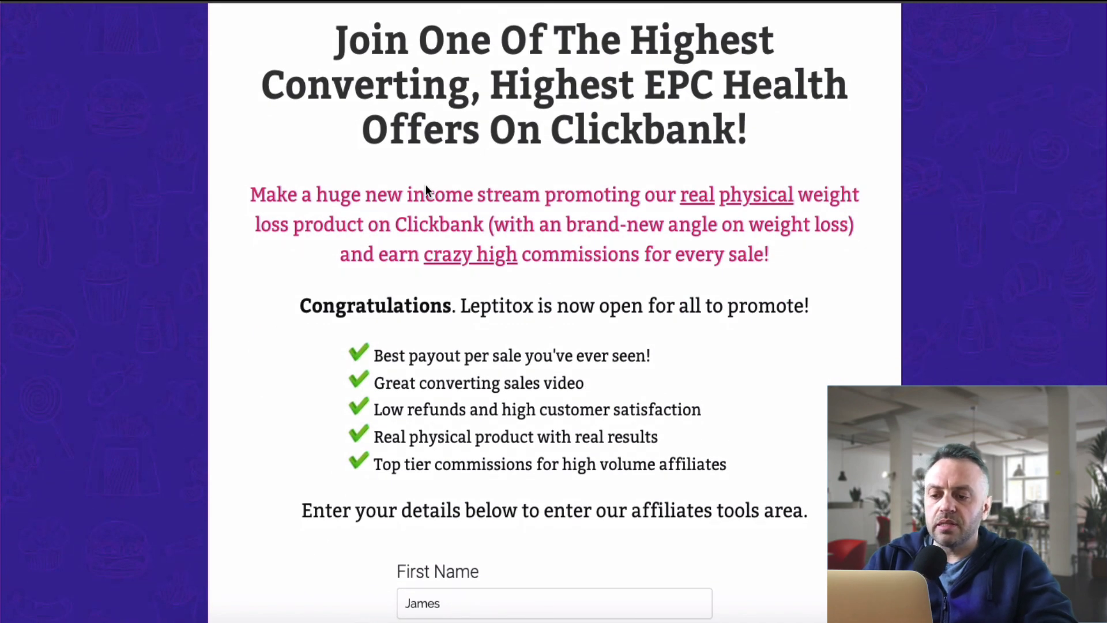
scroll(426, 185, down, 2)
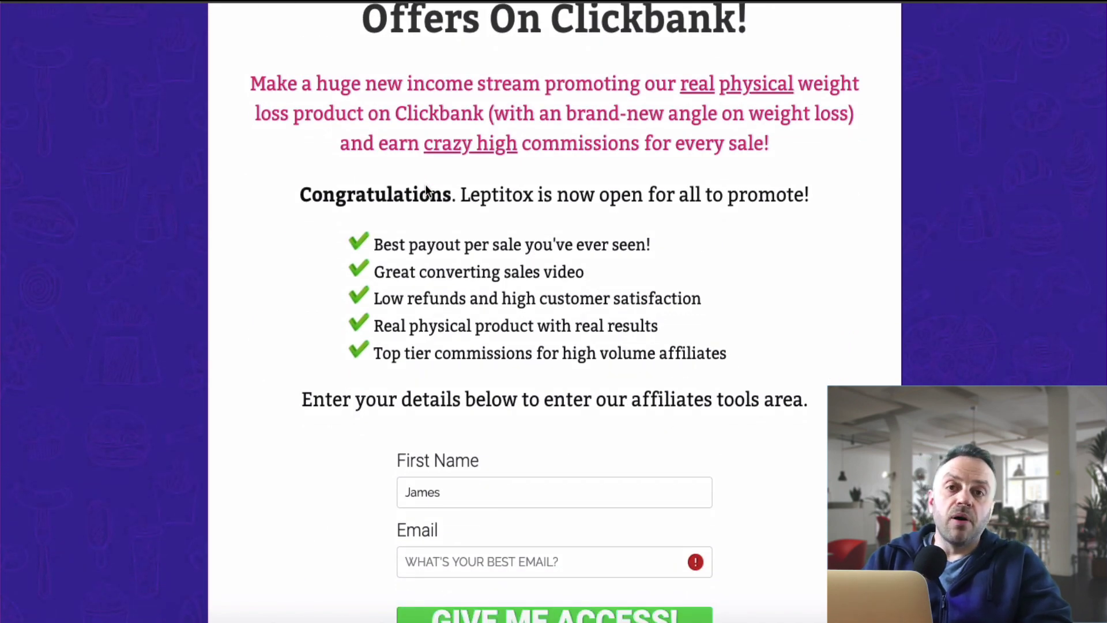
scroll(426, 190, up, 5)
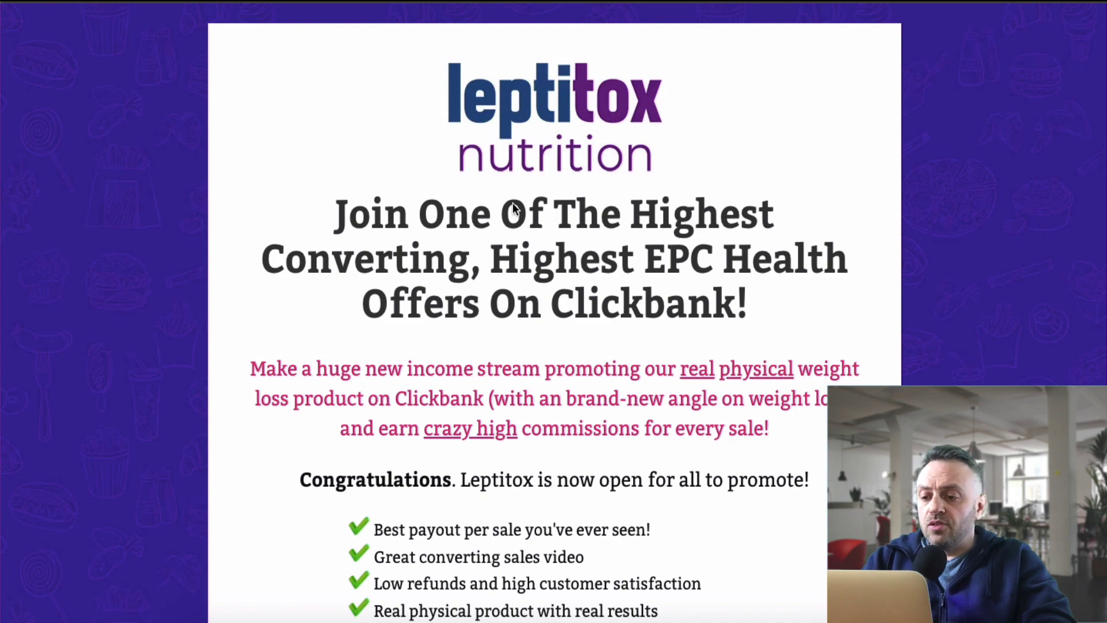
scroll(513, 204, down, 5)
scroll(513, 204, up, 5)
scroll(461, 279, down, 4)
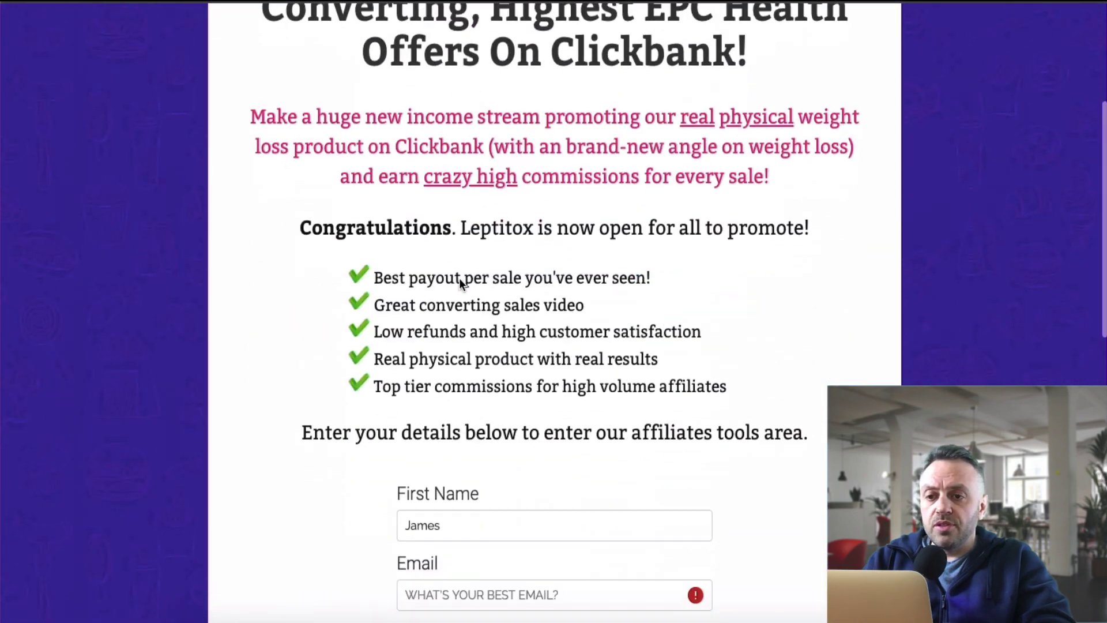
scroll(459, 278, down, 3)
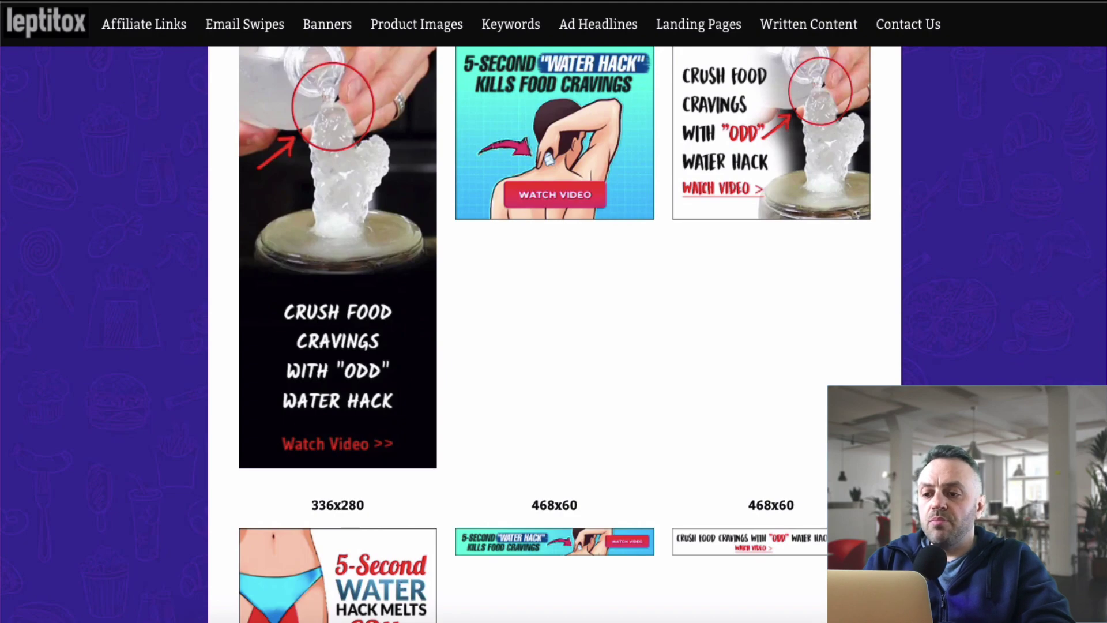
- Look through the Leptitox Affiliate Resources page, covering its banners, product images, ad headlines, recommended tools and written content
scroll(559, 228, up, 20)
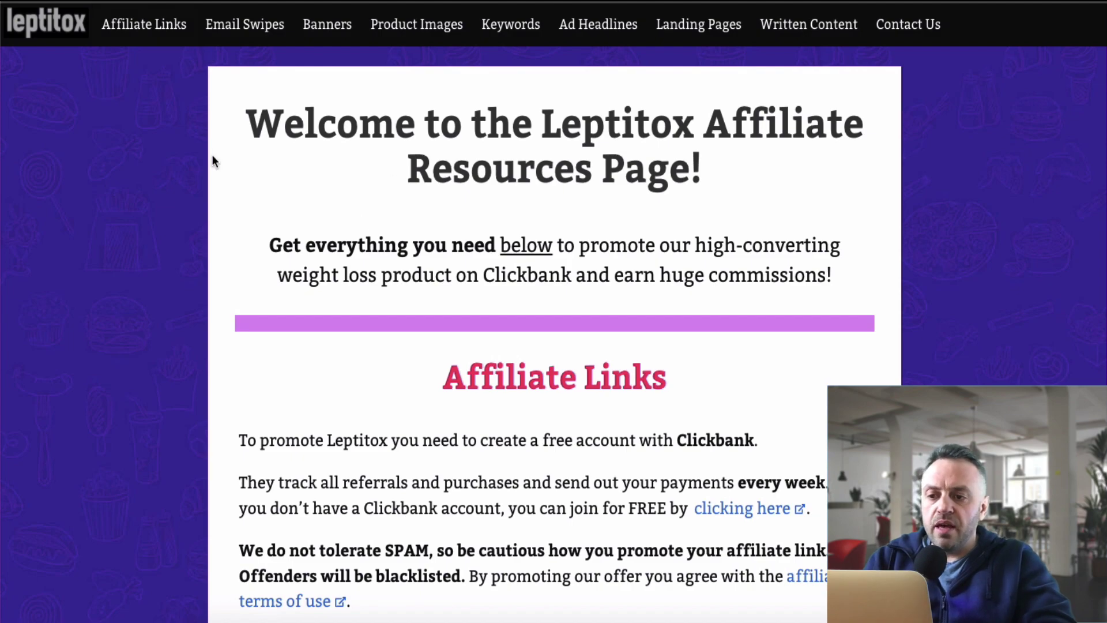
scroll(140, 290, down, 1)
scroll(139, 285, down, 20)
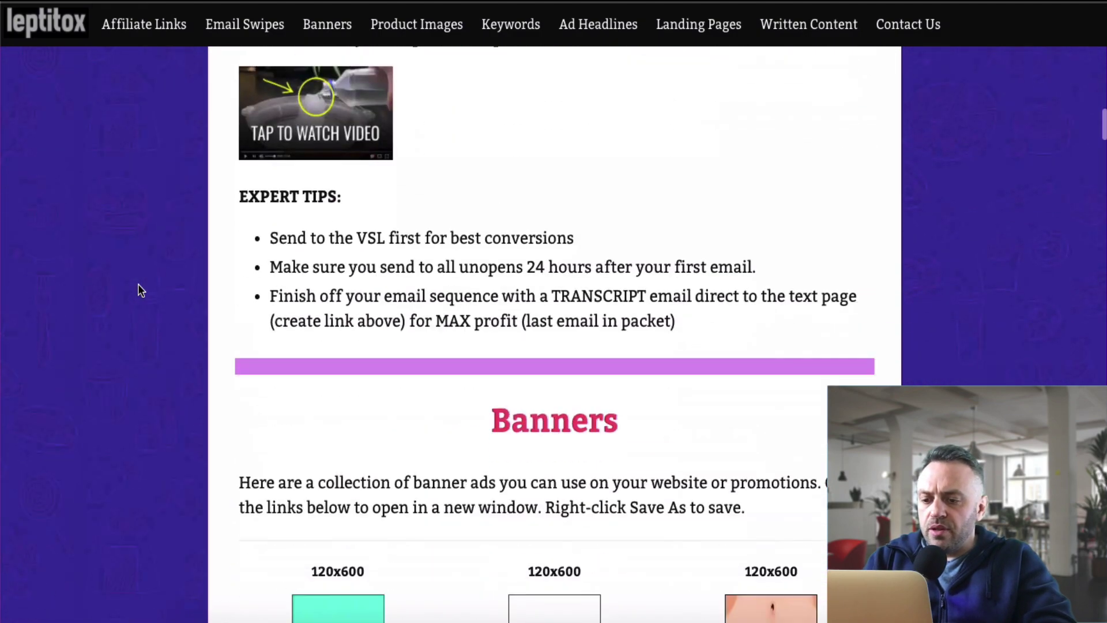
scroll(139, 284, down, 15)
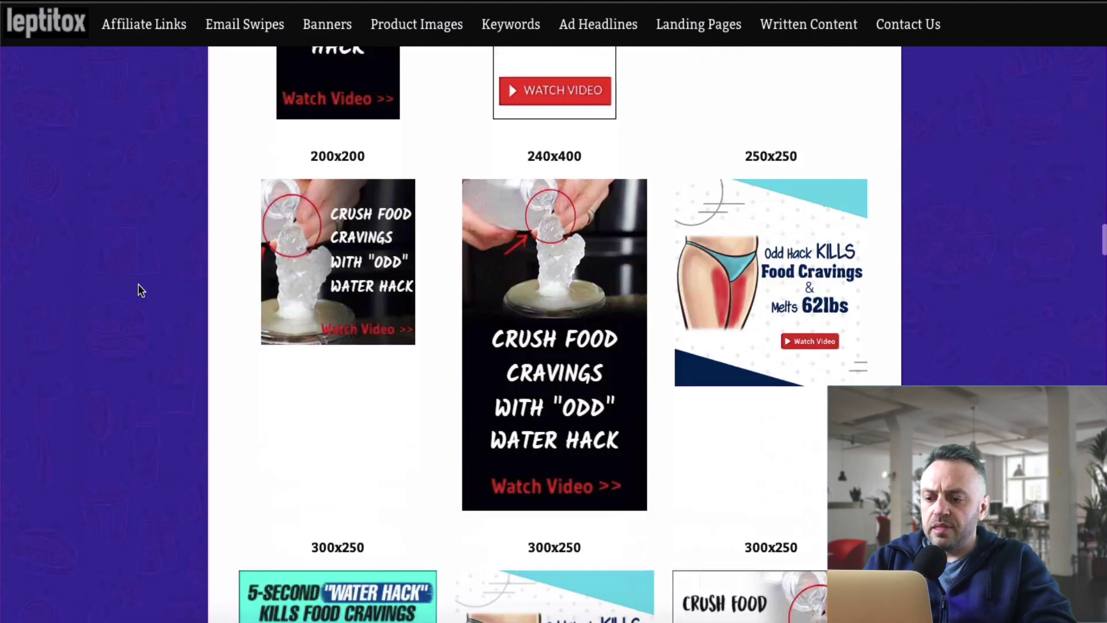
scroll(138, 285, down, 20)
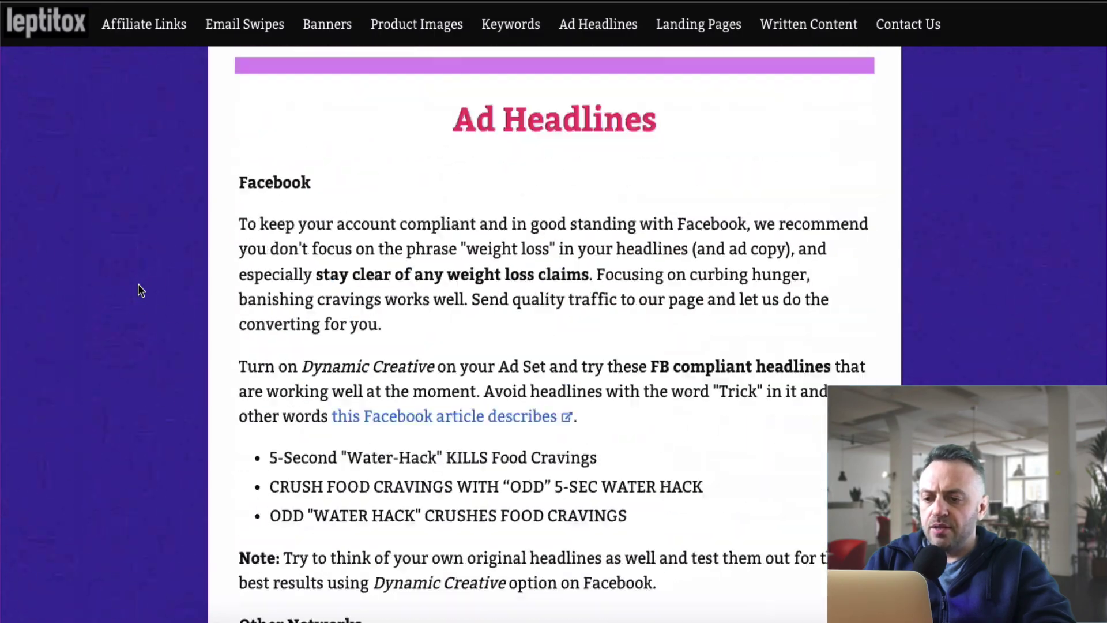
scroll(139, 285, up, 5)
scroll(138, 285, down, 20)
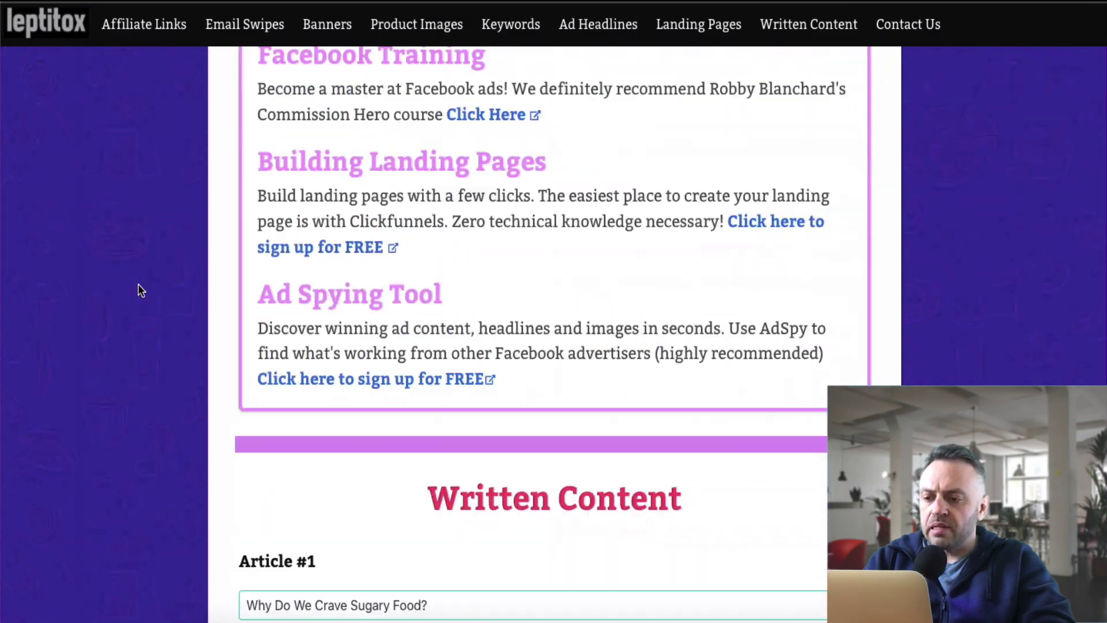
scroll(137, 283, down, 15)
scroll(137, 284, up, 18)
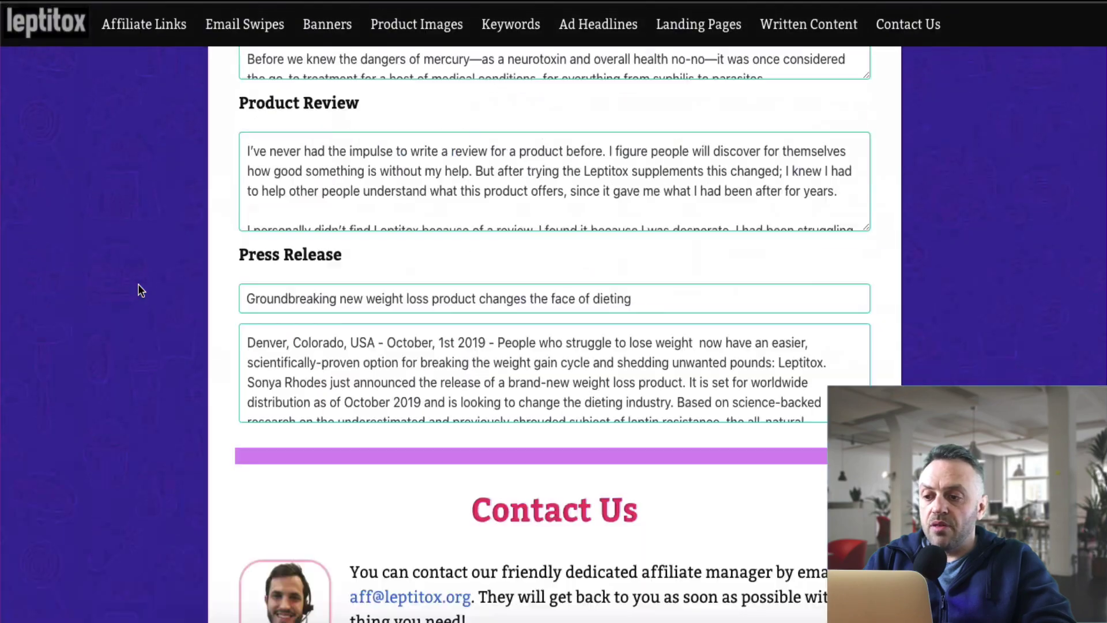
scroll(137, 283, up, 15)
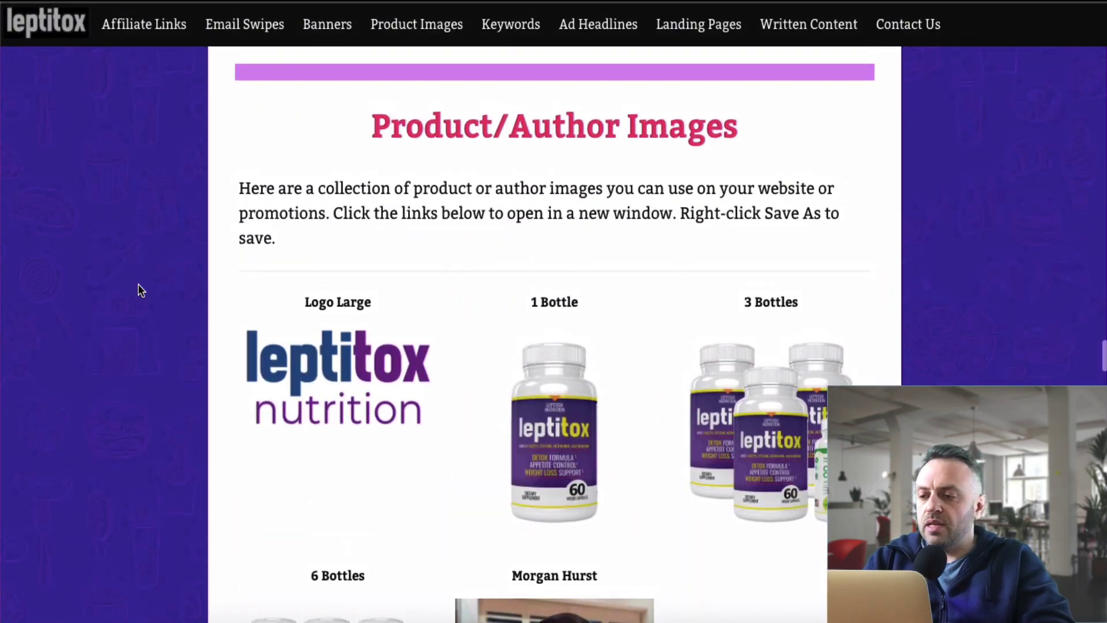
scroll(137, 284, up, 5)
scroll(137, 284, up, 15)
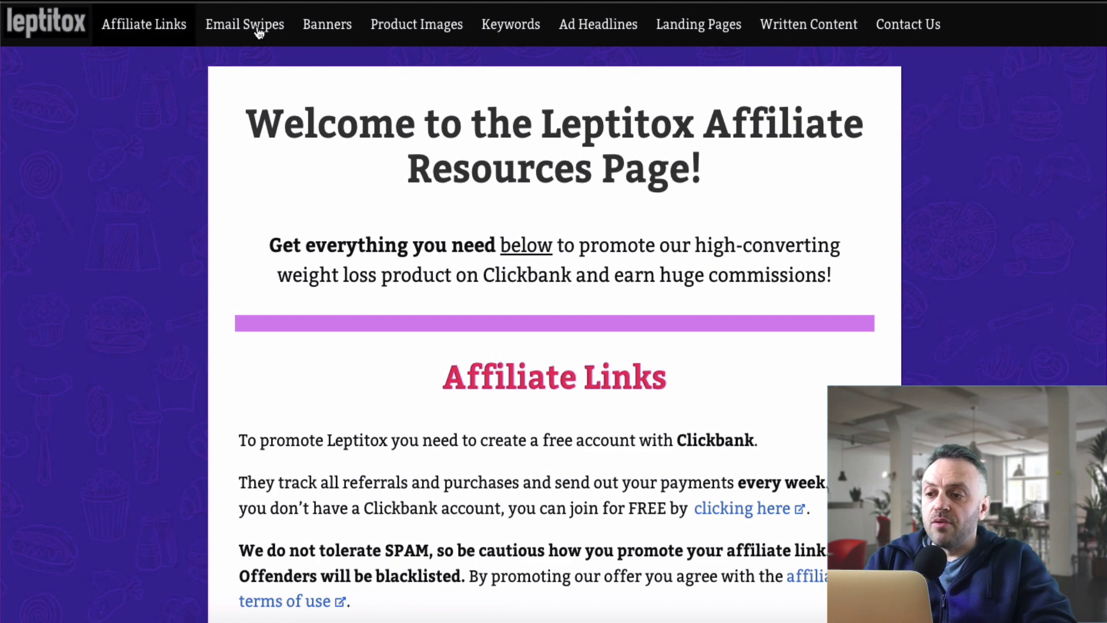
- Examine the affiliate link generator's fields, including the tracking ID and the available Page options
scroll(146, 306, down, 15)
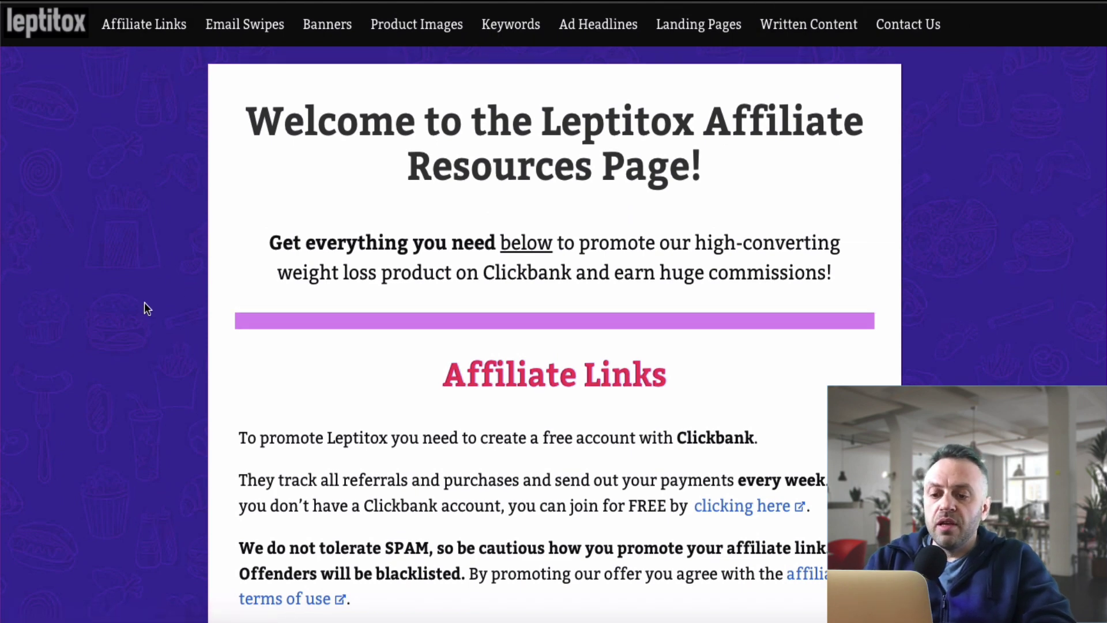
scroll(144, 303, up, 4)
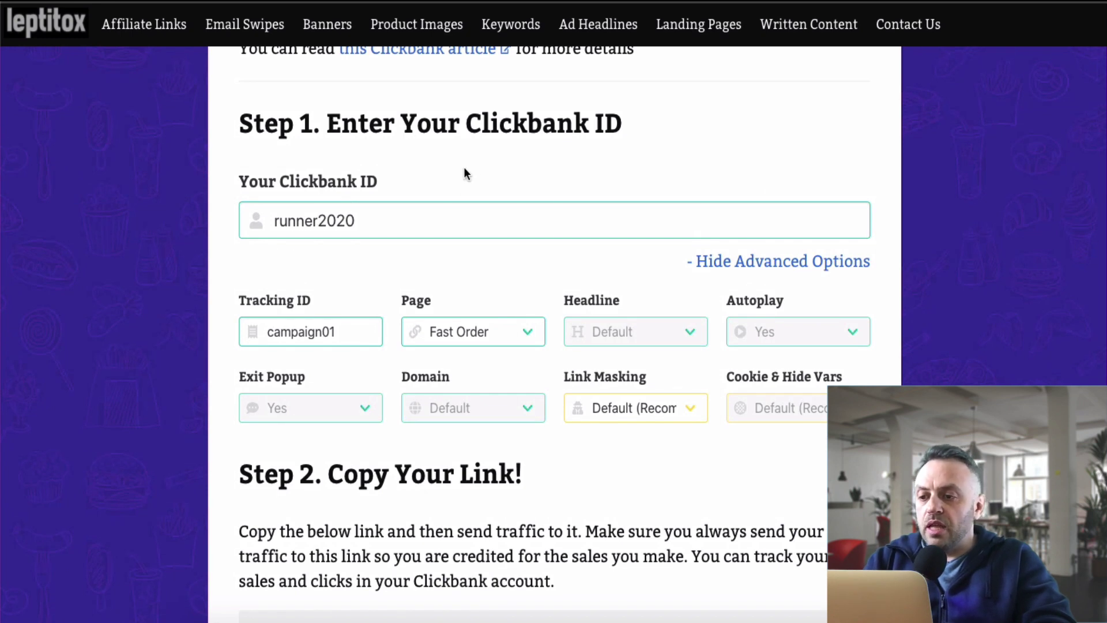
scroll(216, 321, down, 3)
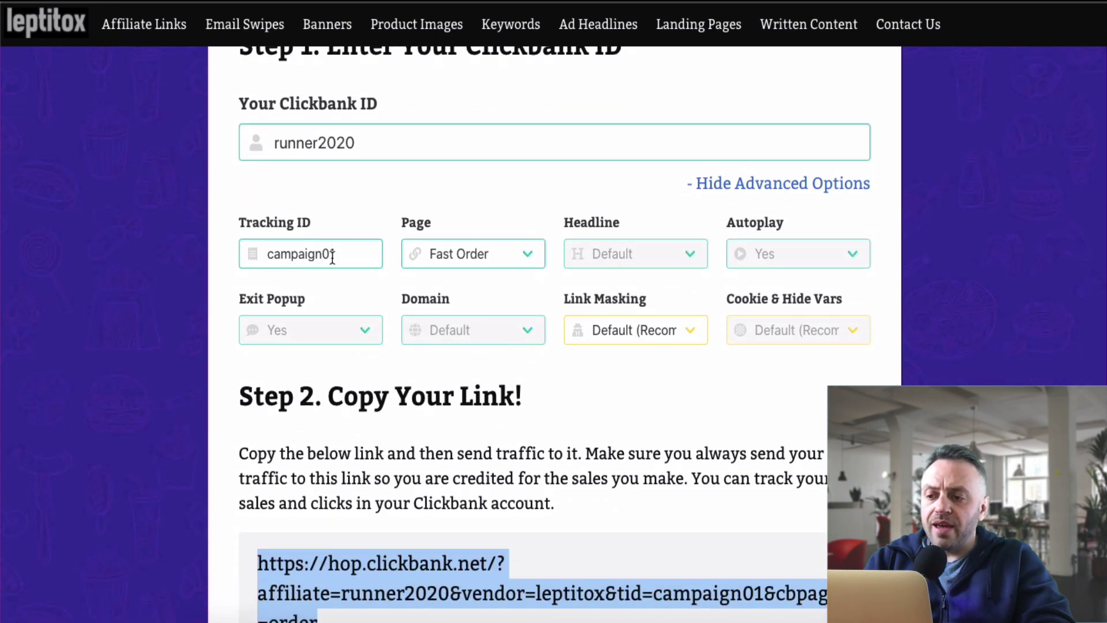
click(488, 264)
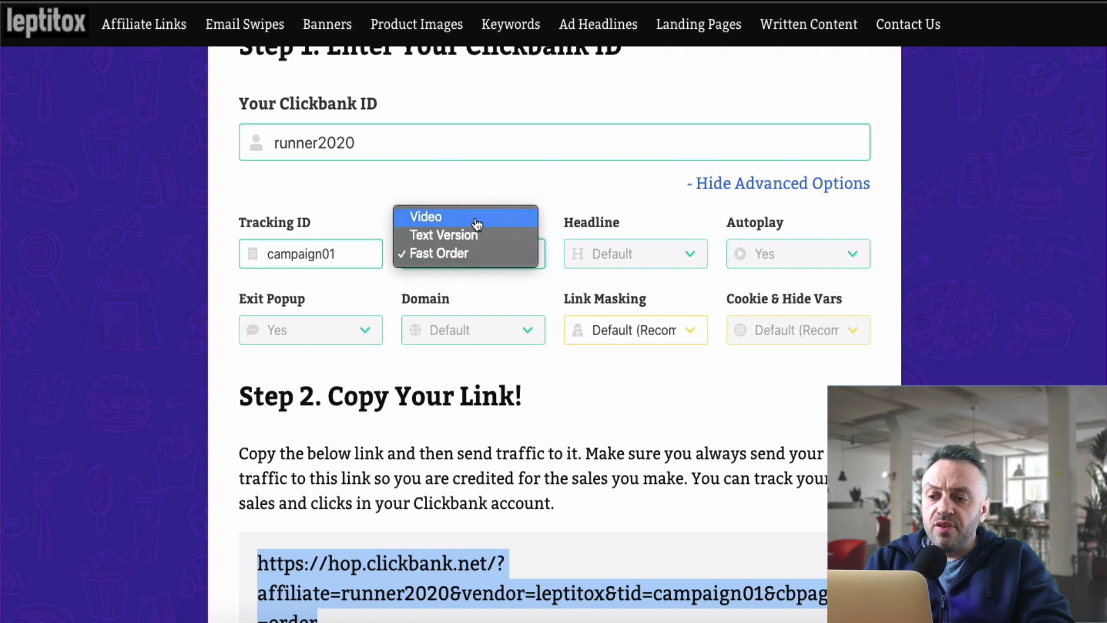
click(479, 258)
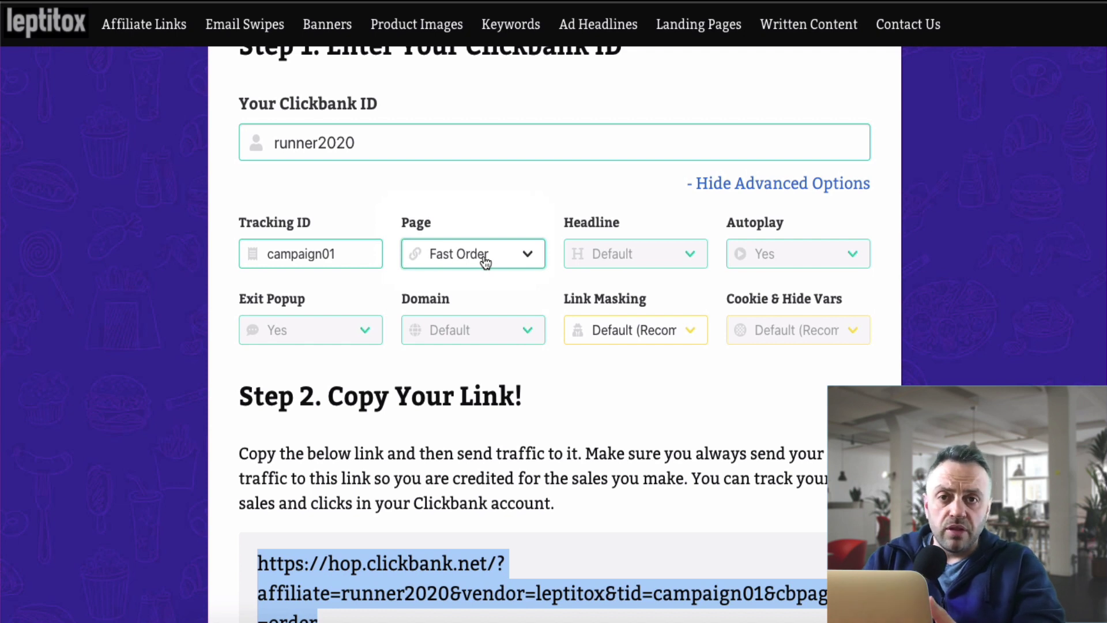
click(486, 263)
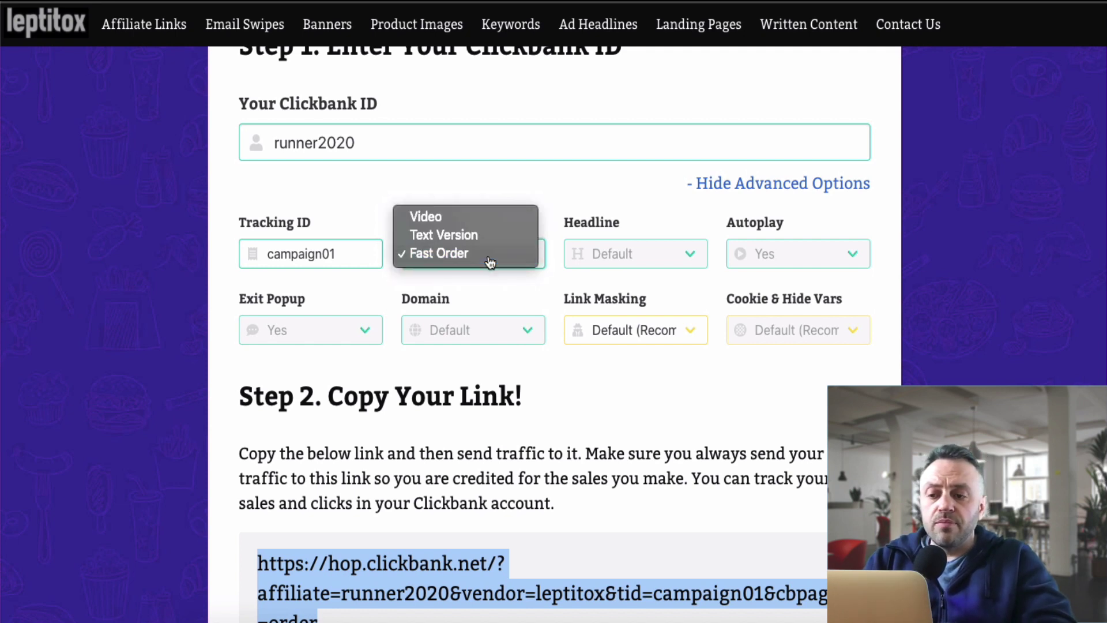
click(489, 262)
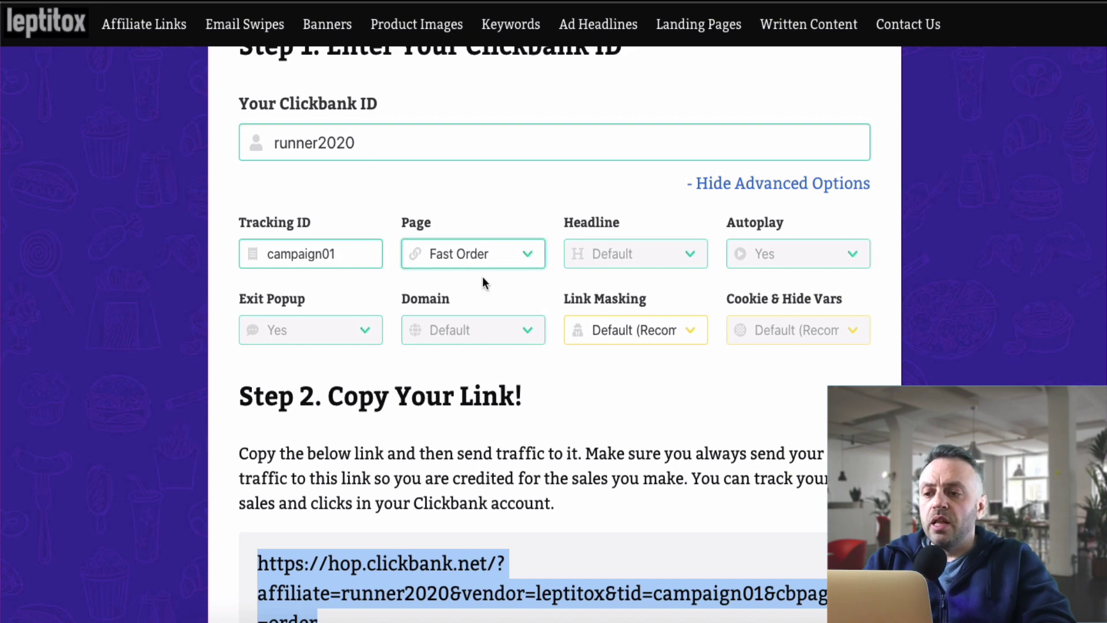
- Set the affiliate link's Page option to Video and check the available Headline choices, leaving Headline at Default
scroll(483, 280, down, 3)
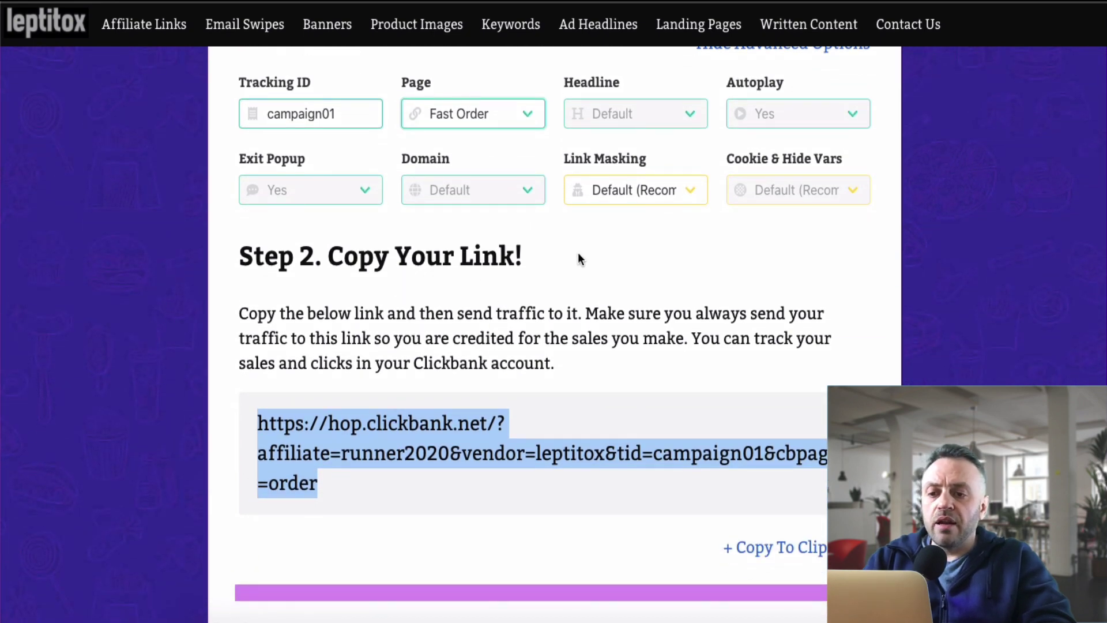
click(509, 118)
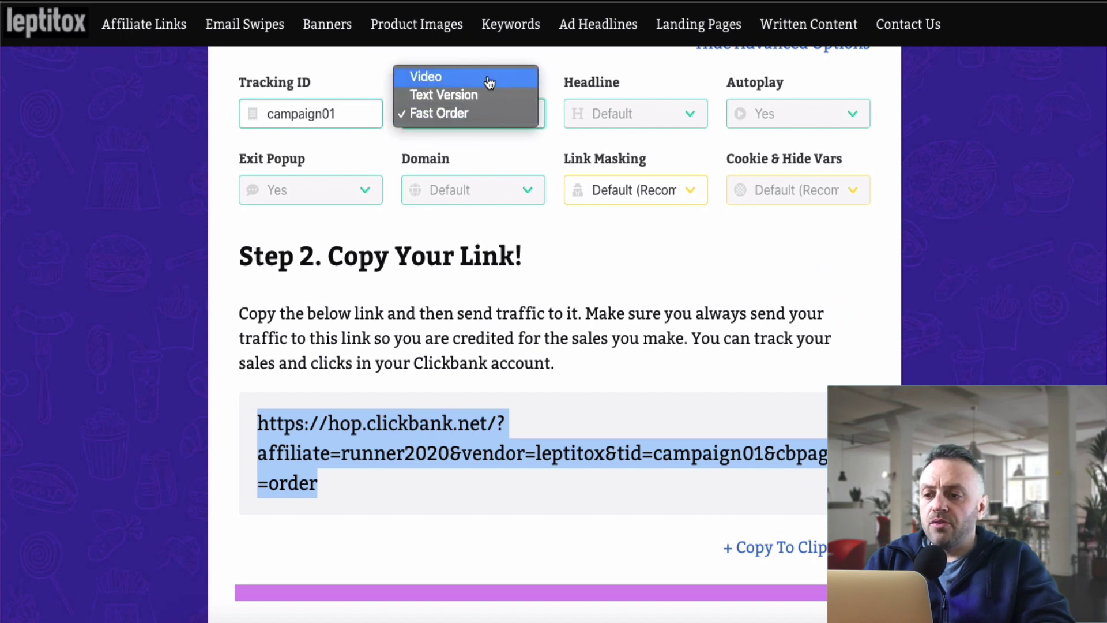
click(489, 83)
click(634, 121)
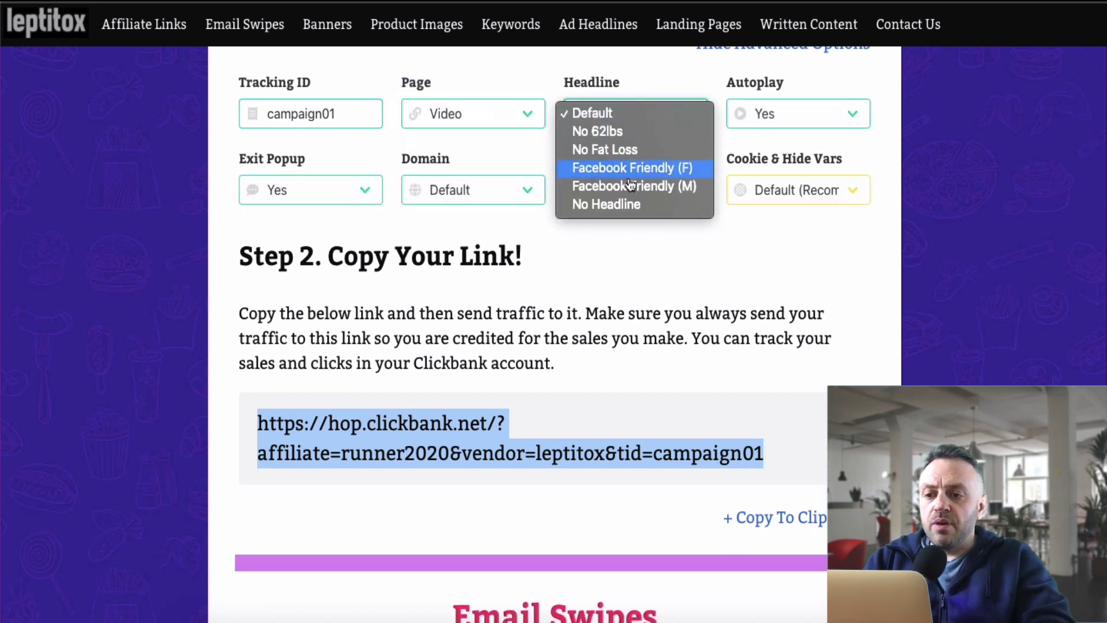
click(827, 118)
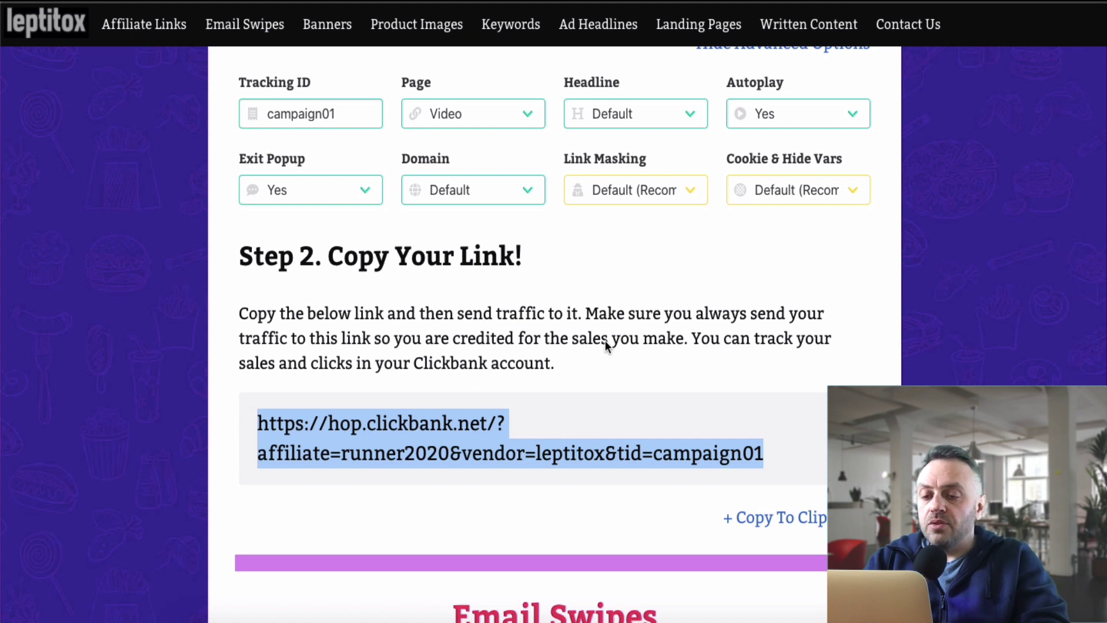
scroll(638, 291, up, 1)
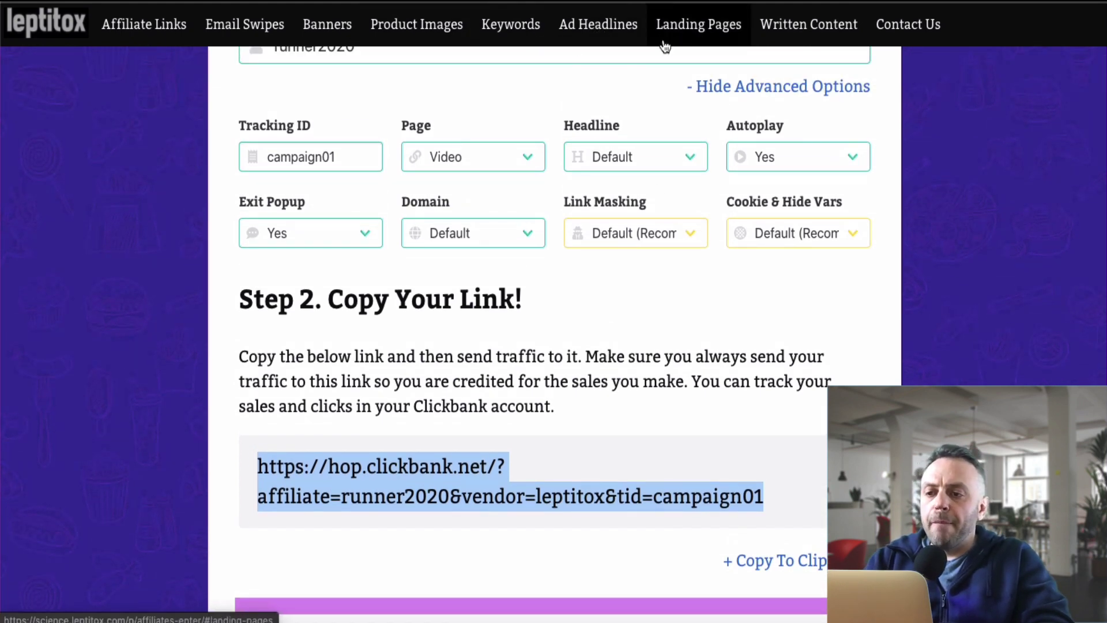
- Go to the Keywords section, followed by the Email Swipes section, and read the email swipe instructions and expert tips
click(525, 33)
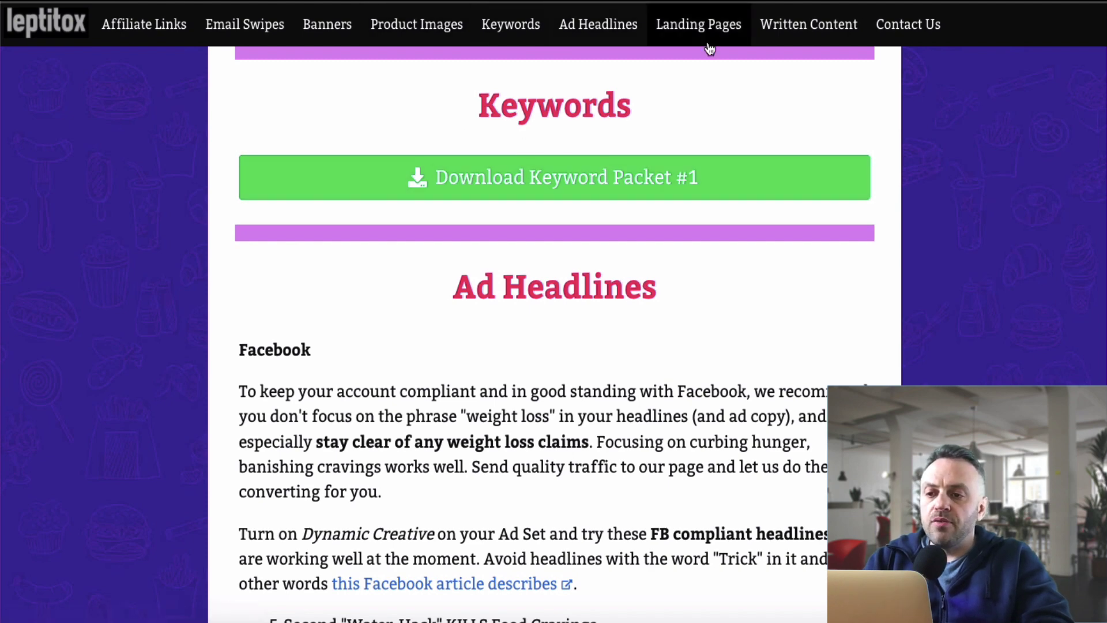
click(261, 27)
scroll(455, 337, down, 15)
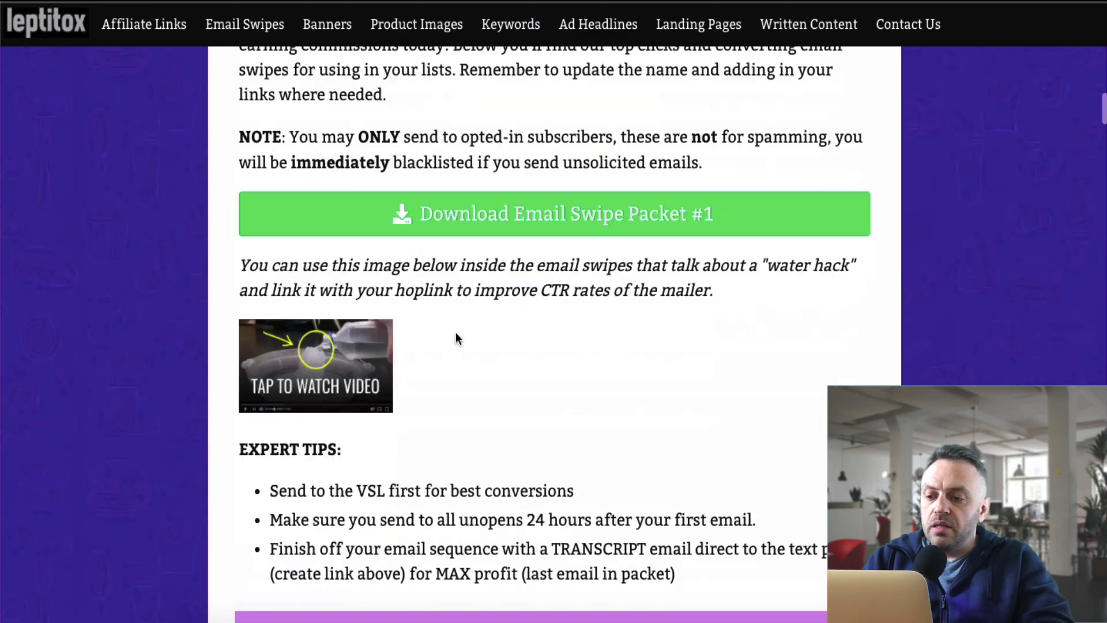
scroll(456, 333, up, 8)
scroll(470, 289, up, 6)
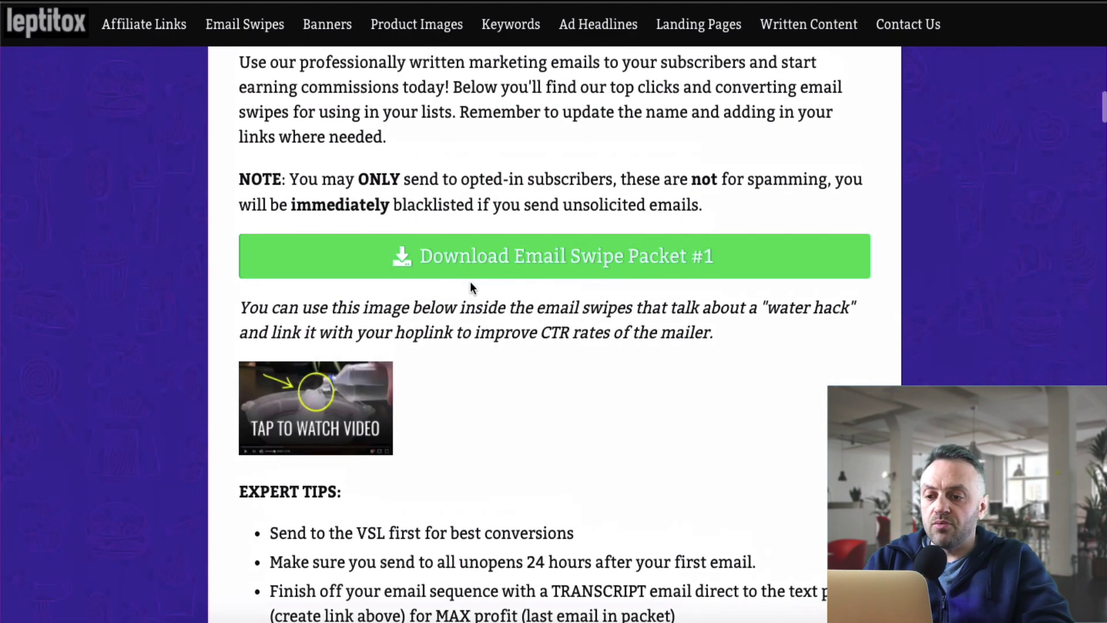
- Look through the Banners section of the Leptitox affiliate page, comparing the banner designs and sizes from 120x600 to 468x60
scroll(541, 437, down, 10)
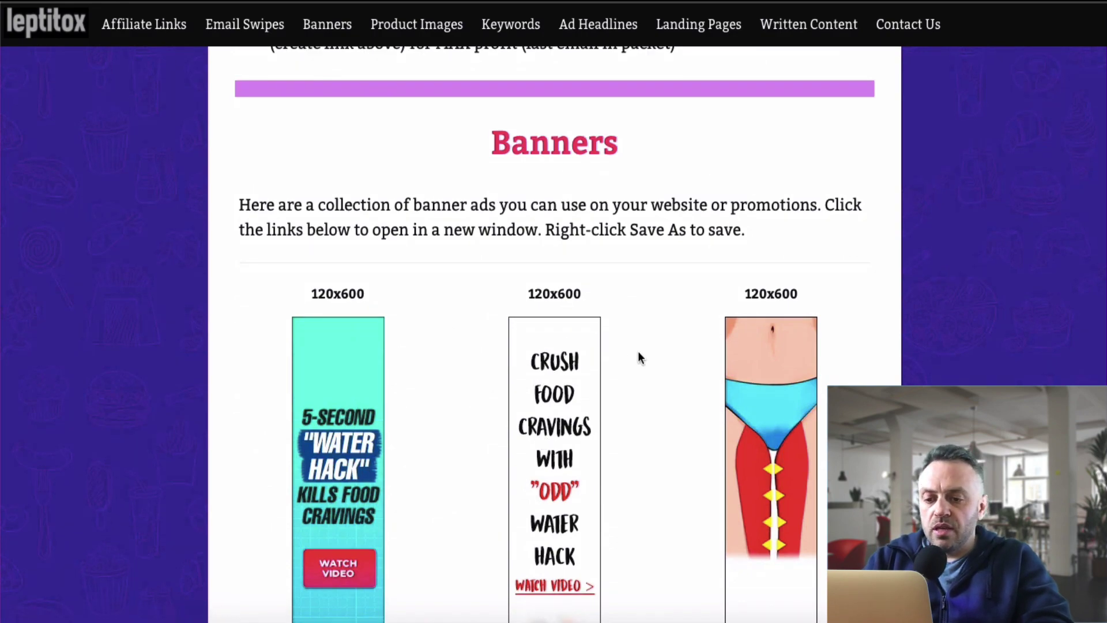
scroll(638, 357, down, 10)
scroll(639, 357, down, 4)
scroll(639, 356, up, 12)
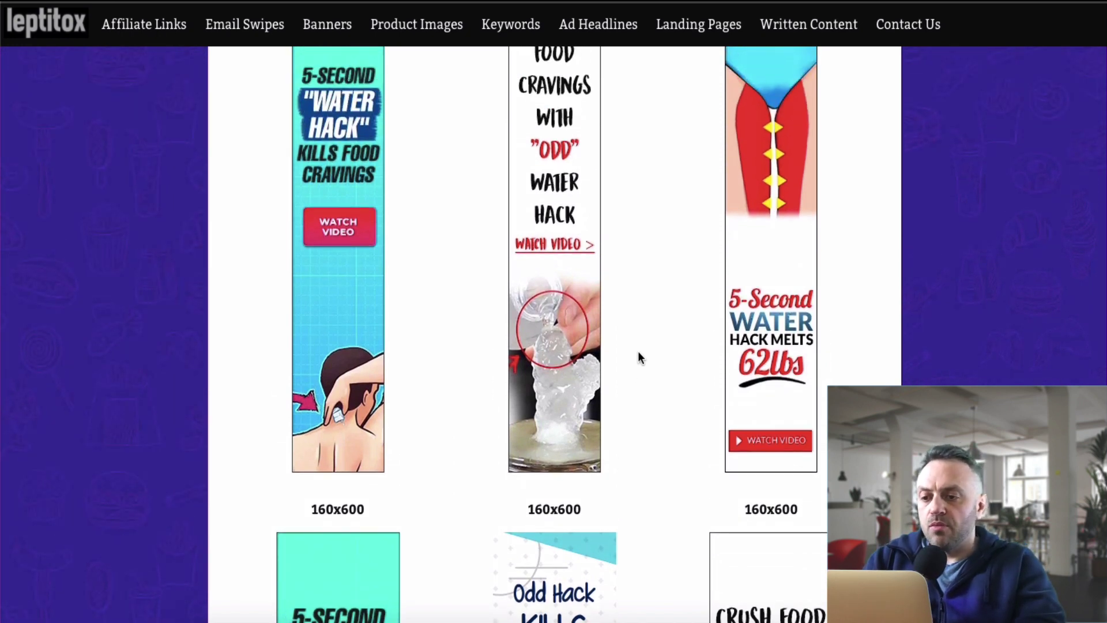
scroll(638, 352, up, 15)
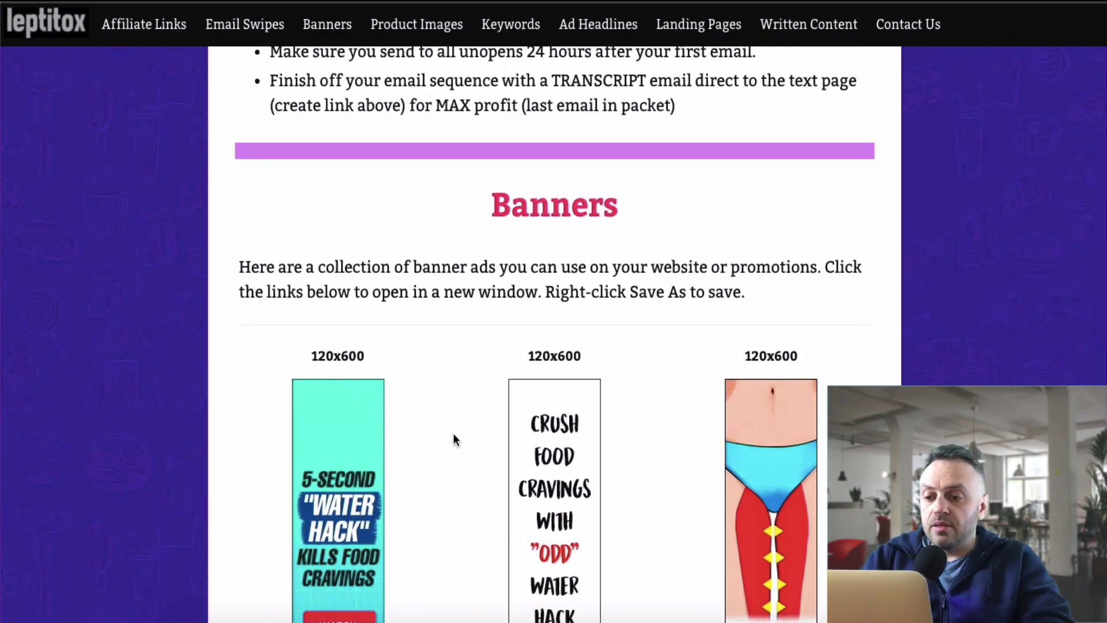
scroll(453, 433, down, 12)
scroll(453, 434, down, 10)
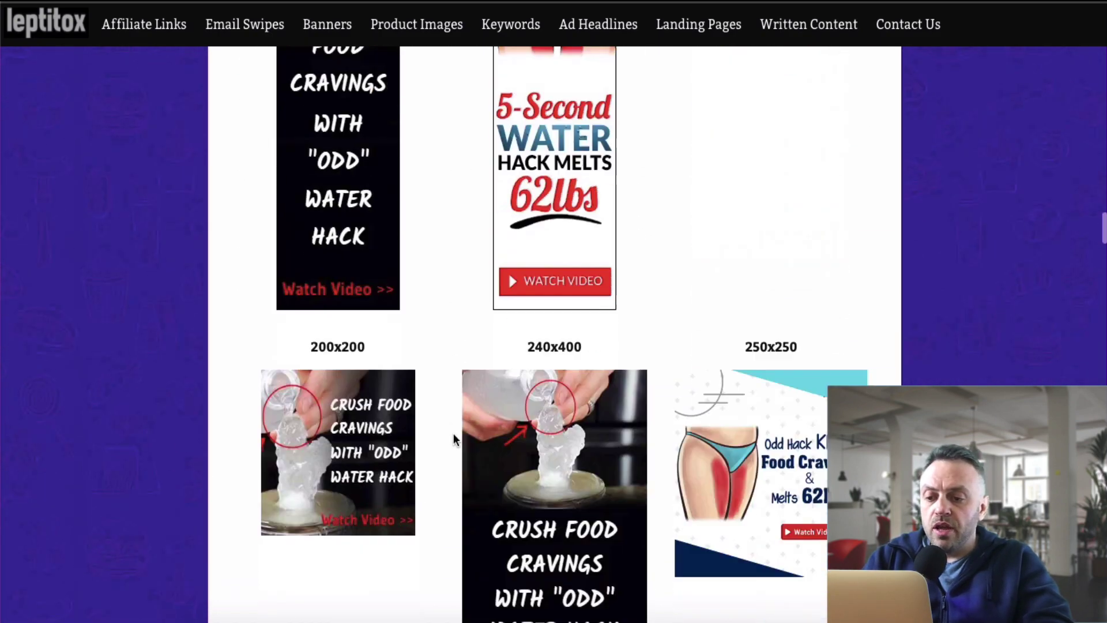
scroll(453, 434, up, 2)
scroll(455, 440, down, 10)
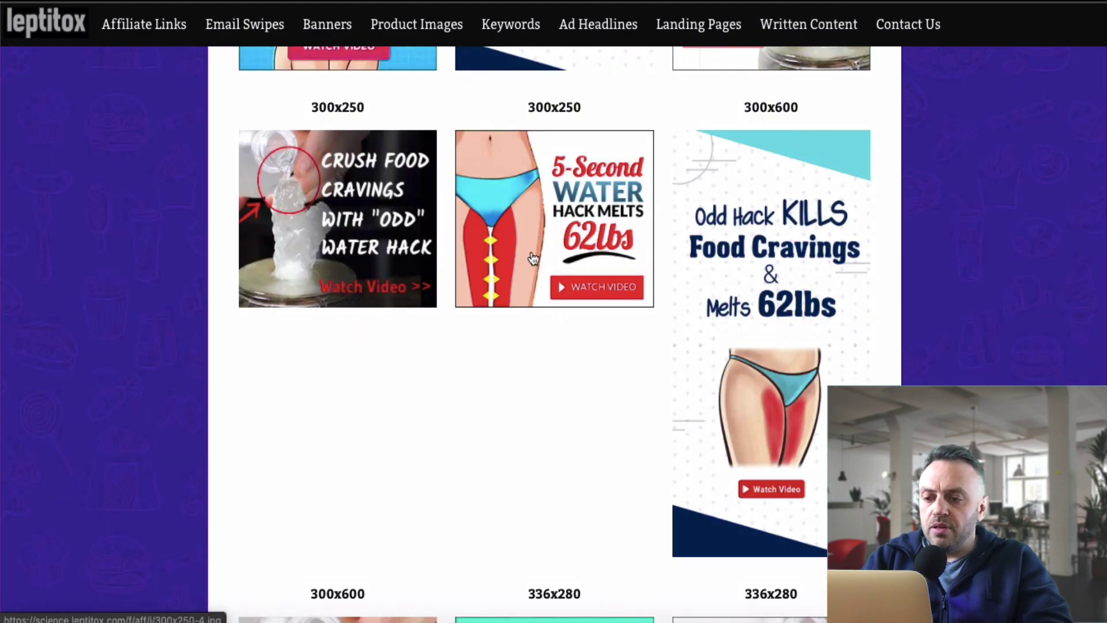
scroll(507, 240, down, 10)
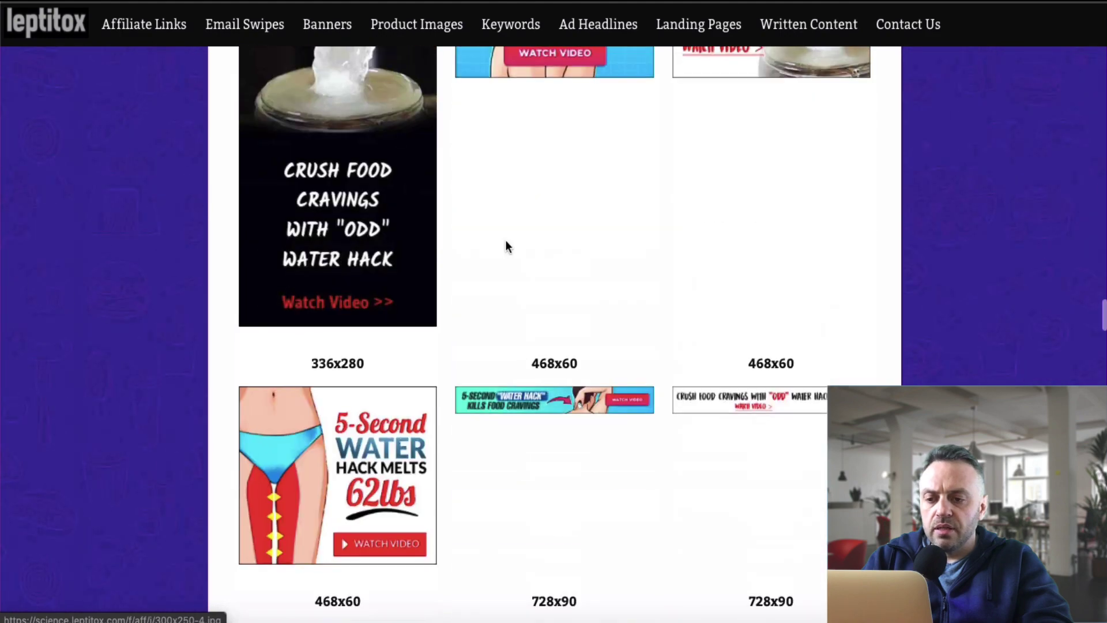
scroll(507, 240, up, 3)
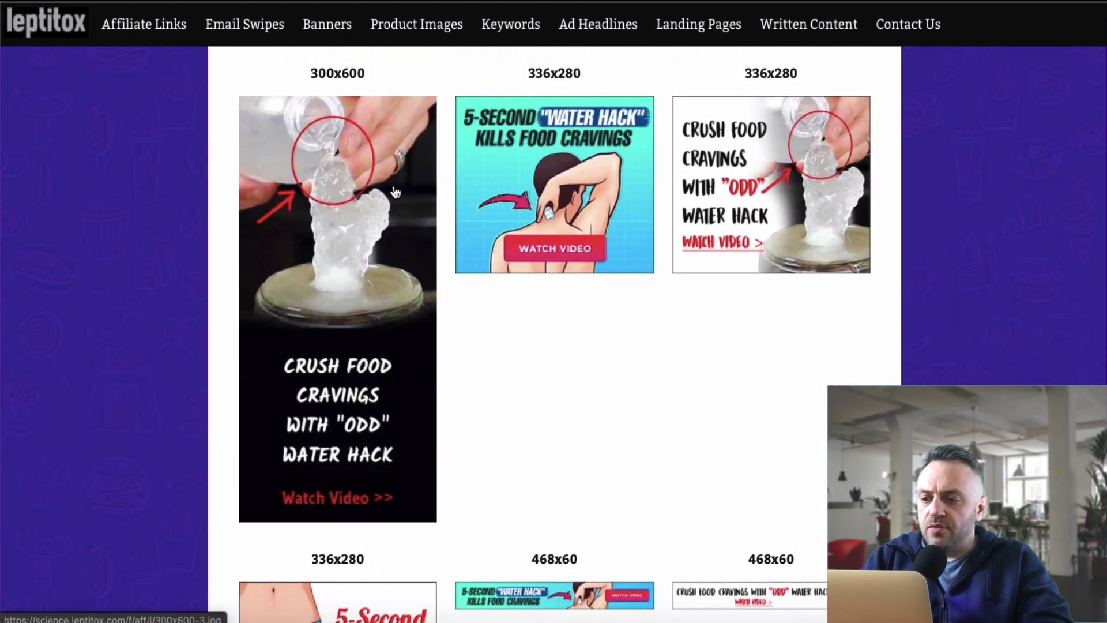
scroll(358, 186, down, 15)
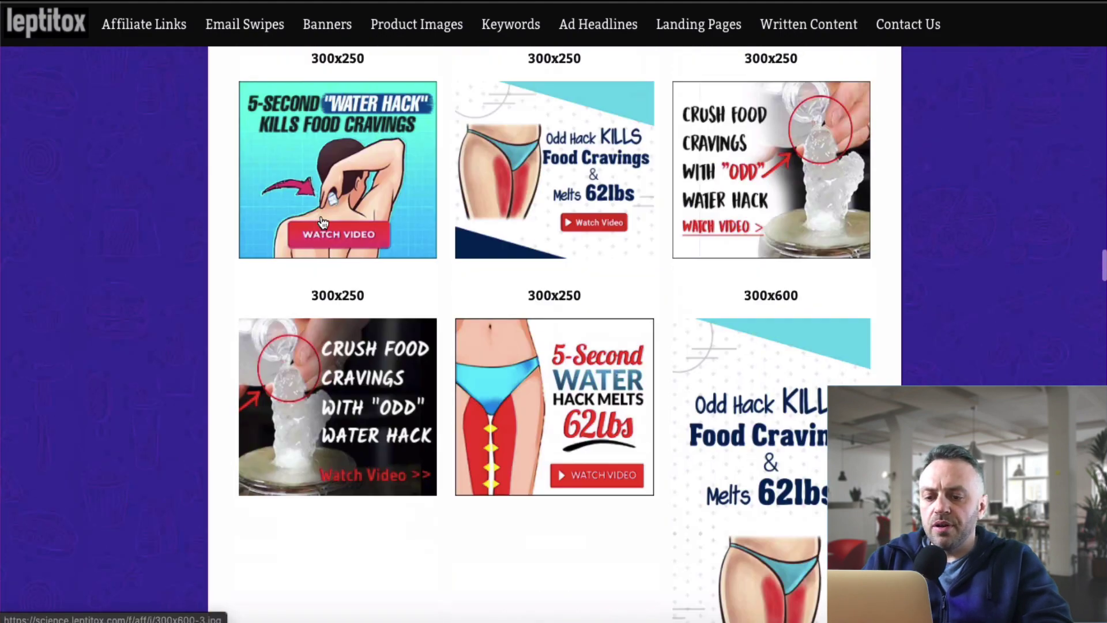
scroll(398, 231, up, 6)
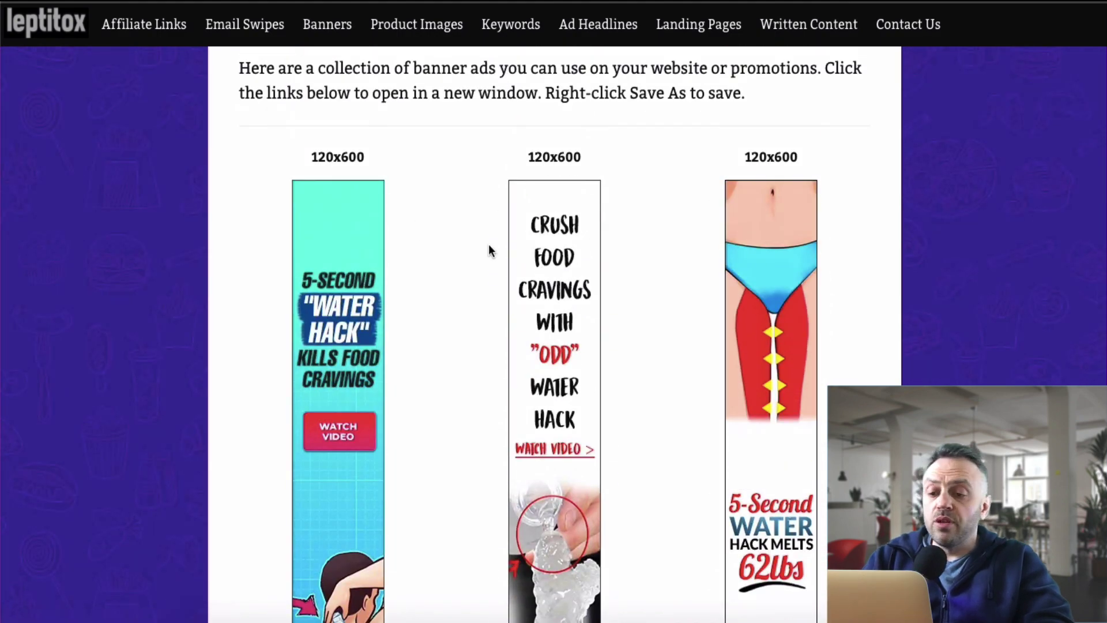
scroll(489, 248, down, 10)
scroll(489, 248, down, 8)
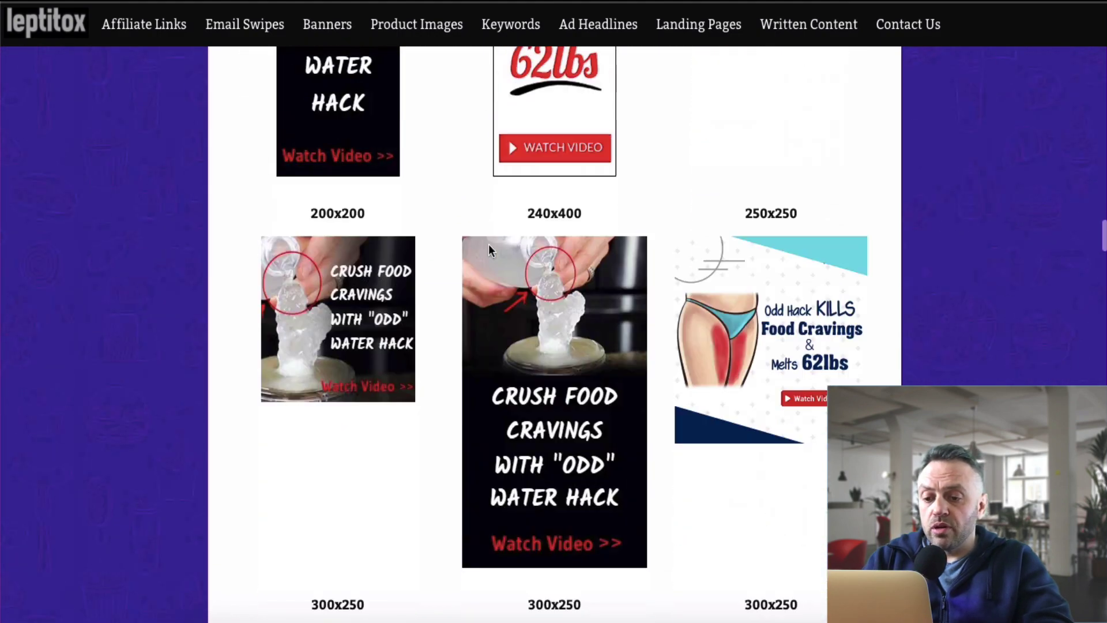
scroll(737, 299, down, 8)
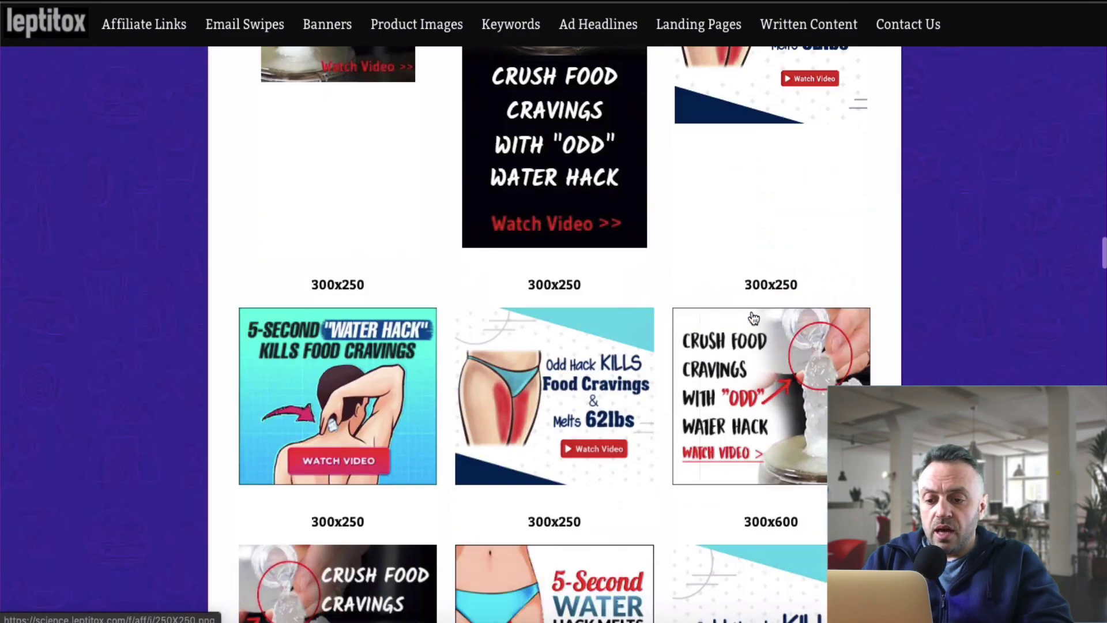
scroll(579, 215, up, 20)
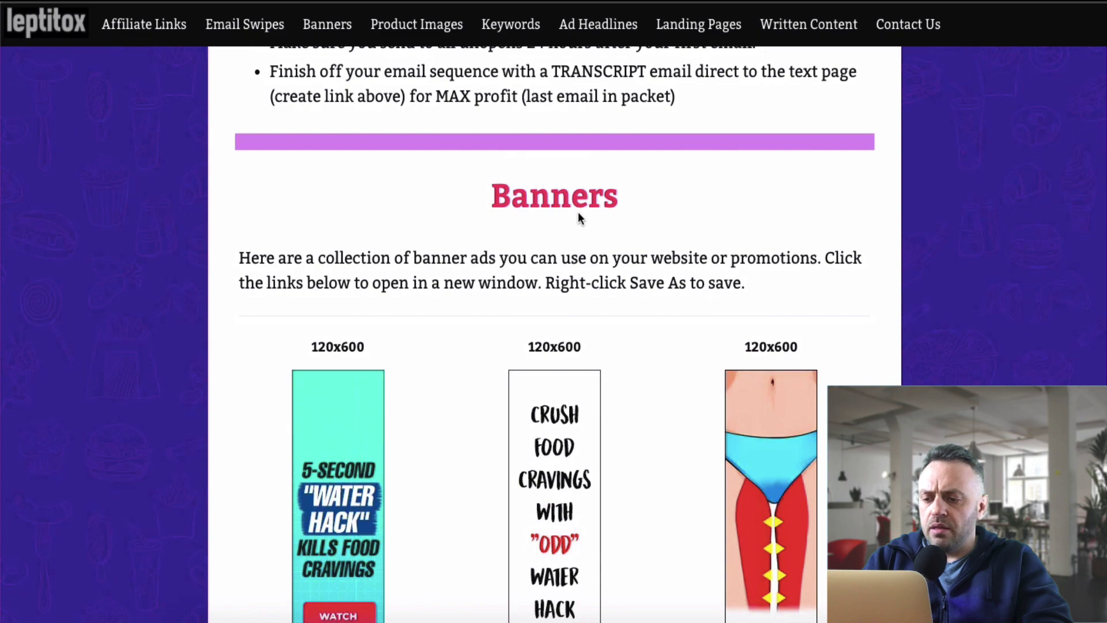
scroll(579, 214, down, 20)
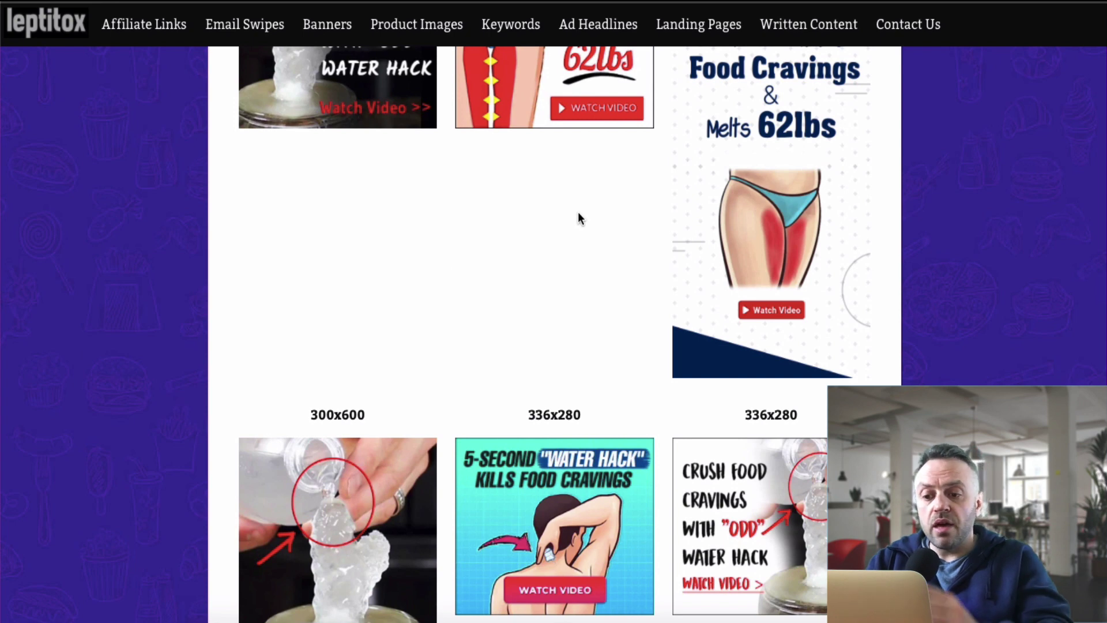
scroll(578, 212, down, 2)
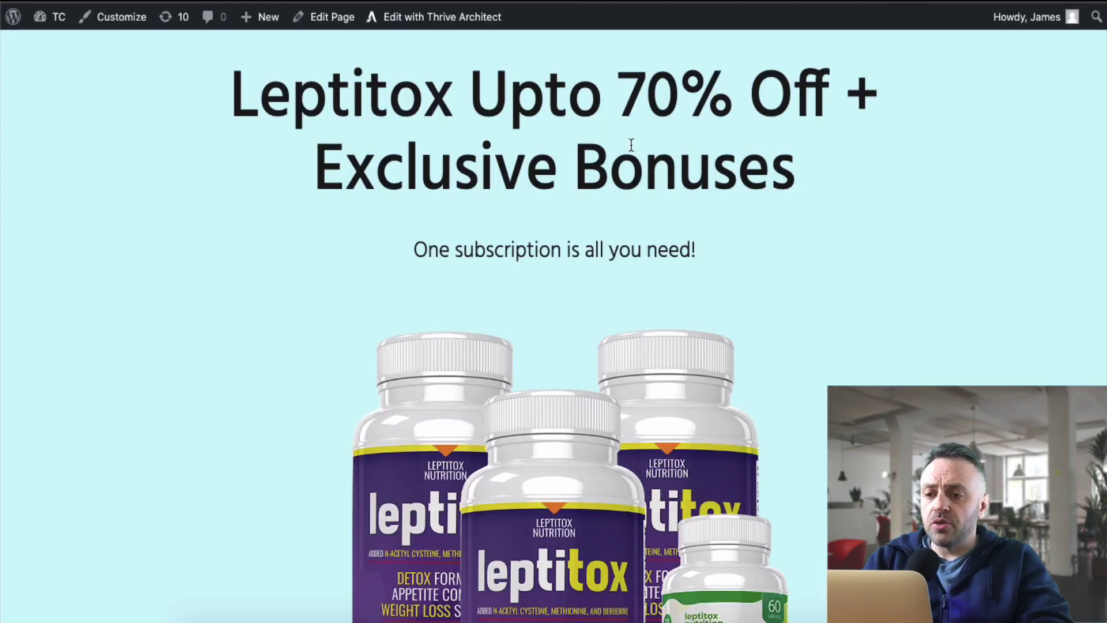
- Switch to the Leptitox landing page on the WordPress site and look it over from headline to footer
scroll(615, 190, down, 10)
scroll(614, 193, up, 5)
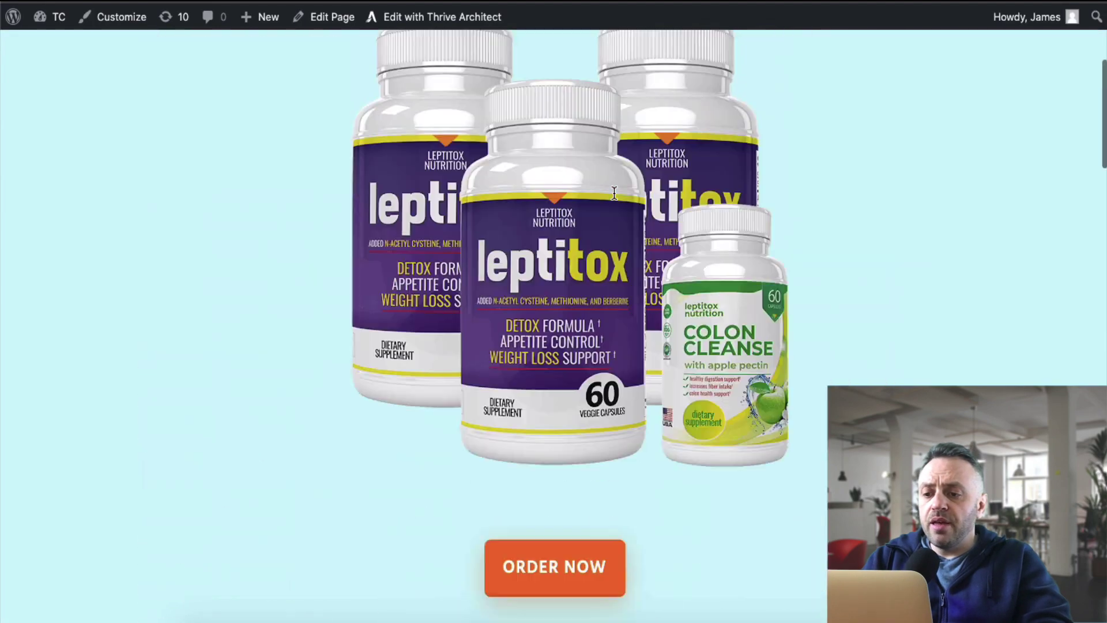
scroll(614, 193, up, 3)
scroll(614, 194, down, 20)
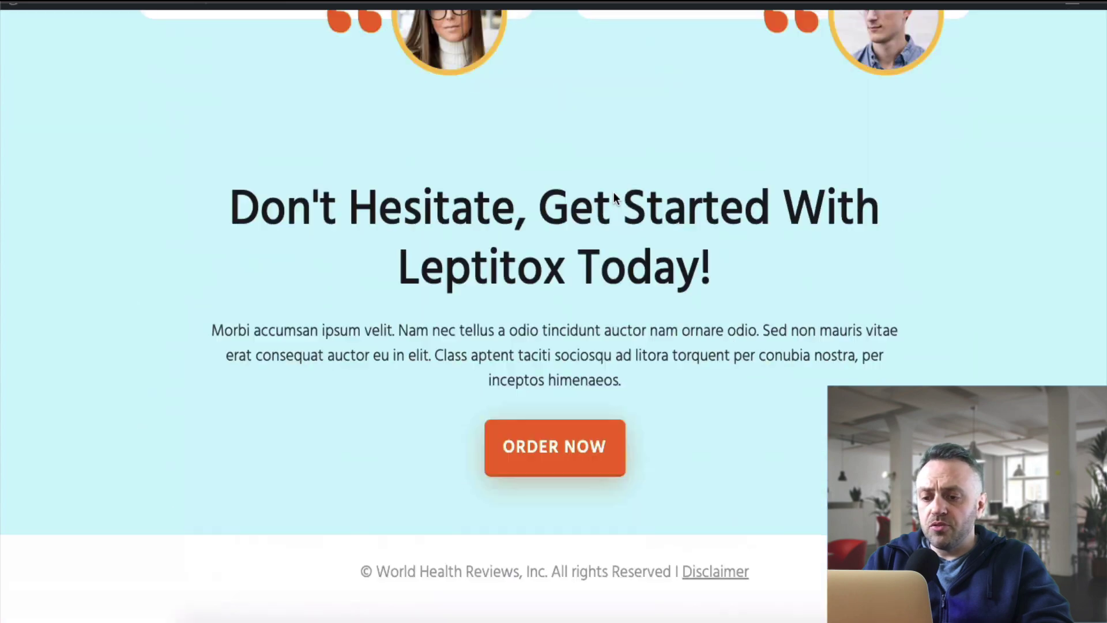
scroll(614, 197, up, 20)
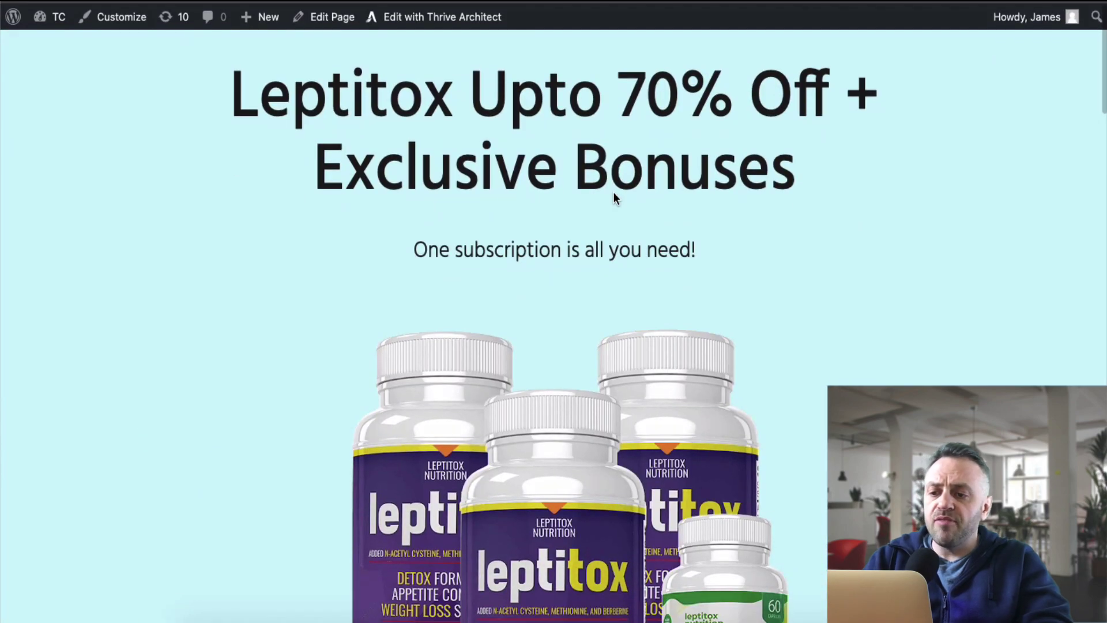
scroll(614, 193, down, 15)
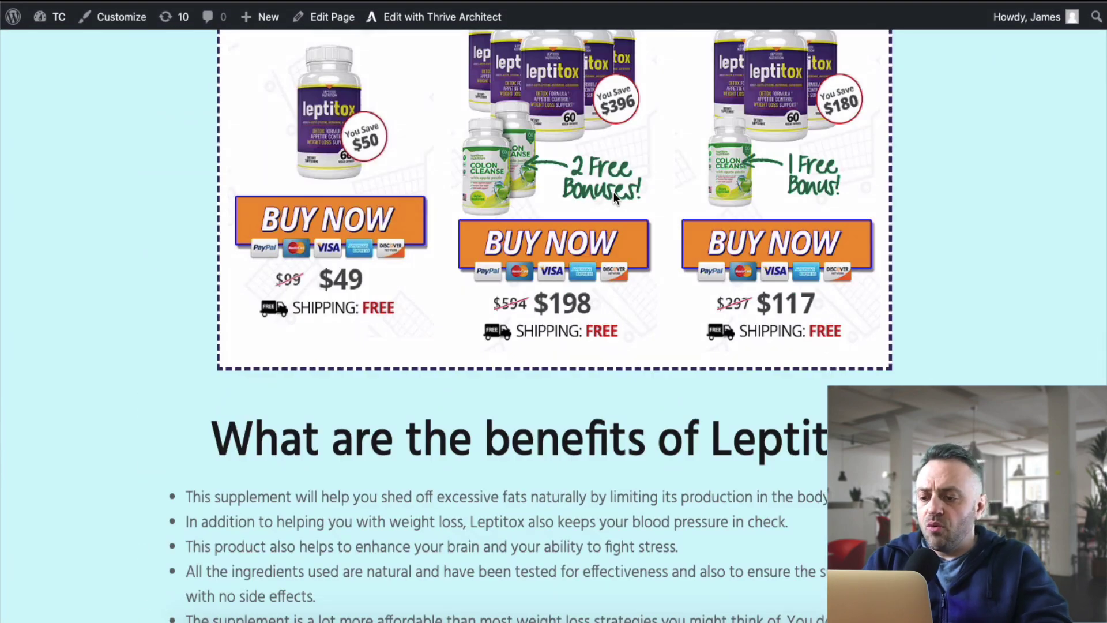
scroll(614, 192, down, 3)
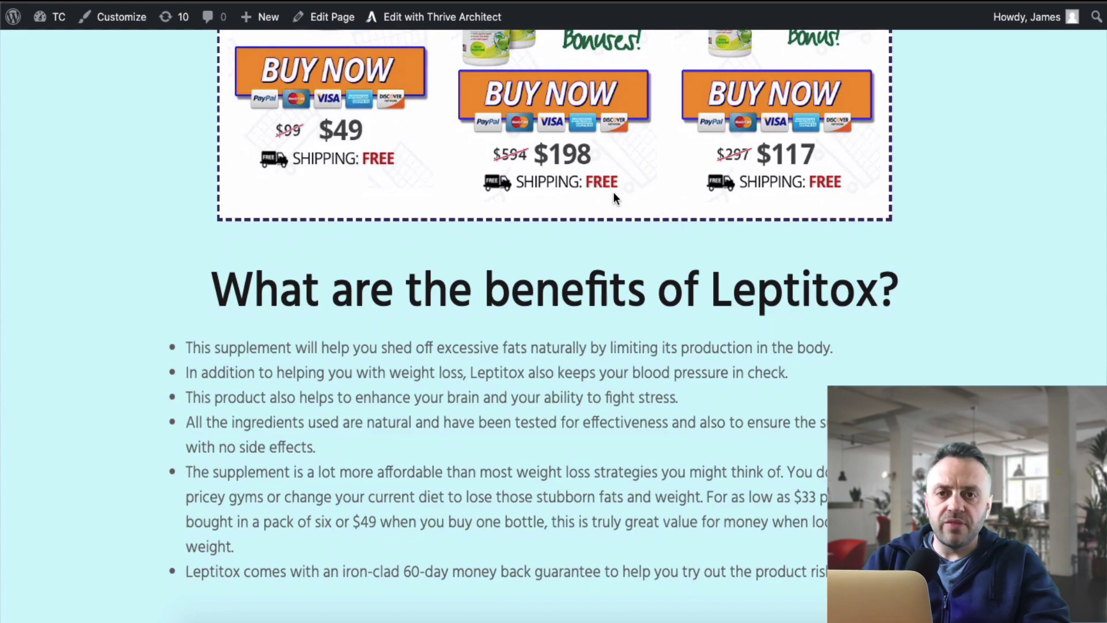
scroll(613, 192, down, 15)
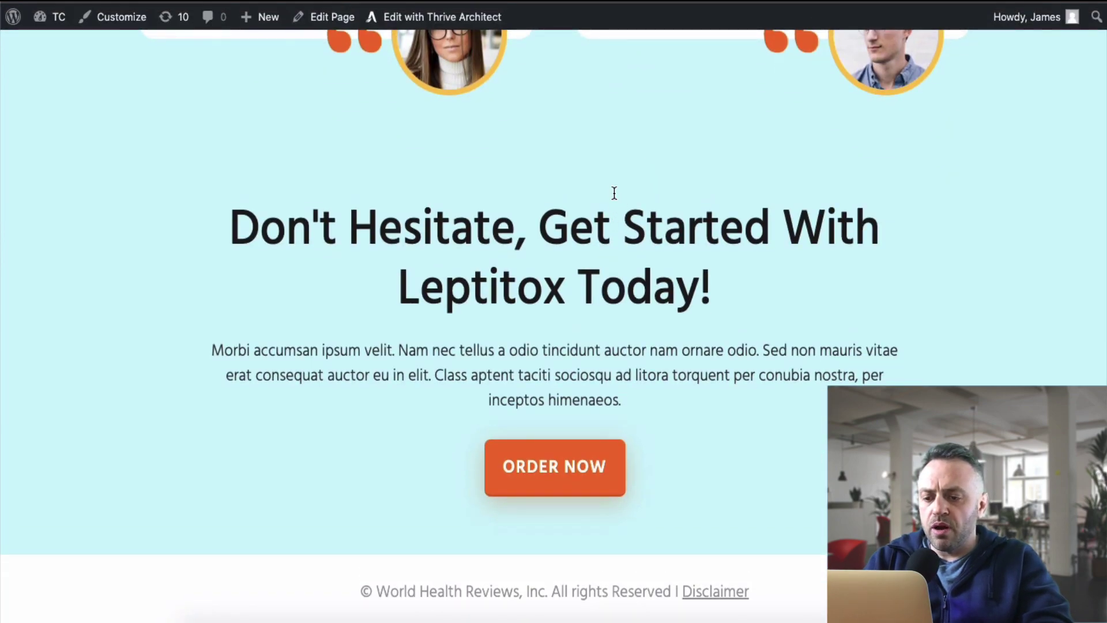
scroll(613, 192, up, 20)
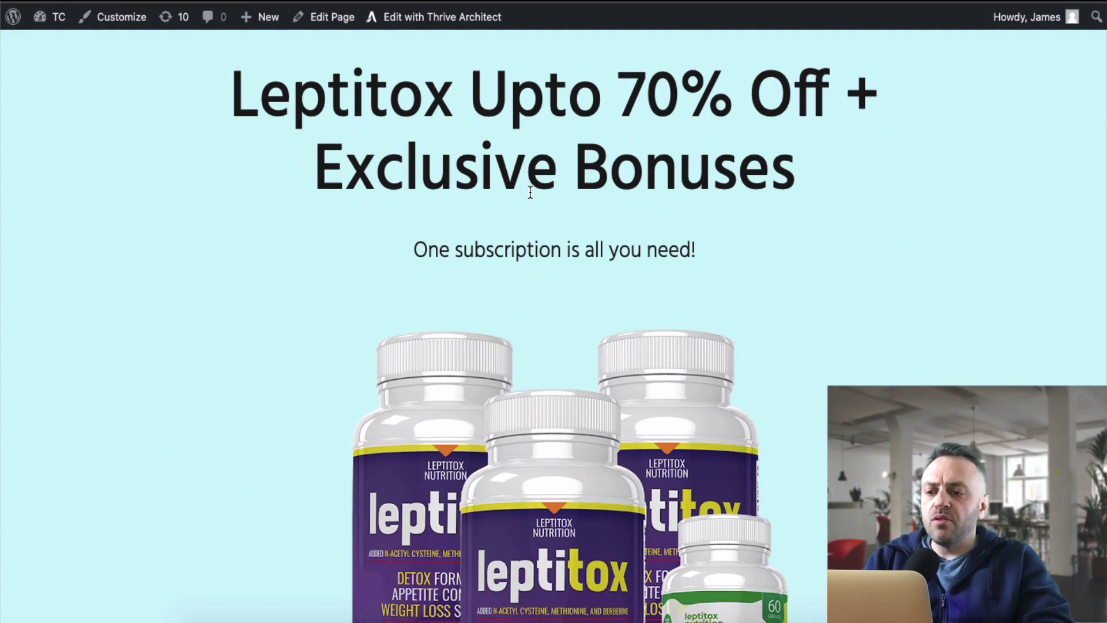
- Examine the landing page's sections on what Leptitox is, how it works, its packages and benefits, and the order buttons
scroll(530, 192, down, 10)
scroll(527, 190, up, 5)
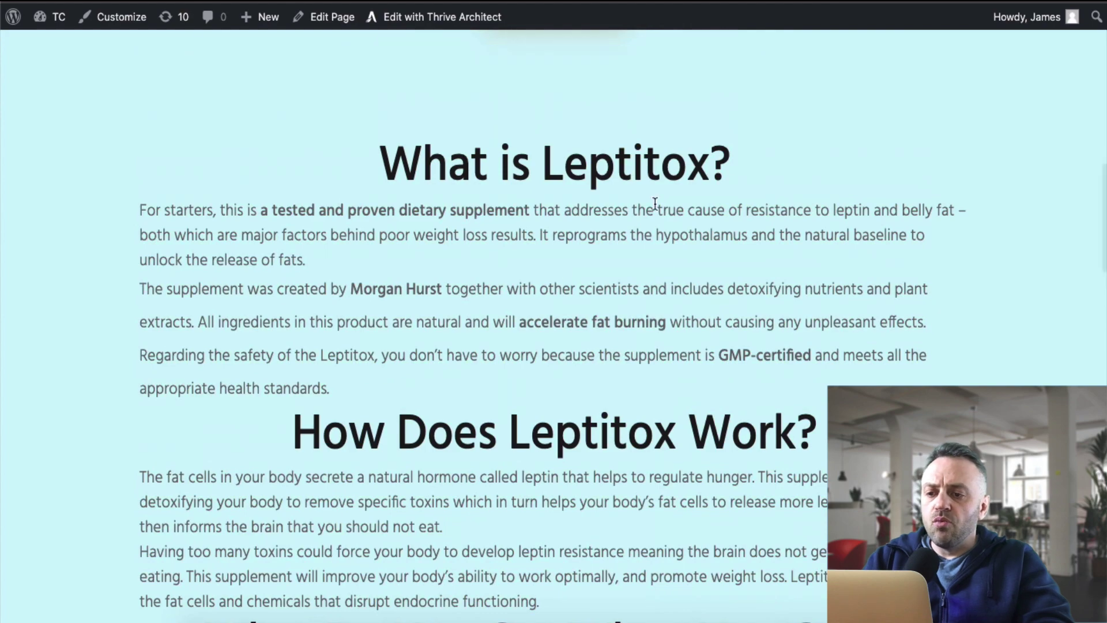
scroll(443, 419, down, 5)
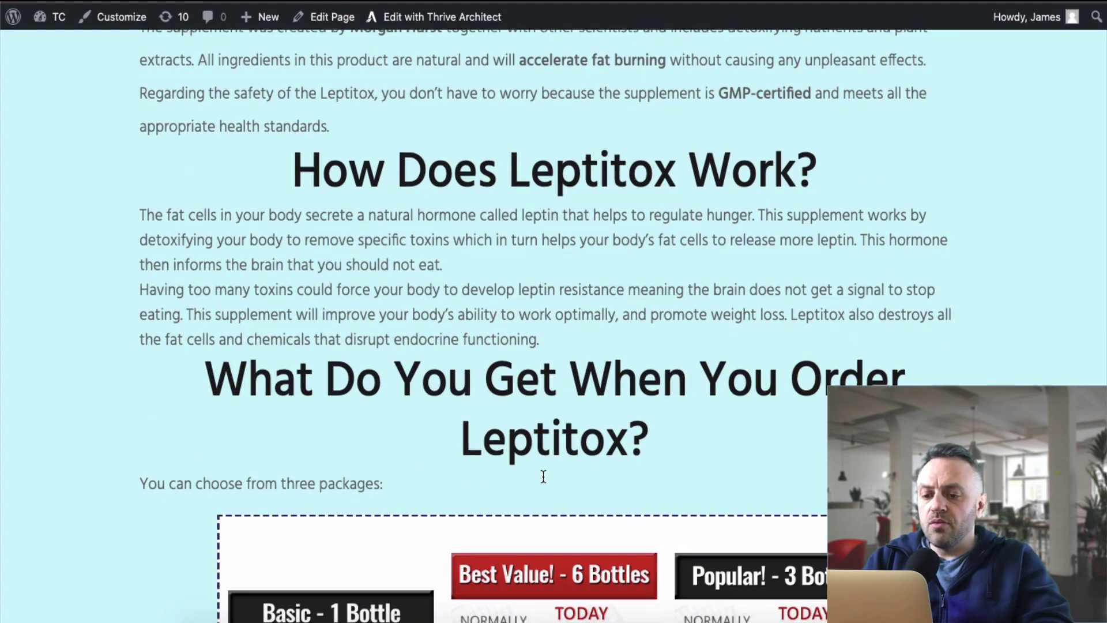
scroll(543, 477, down, 8)
scroll(556, 504, down, 6)
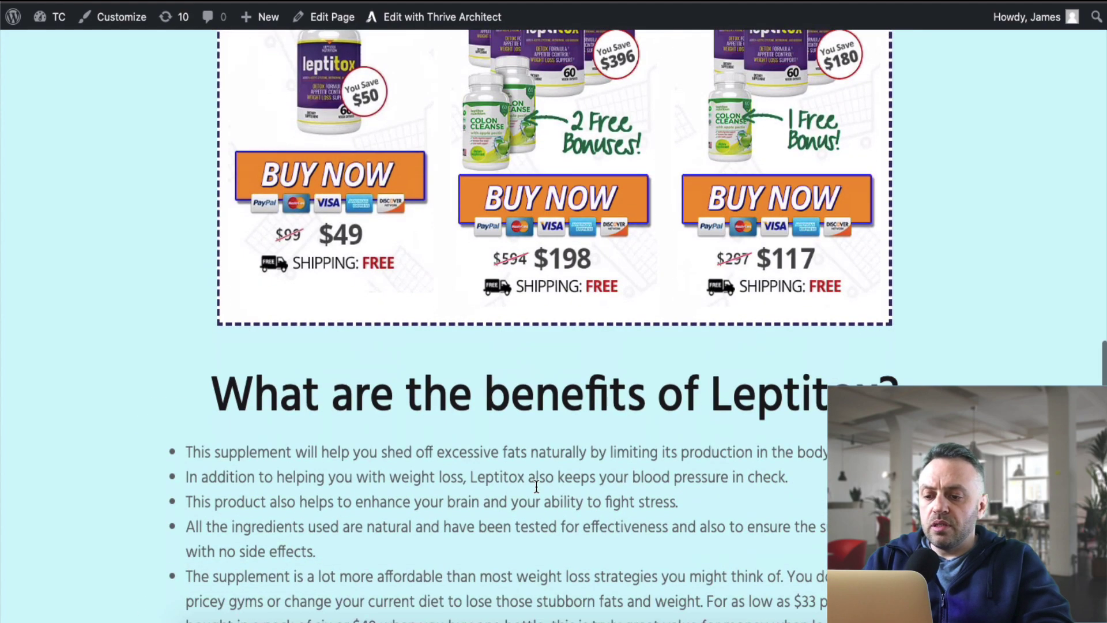
scroll(536, 487, down, 18)
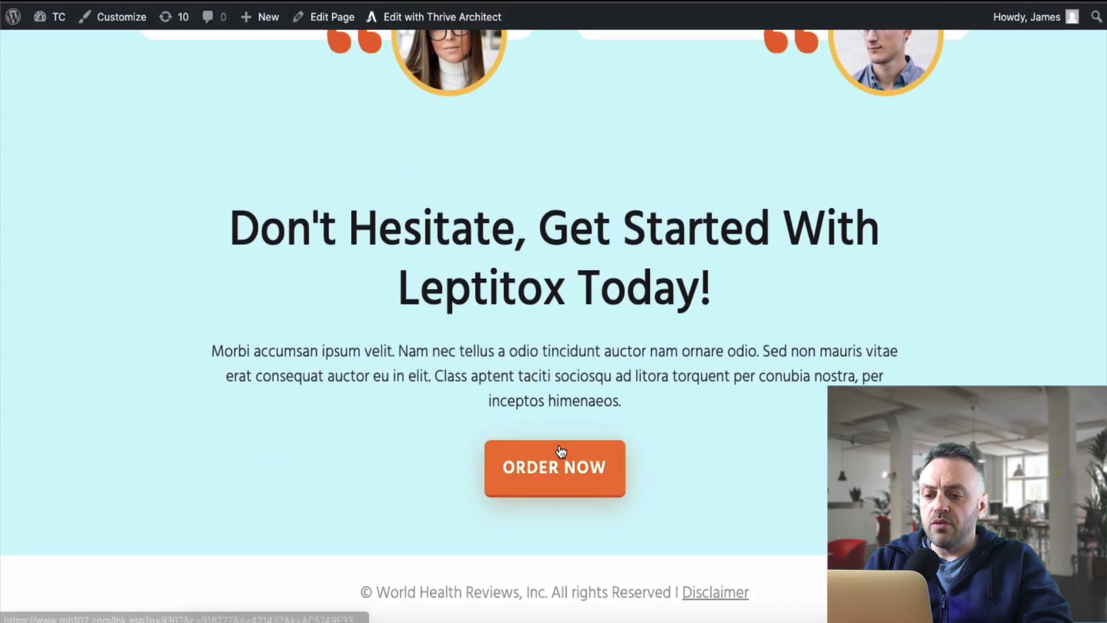
scroll(561, 450, up, 20)
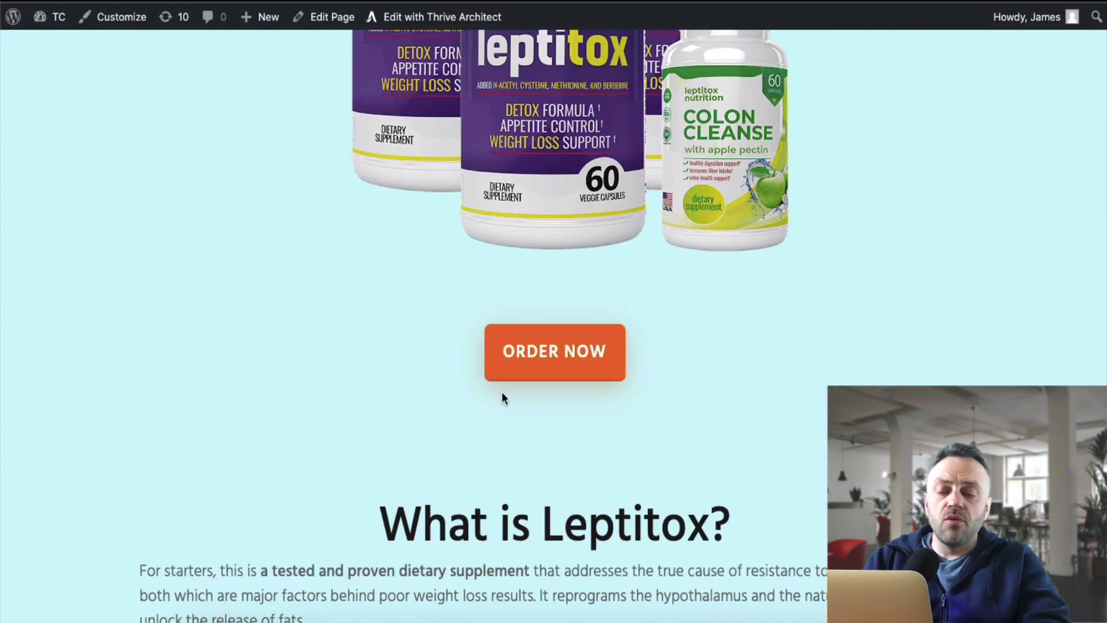
- Return to the link generator on the Leptitox affiliate page and set the affiliate link's Page option to Fast Order
key(ctrl+Tab)
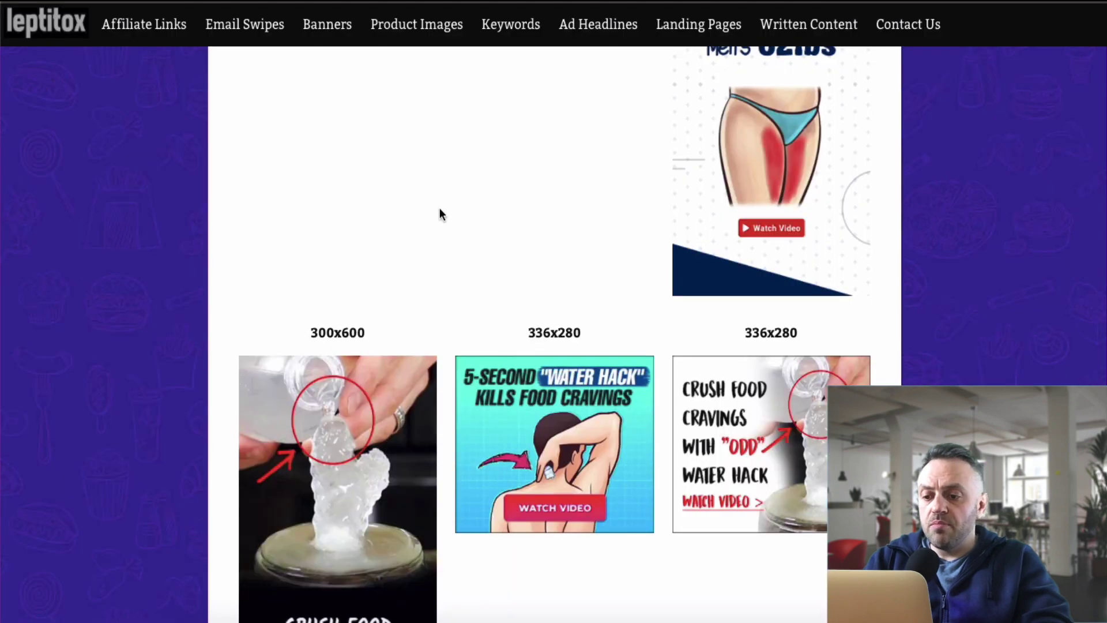
key(ctrl+Tab)
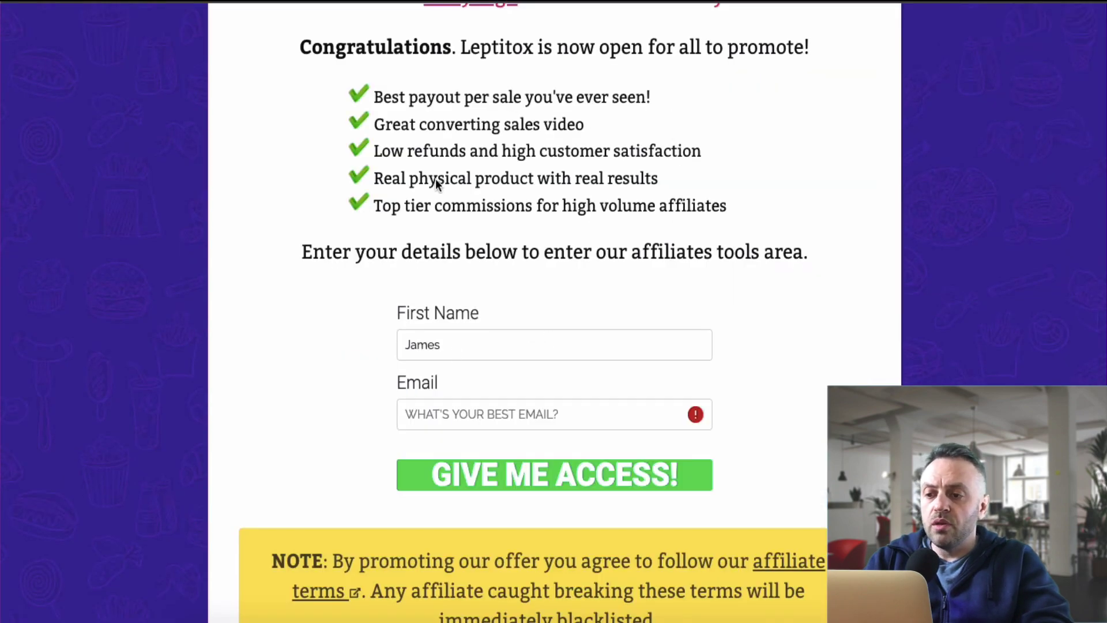
scroll(436, 184, up, 8)
scroll(437, 185, down, 18)
key(ctrl+shift+Tab)
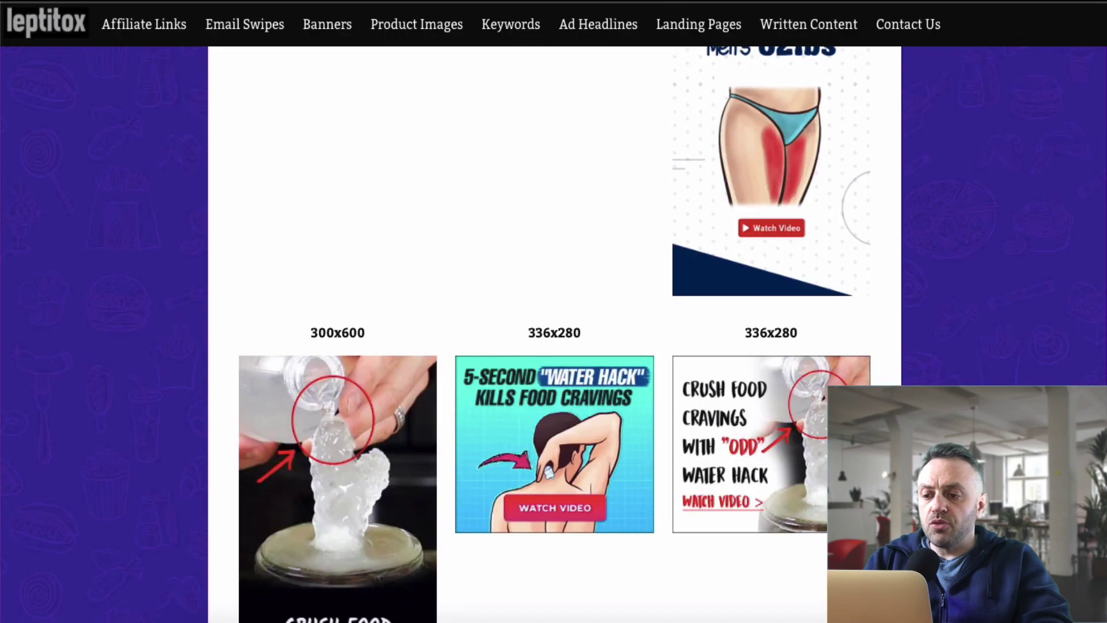
scroll(437, 264, down, 3)
scroll(438, 265, up, 15)
scroll(459, 217, up, 20)
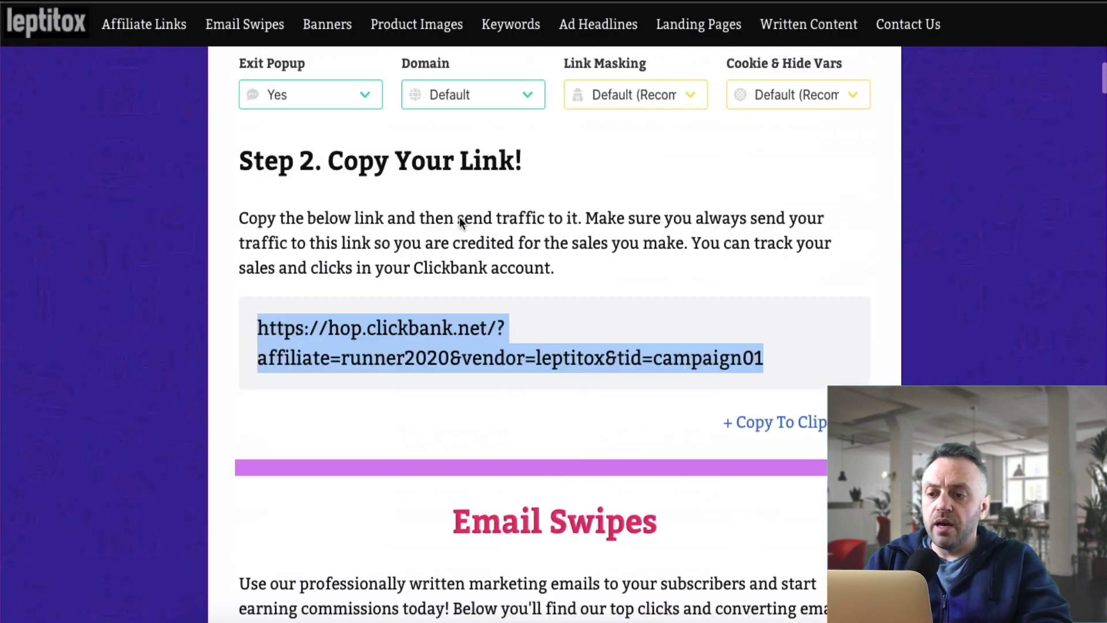
scroll(460, 220, up, 13)
scroll(574, 227, down, 9)
click(480, 230)
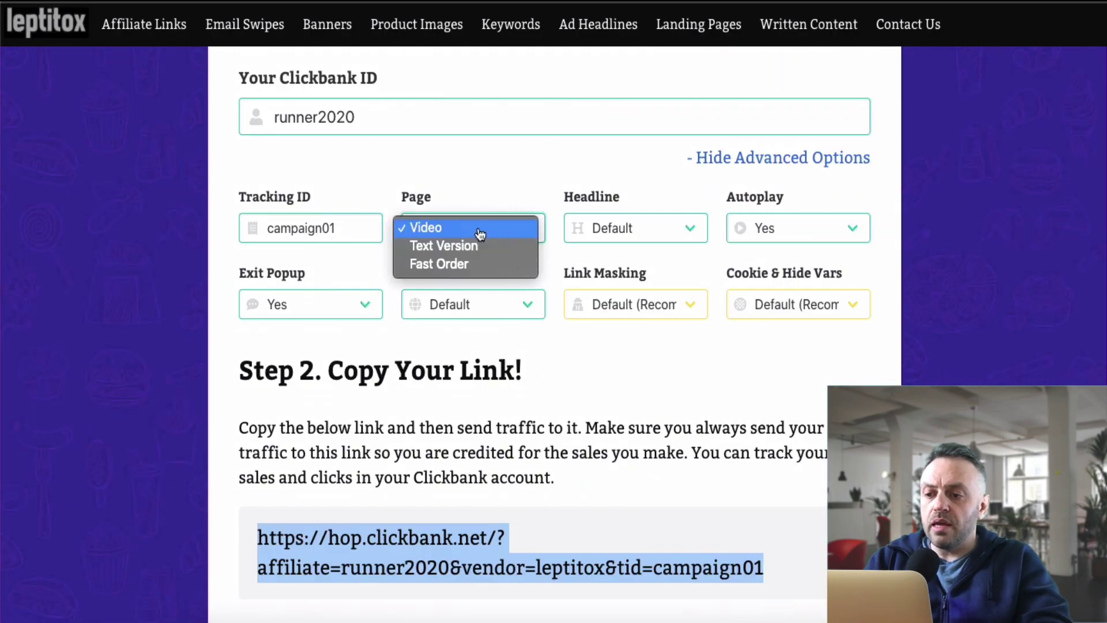
click(472, 264)
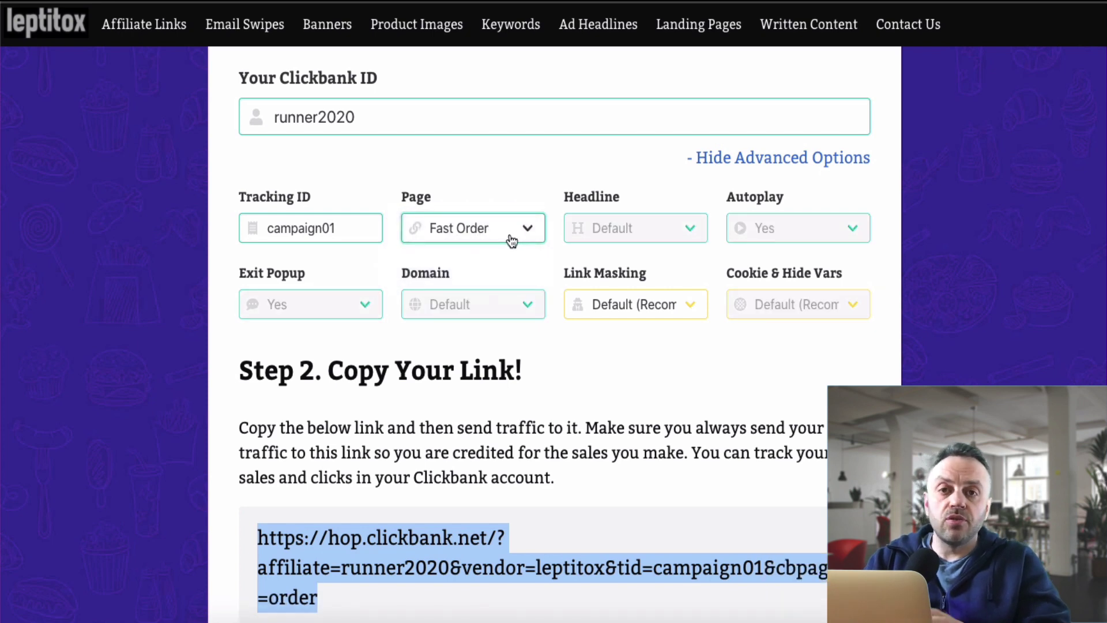
click(482, 229)
click(473, 229)
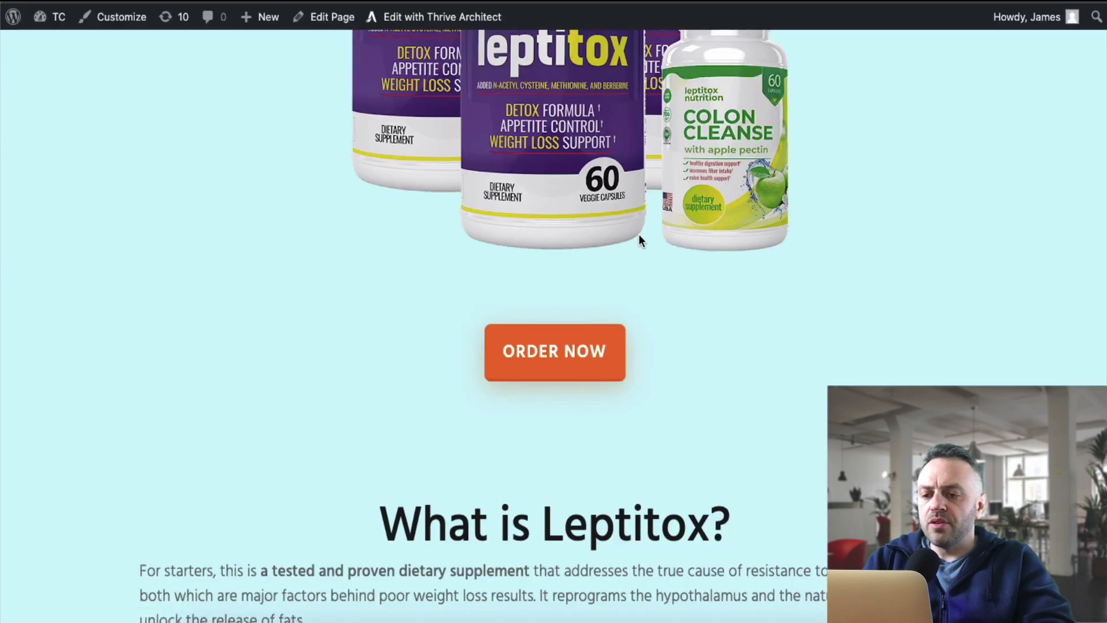
- Return to the landing page's headline for the product name, and search Google for "Leptitox review"
scroll(639, 234, up, 5)
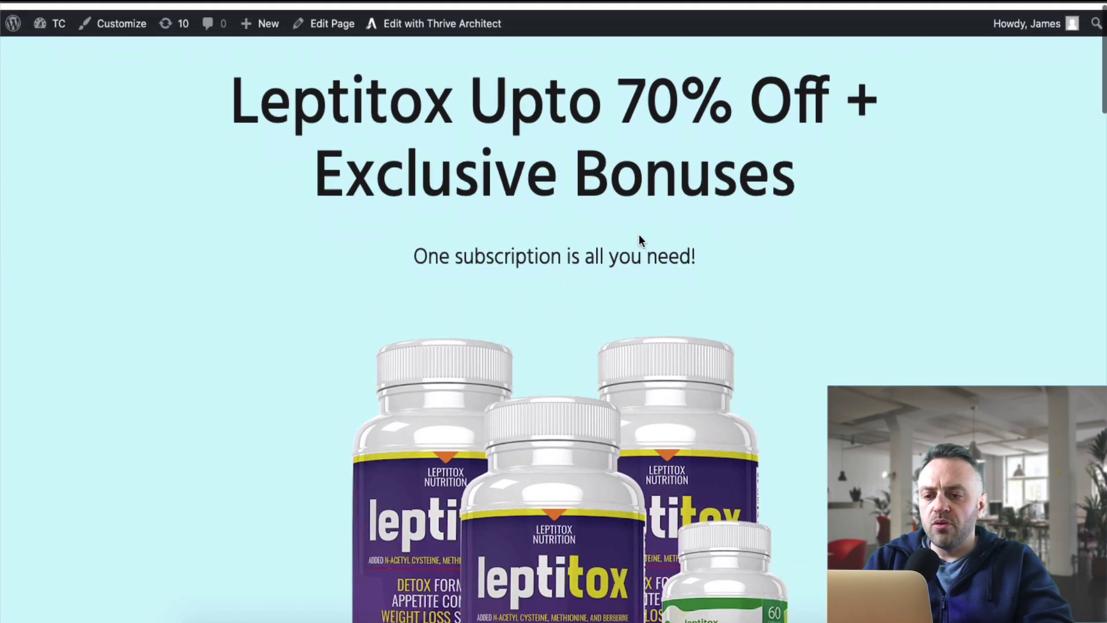
double_click(394, 103)
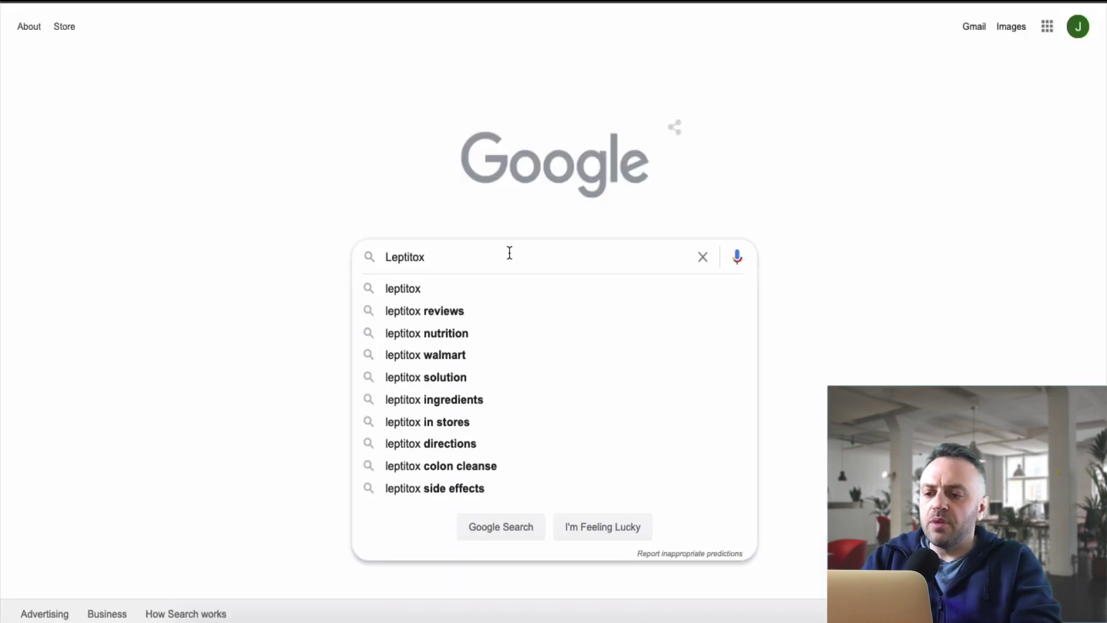
text(review)
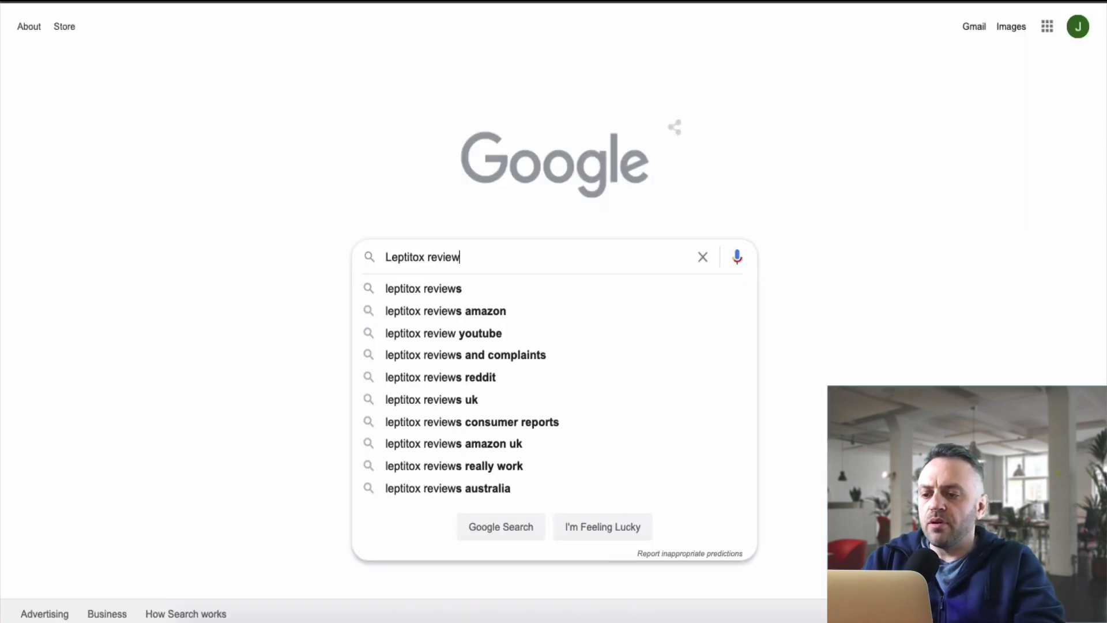
key(Return)
- Look through the first page of Google results, from the sponsored Leptitox ads to the review articles and videos
scroll(130, 358, down, 2)
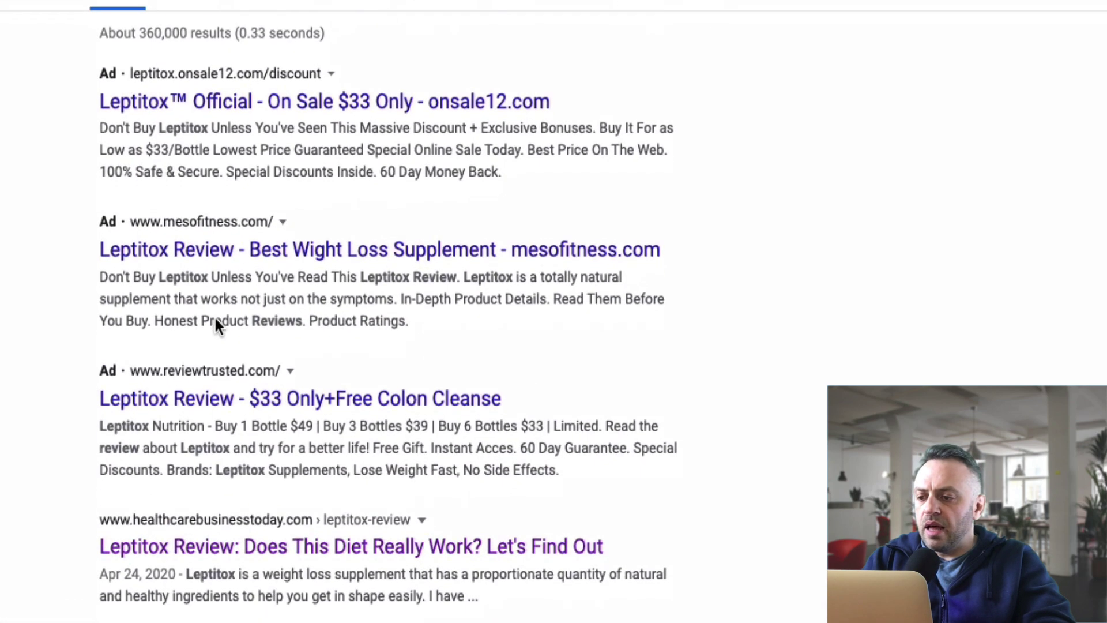
scroll(80, 332, down, 15)
scroll(80, 334, up, 6)
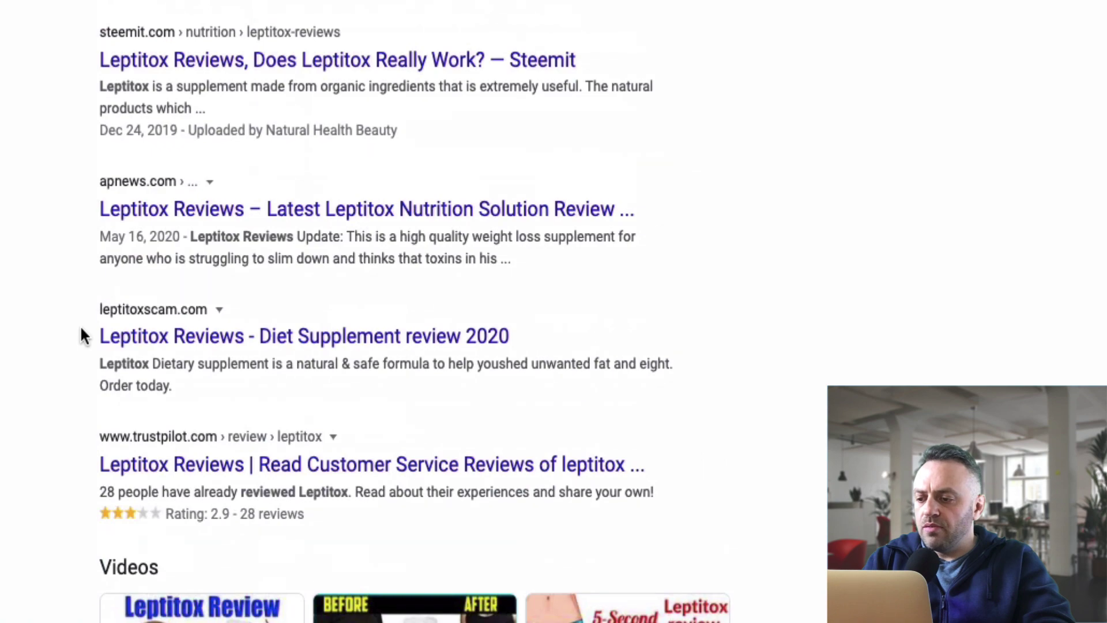
scroll(79, 325, down, 10)
scroll(62, 328, up, 20)
scroll(184, 139, down, 2)
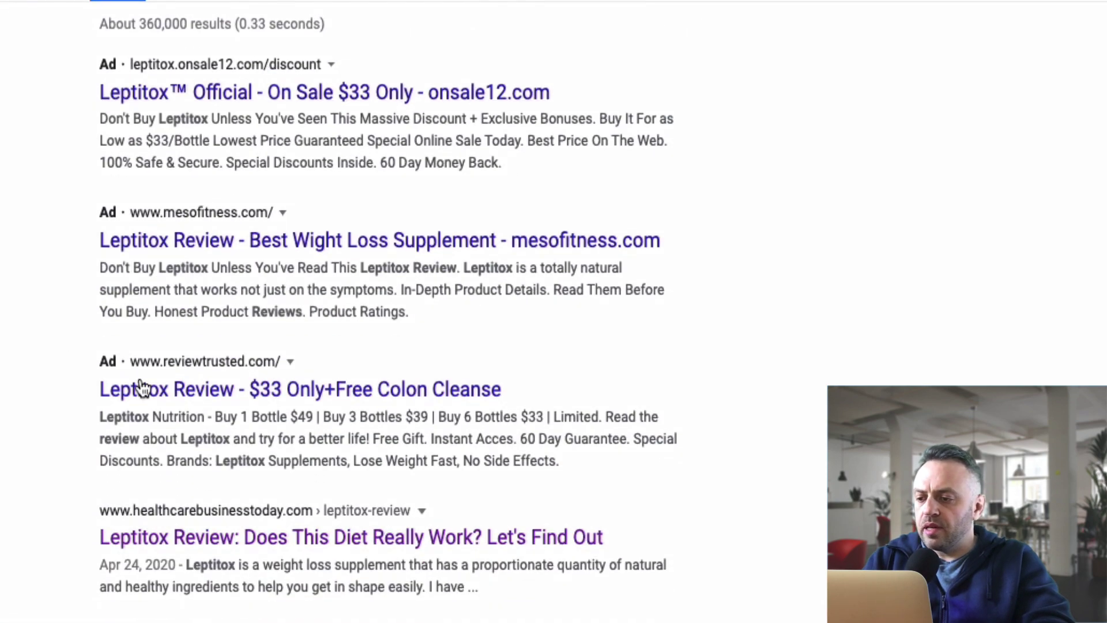
scroll(132, 404, down, 1)
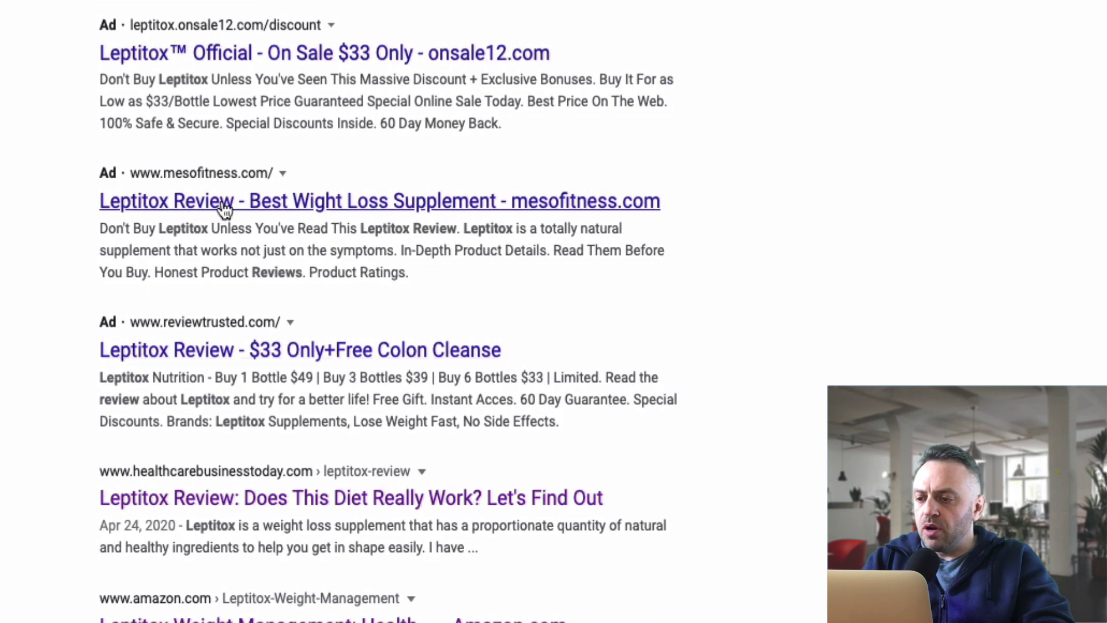
- Open the healthcarebusinesstoday.com Leptitox review and skim its ingredients, side effects, usage and before-and-after sections
scroll(54, 289, down, 5)
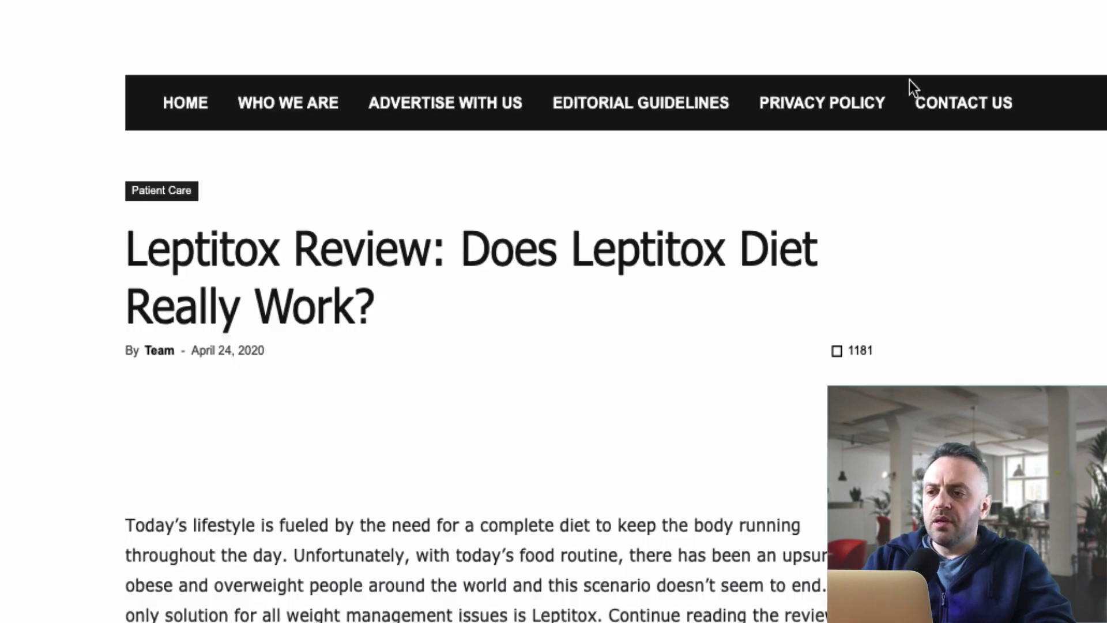
scroll(485, 341, down, 5)
scroll(486, 344, down, 15)
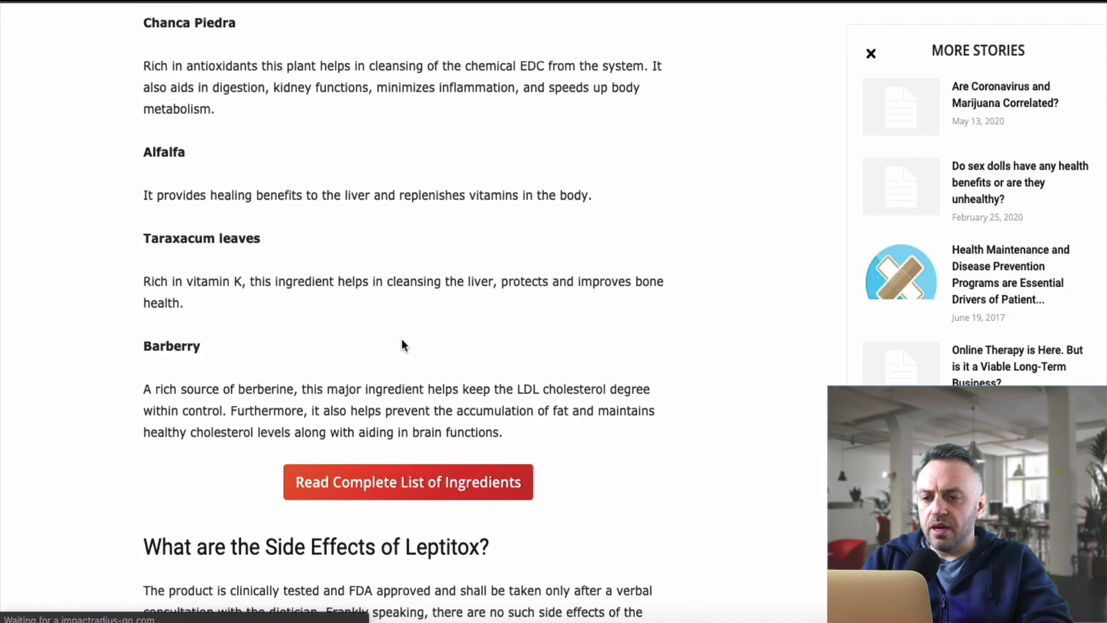
scroll(403, 346, down, 10)
scroll(411, 392, down, 4)
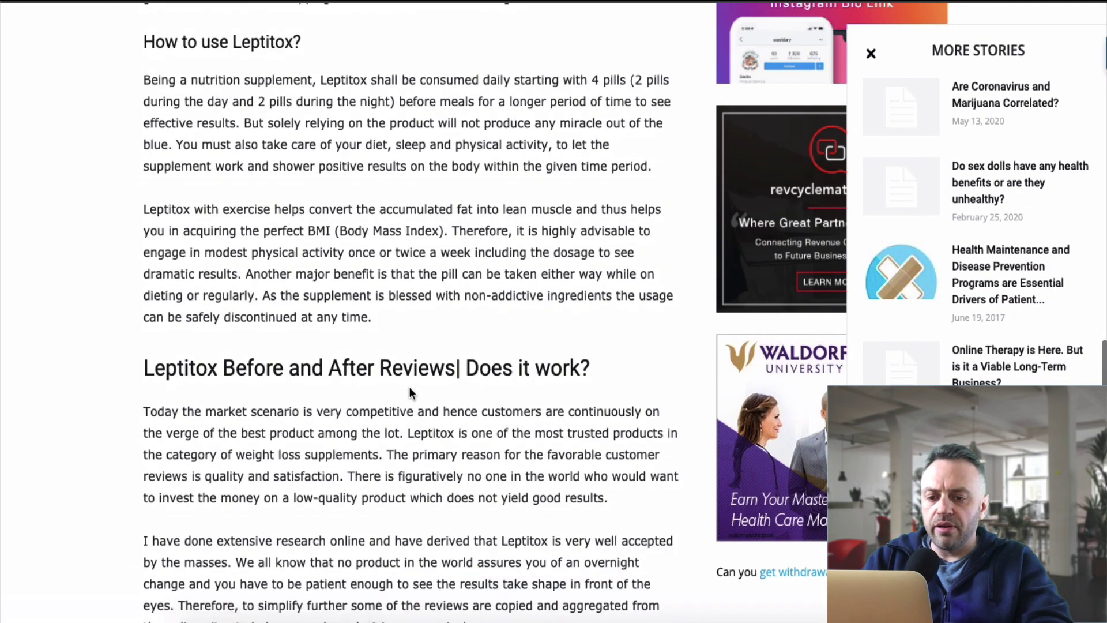
- Go back to the Google results and open the sponsored onsale12.com Leptitox offer
key(alt+Left)
scroll(410, 388, up, 4)
scroll(410, 386, down, 1)
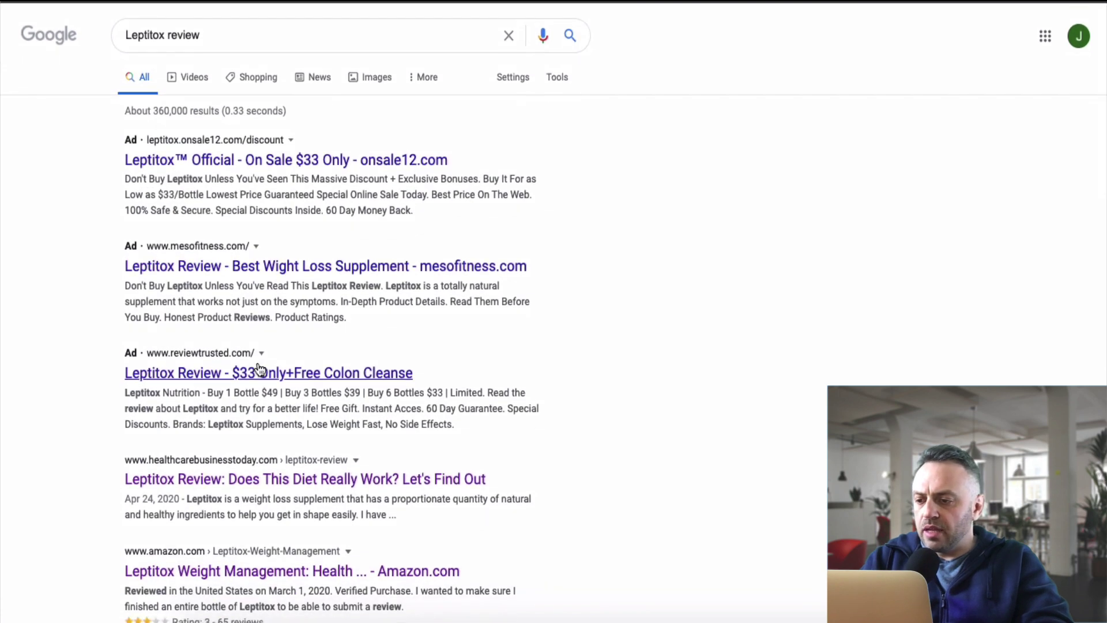
click(285, 163)
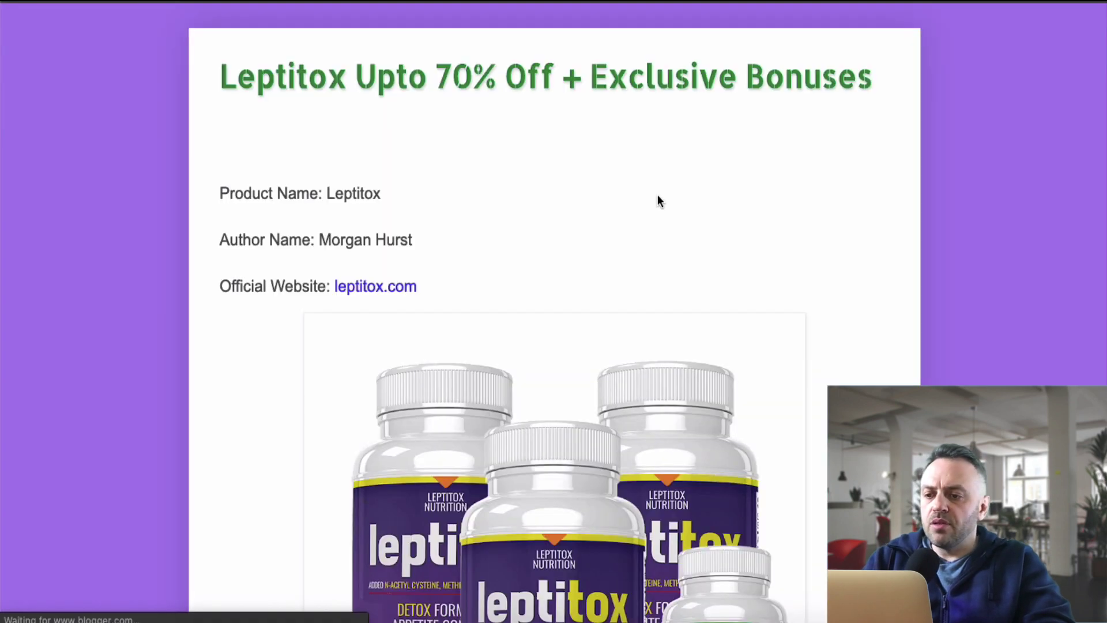
- Look over the Leptitox offer page from its headline and product details to the price packages and footer links
scroll(317, 277, down, 10)
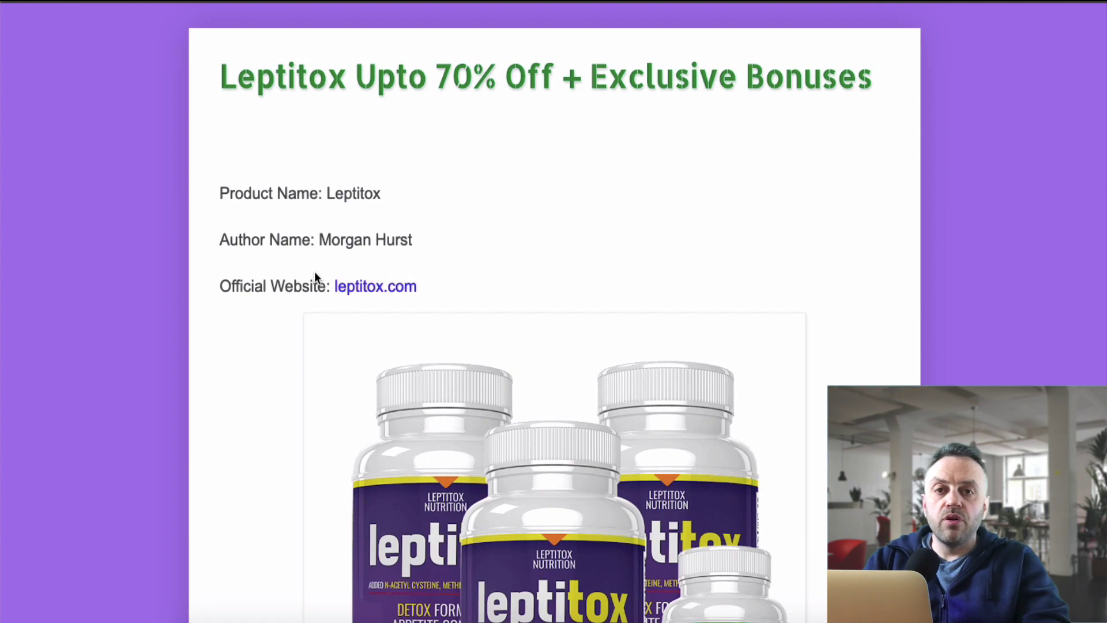
scroll(315, 277, down, 10)
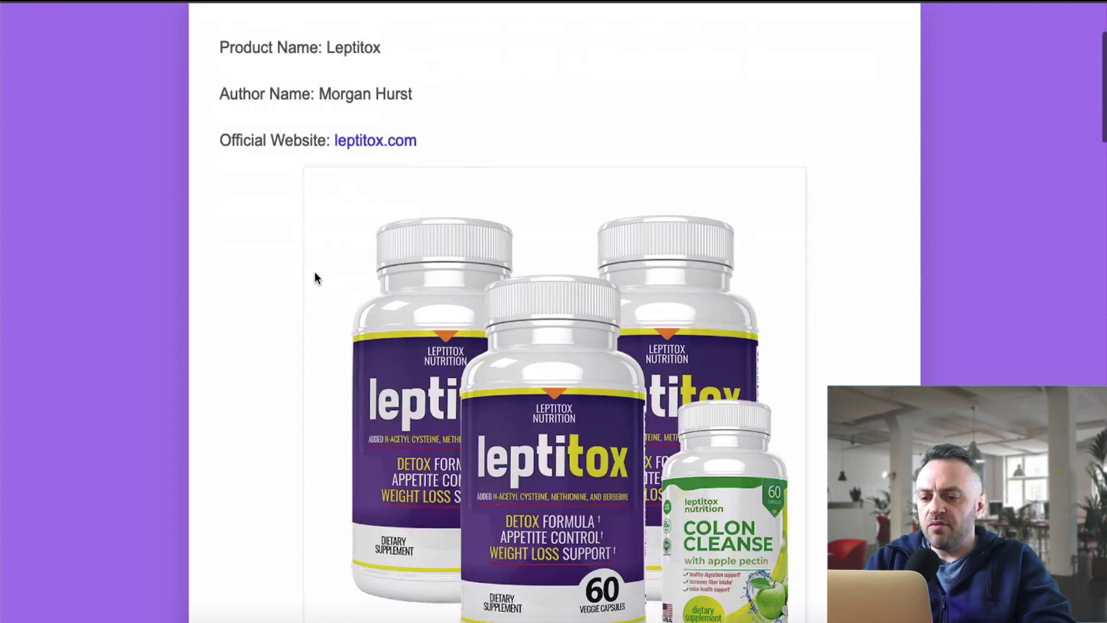
scroll(313, 277, down, 10)
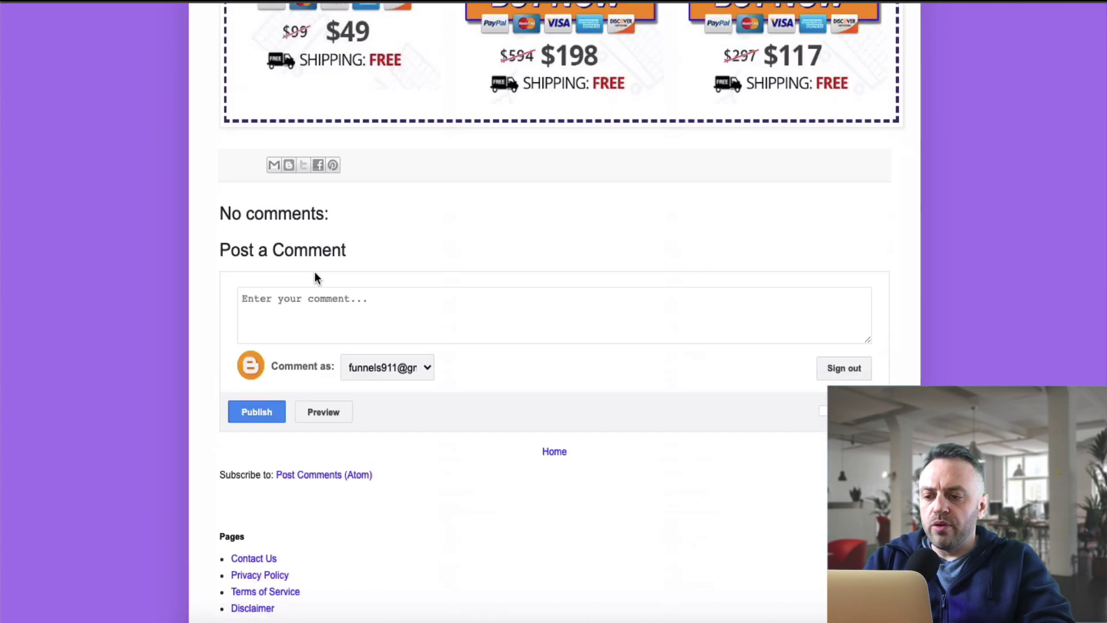
scroll(313, 277, up, 20)
scroll(314, 277, down, 10)
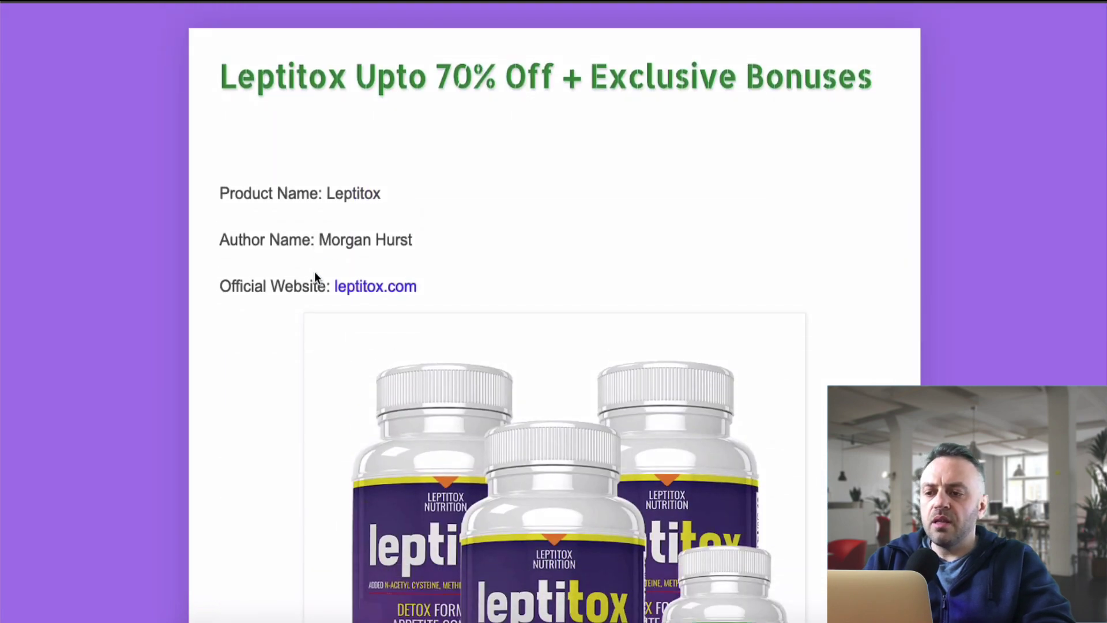
scroll(315, 272, up, 1)
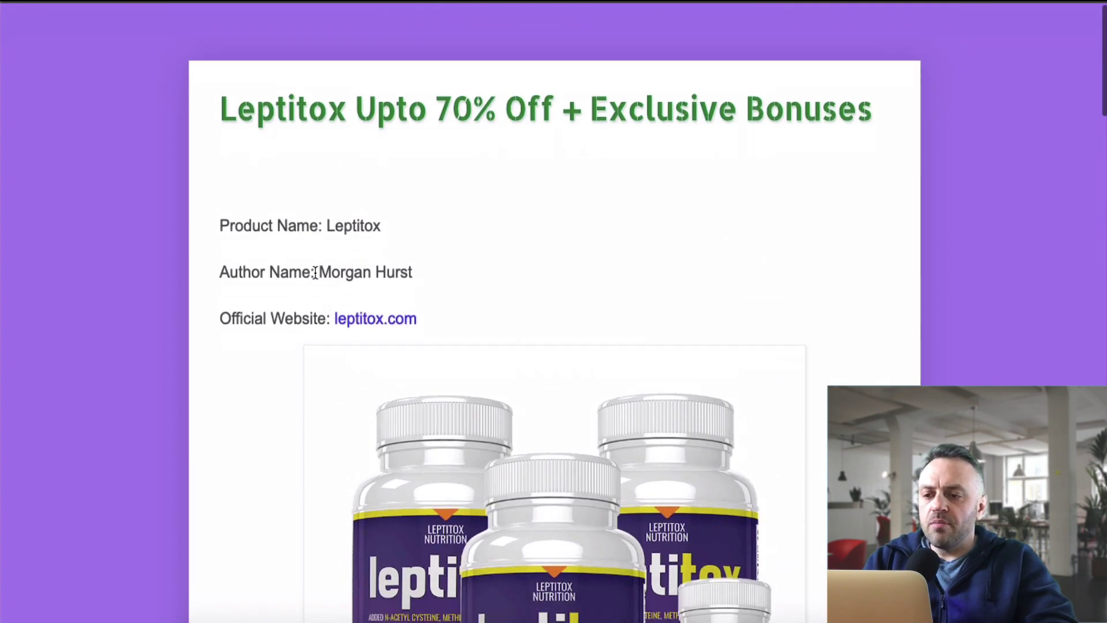
scroll(316, 272, down, 1)
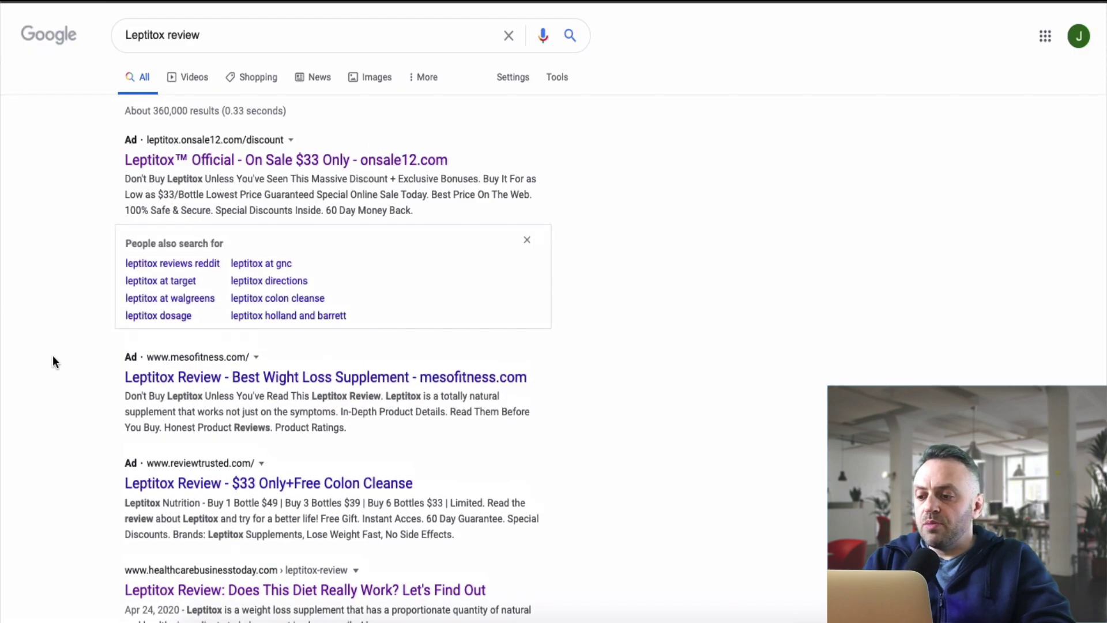
- Return to the "Leptitox review" results and examine the ads, common questions, review articles, videos and related searches
scroll(9, 387, down, 3)
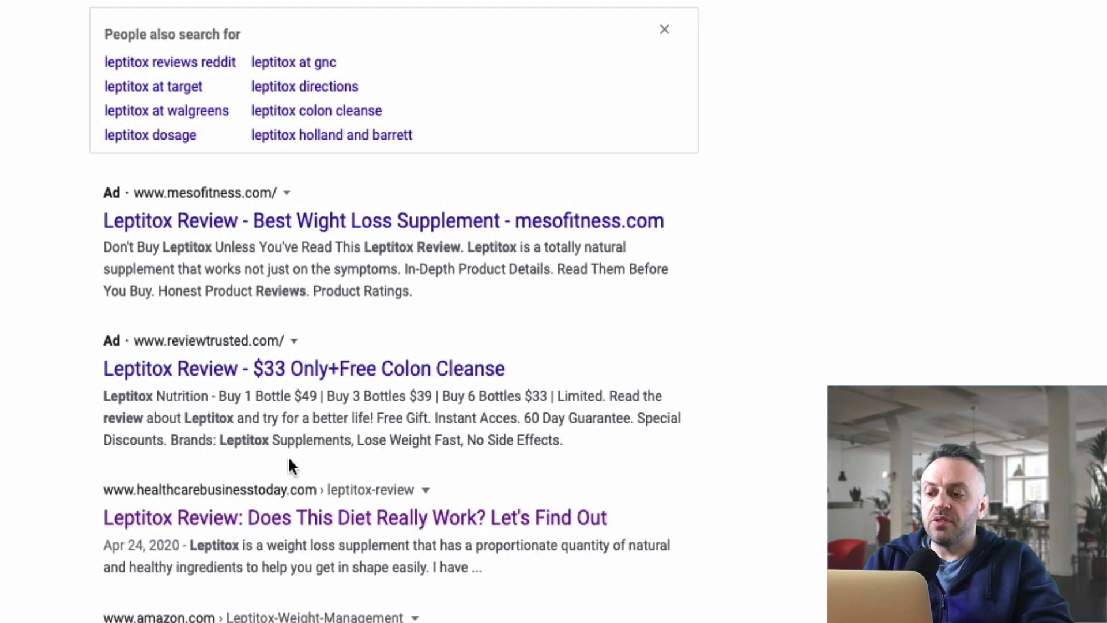
scroll(289, 465, down, 7)
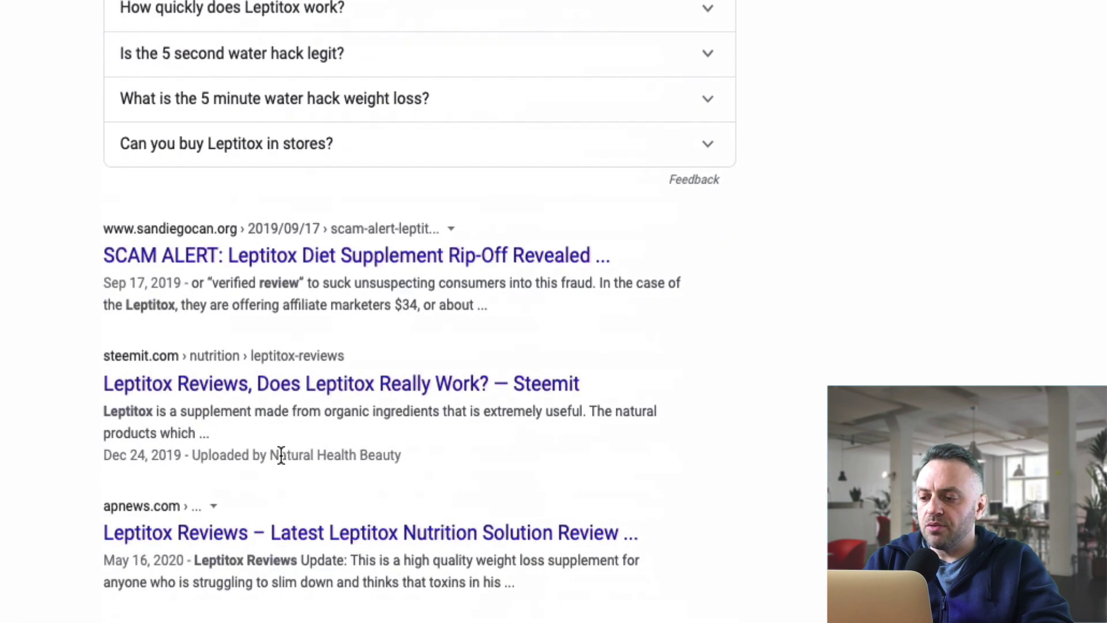
scroll(234, 553, up, 15)
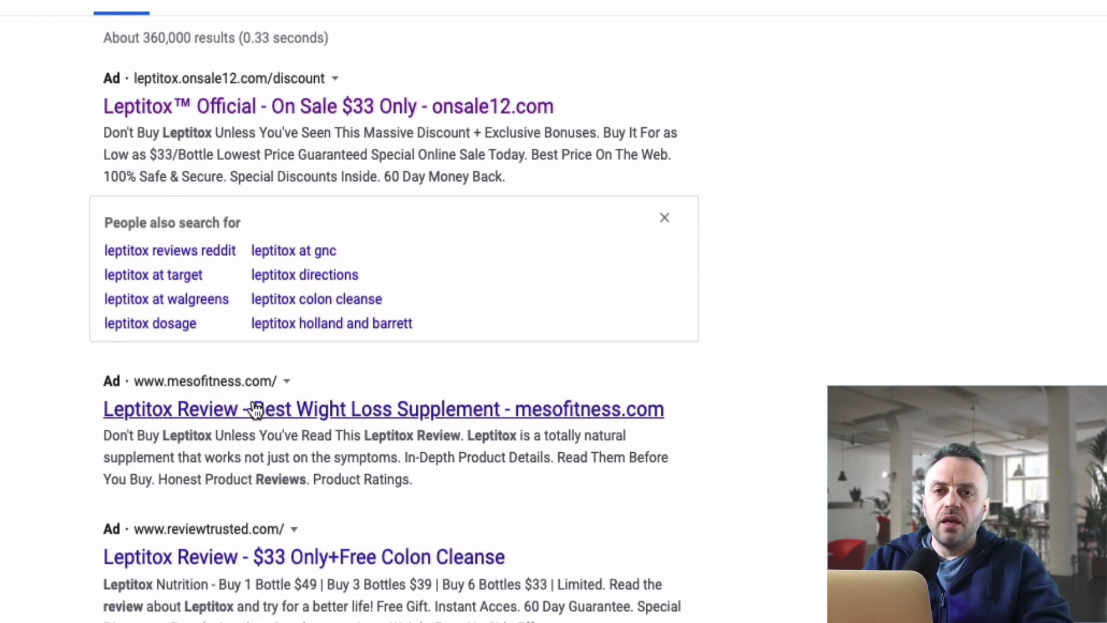
scroll(254, 405, down, 15)
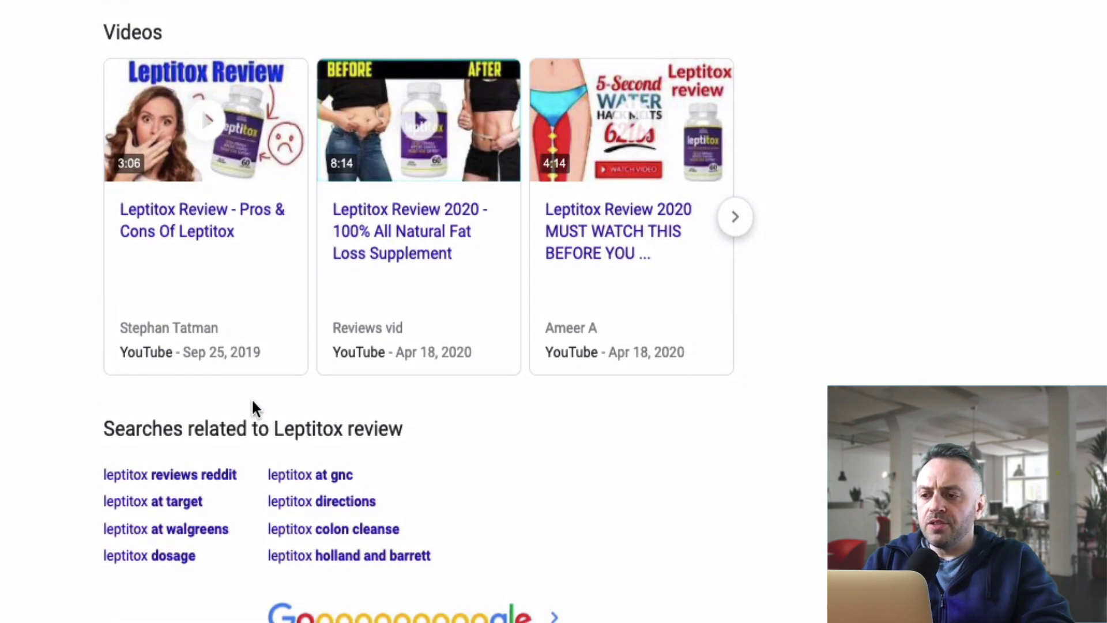
scroll(254, 408, up, 15)
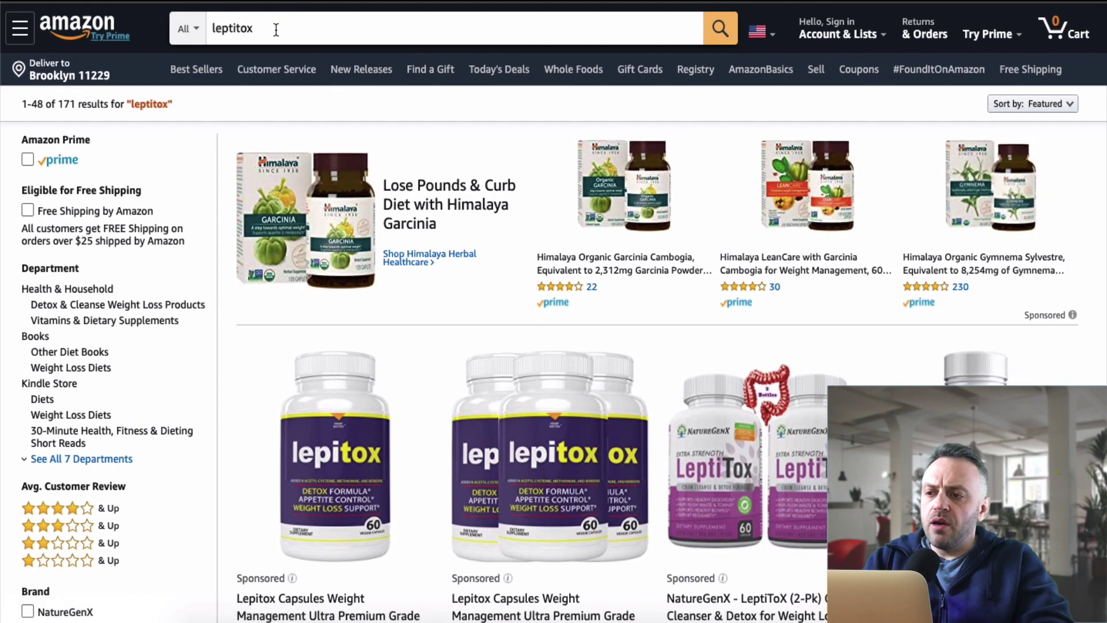
- Switch to the Amazon search results for leptitox and browse the sponsored and regular supplement listings
scroll(434, 354, down, 10)
scroll(434, 354, up, 10)
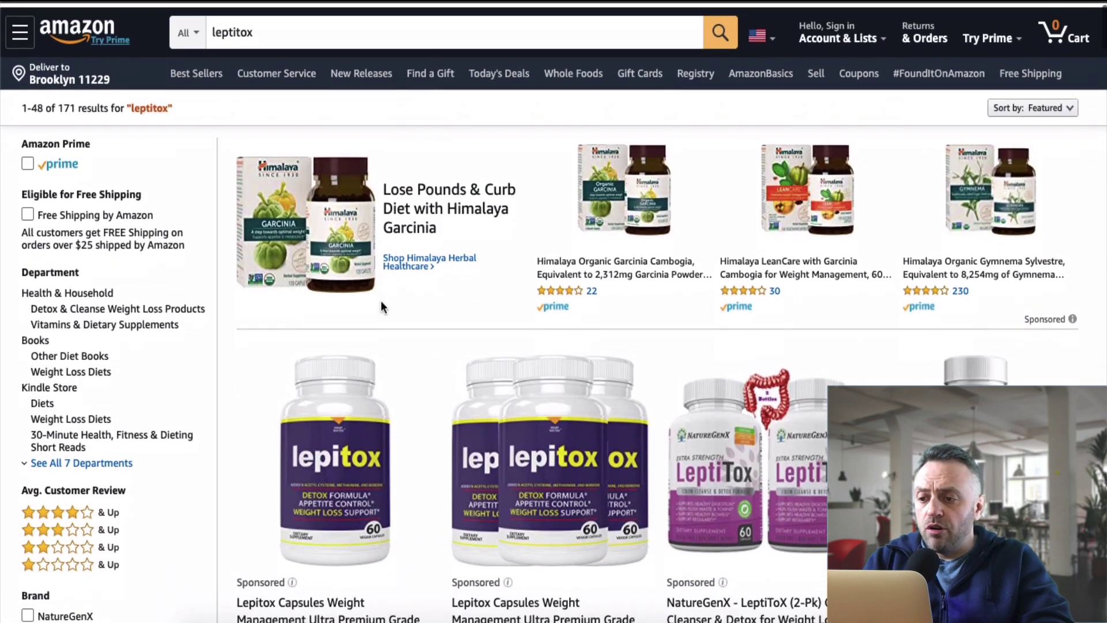
scroll(445, 398, down, 10)
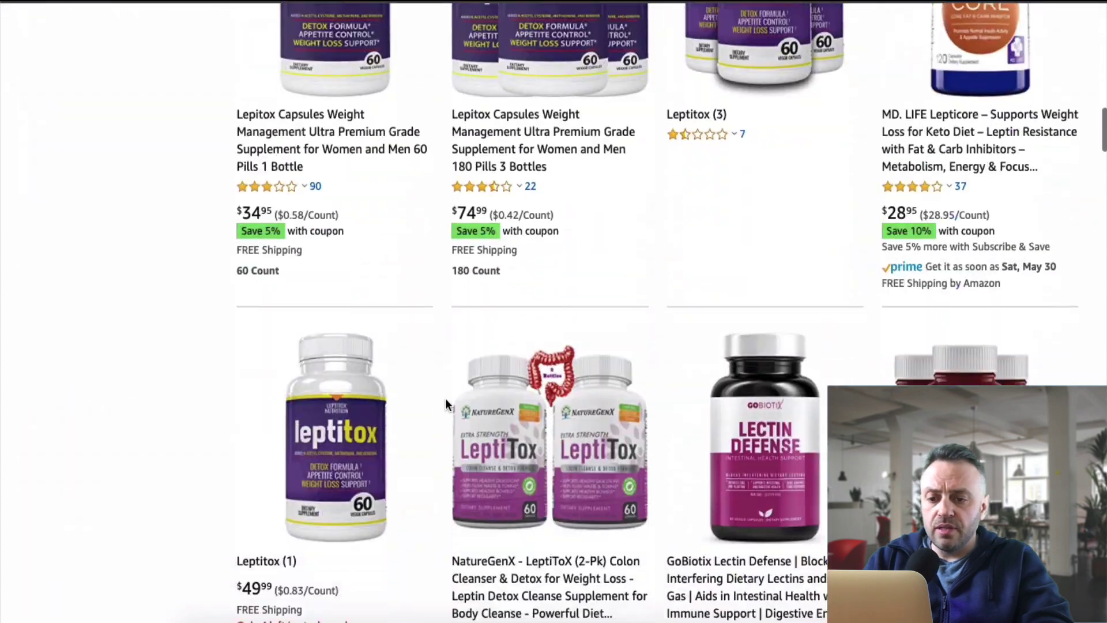
scroll(445, 398, up, 10)
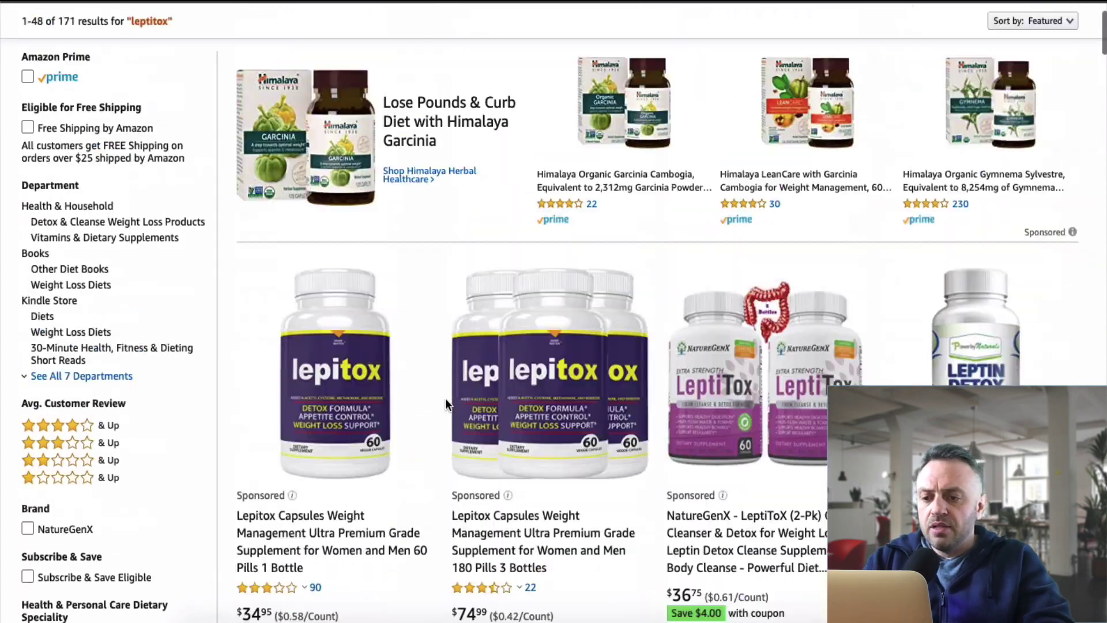
scroll(456, 250, down, 4)
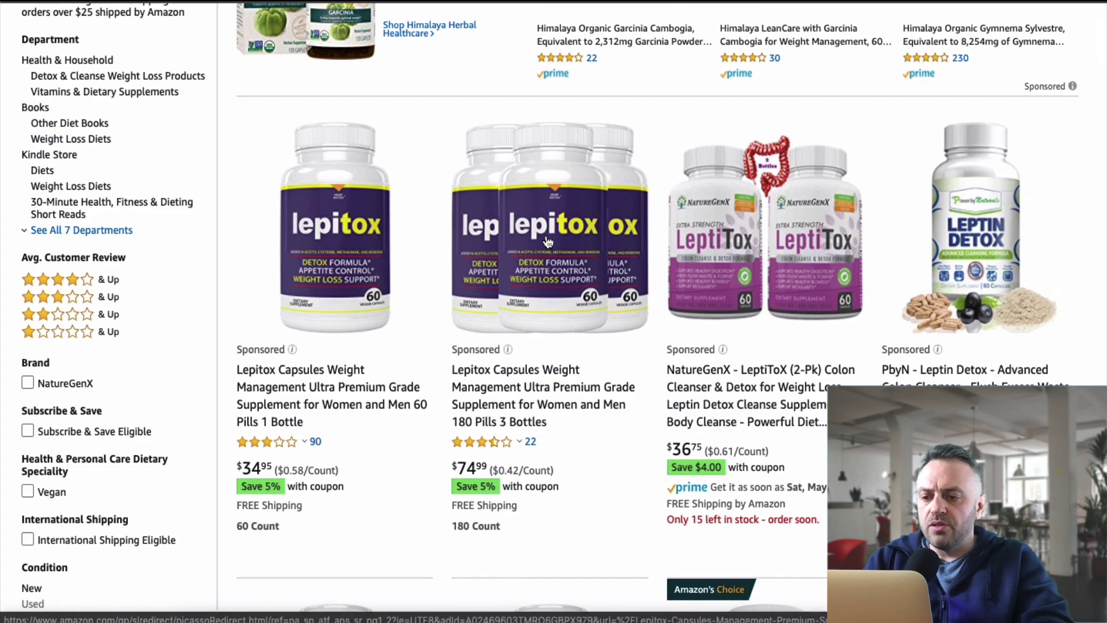
scroll(547, 243, down, 9)
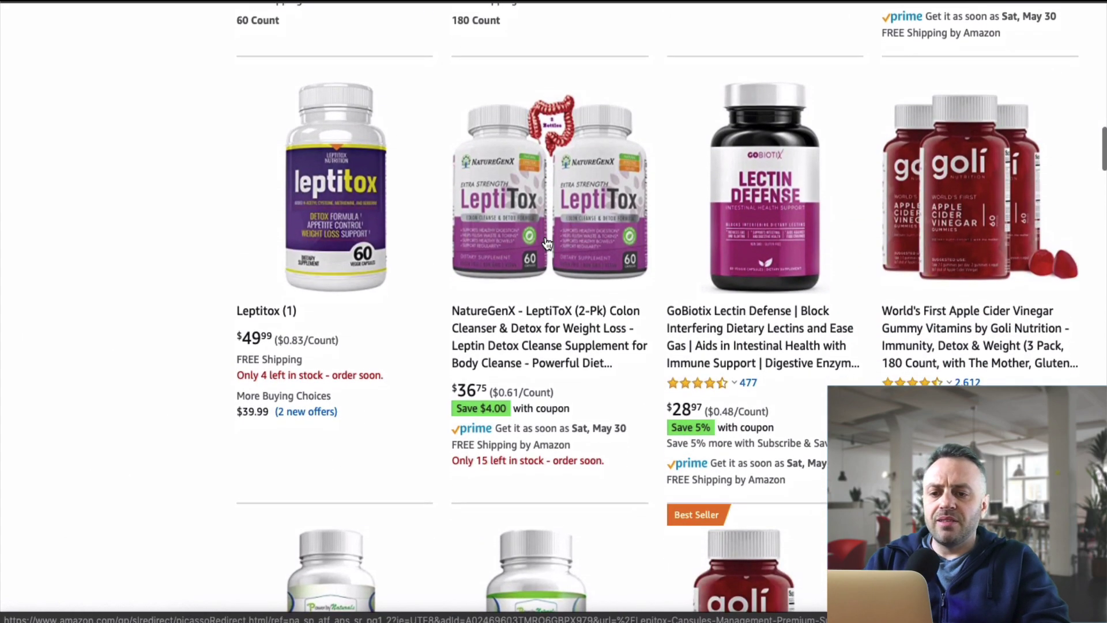
scroll(546, 243, down, 10)
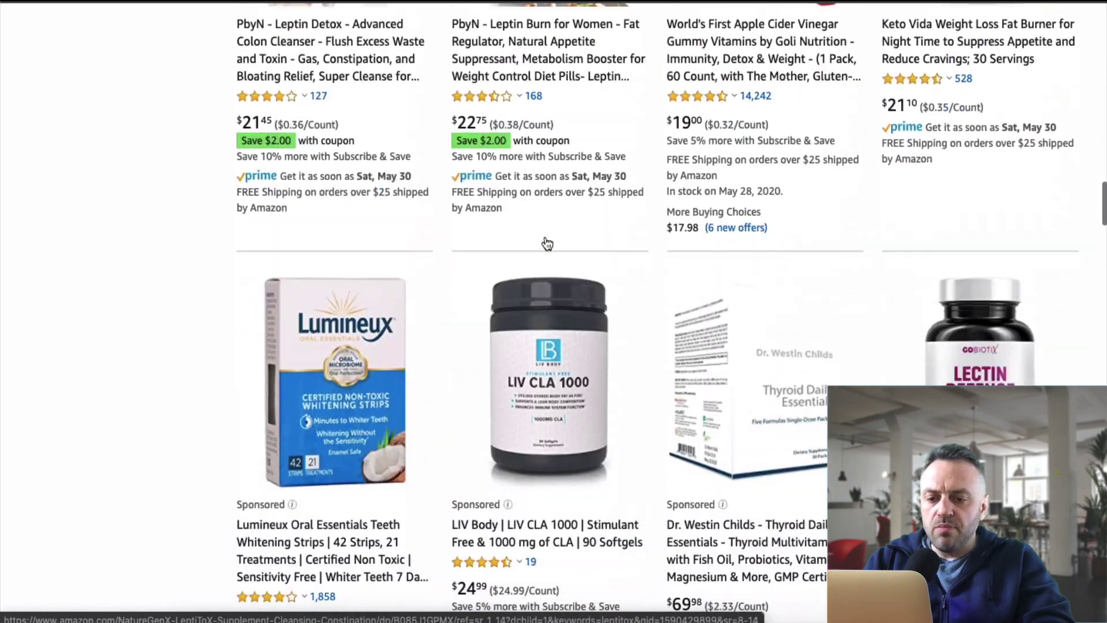
scroll(547, 242, up, 20)
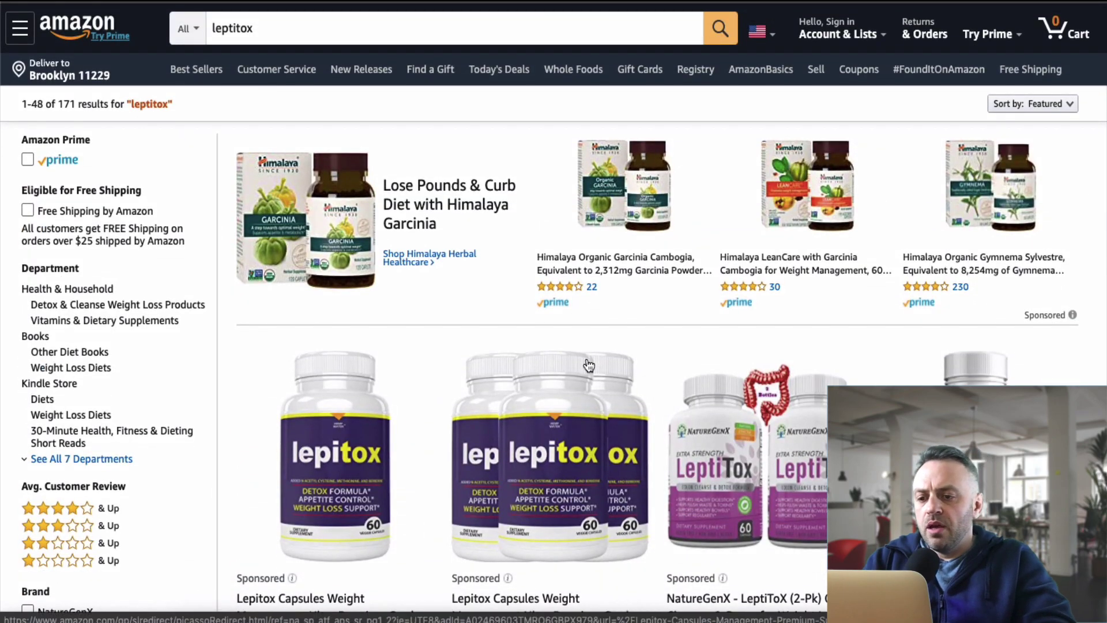
- Compare the bottle designs, prices and customer ratings of the Leptitox and Lepitox products among the Amazon results
scroll(586, 365, down, 20)
scroll(578, 423, up, 20)
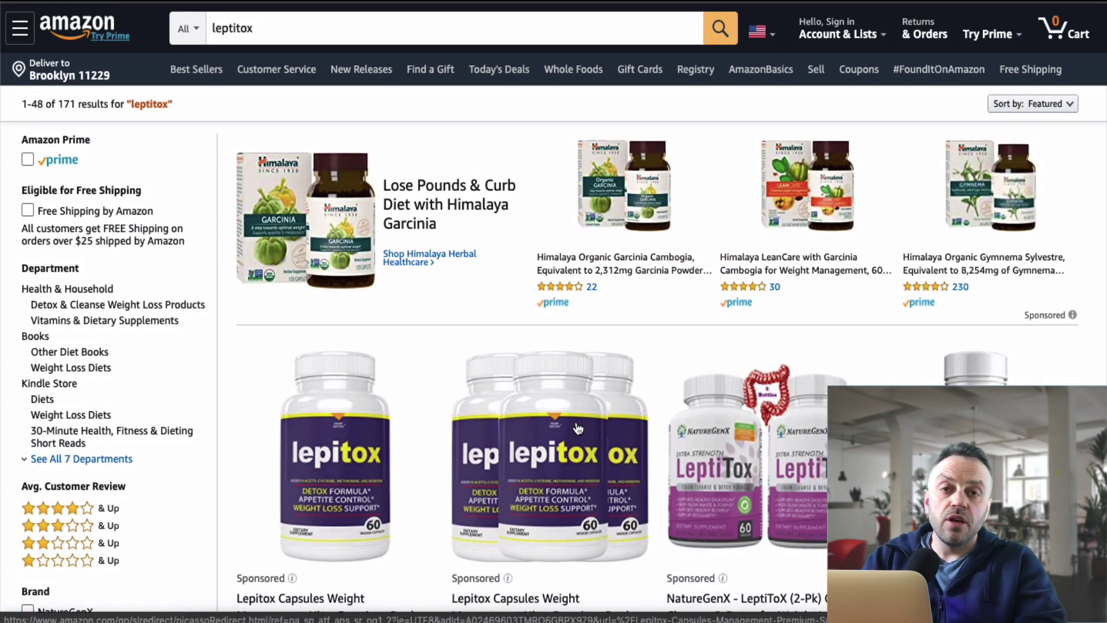
scroll(579, 428, down, 10)
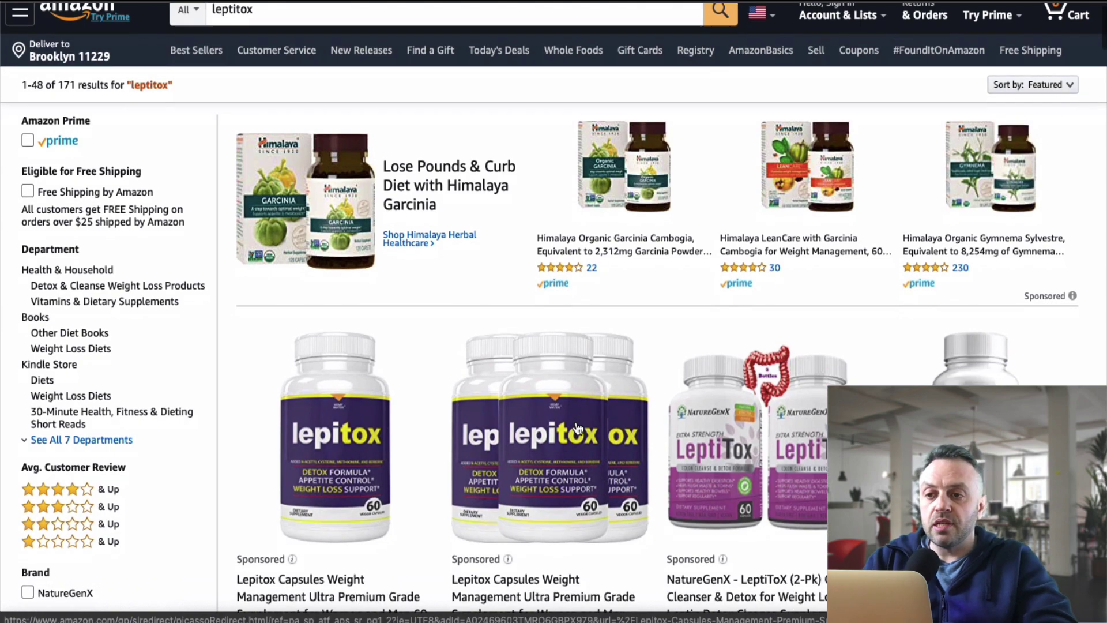
scroll(579, 428, up, 3)
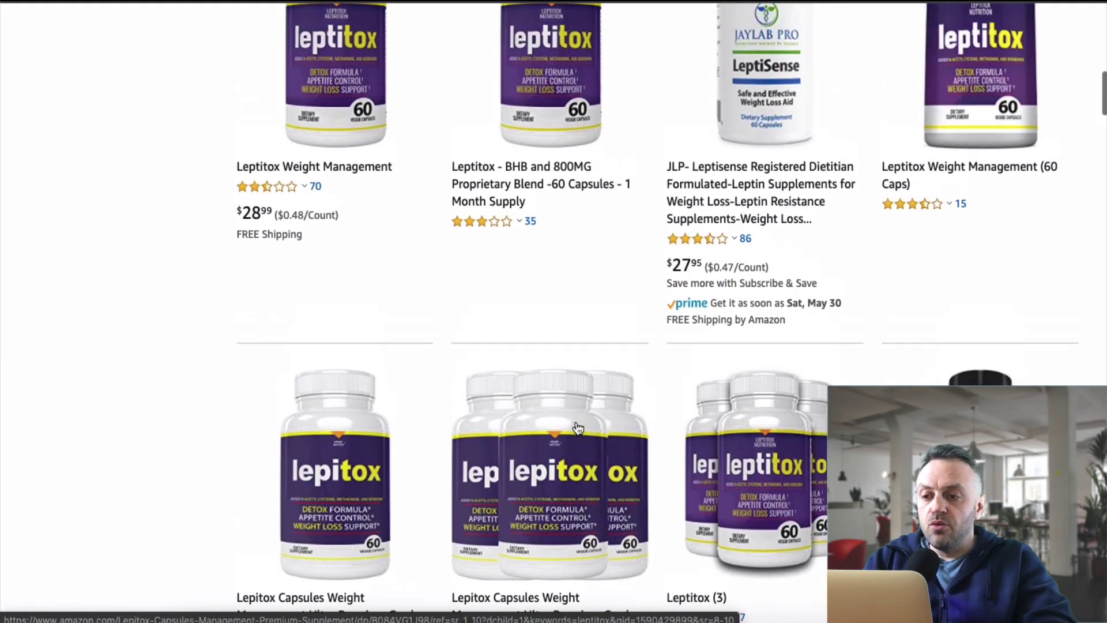
scroll(584, 287, up, 8)
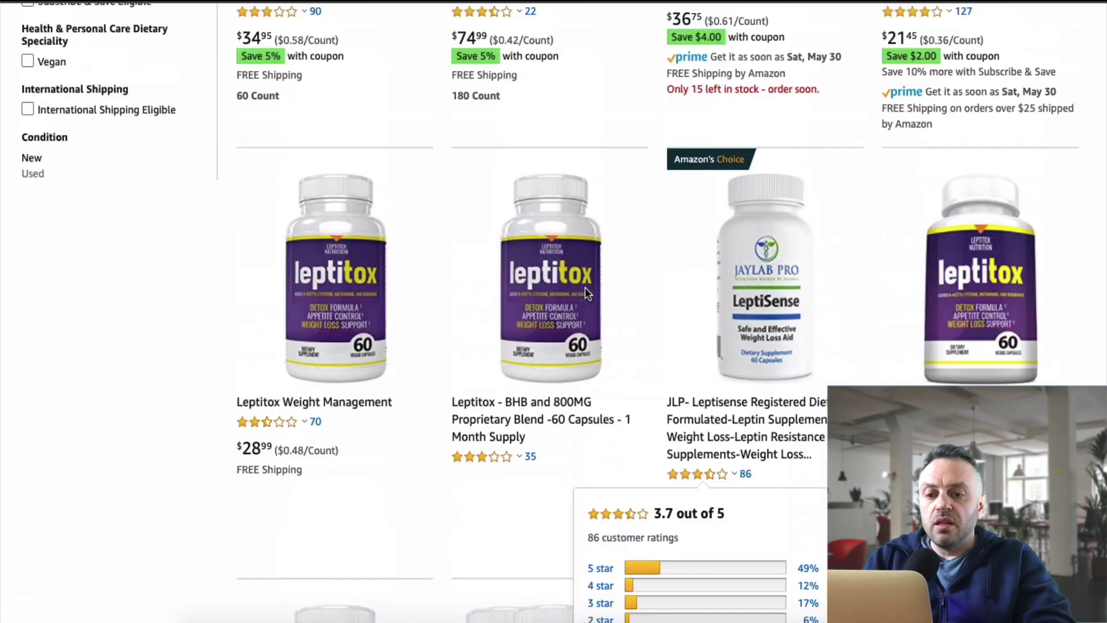
scroll(532, 314, down, 1)
scroll(532, 314, down, 3)
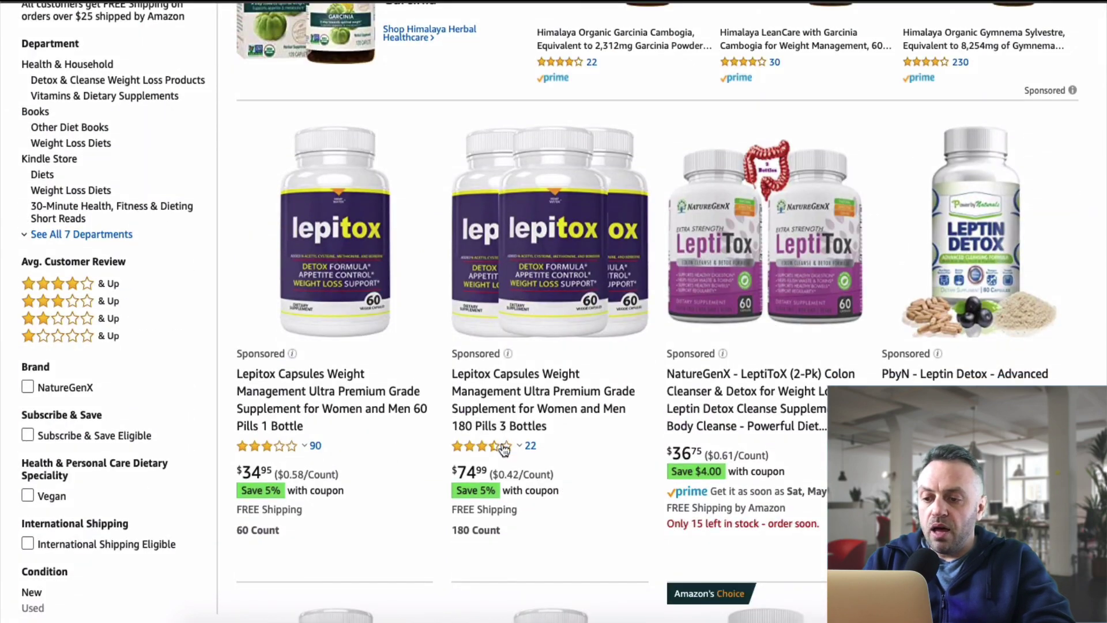
- Compare the ratings and prices of the competing supplements on Amazon, and switch to the "Clickbank With Google Display Ads" diagram
scroll(581, 458, down, 10)
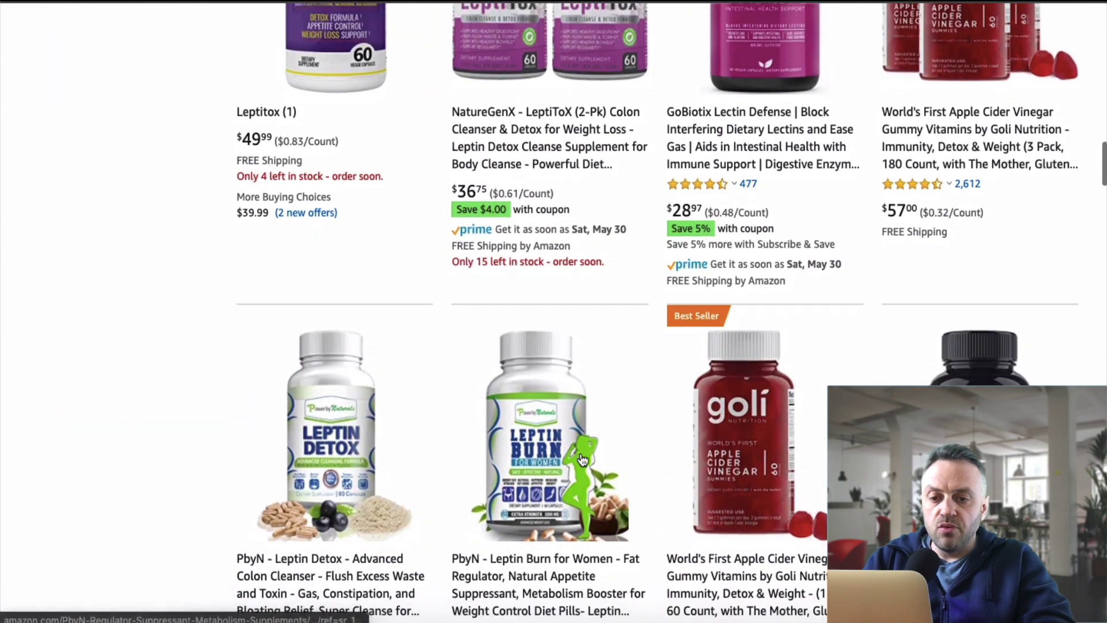
scroll(621, 342, up, 3)
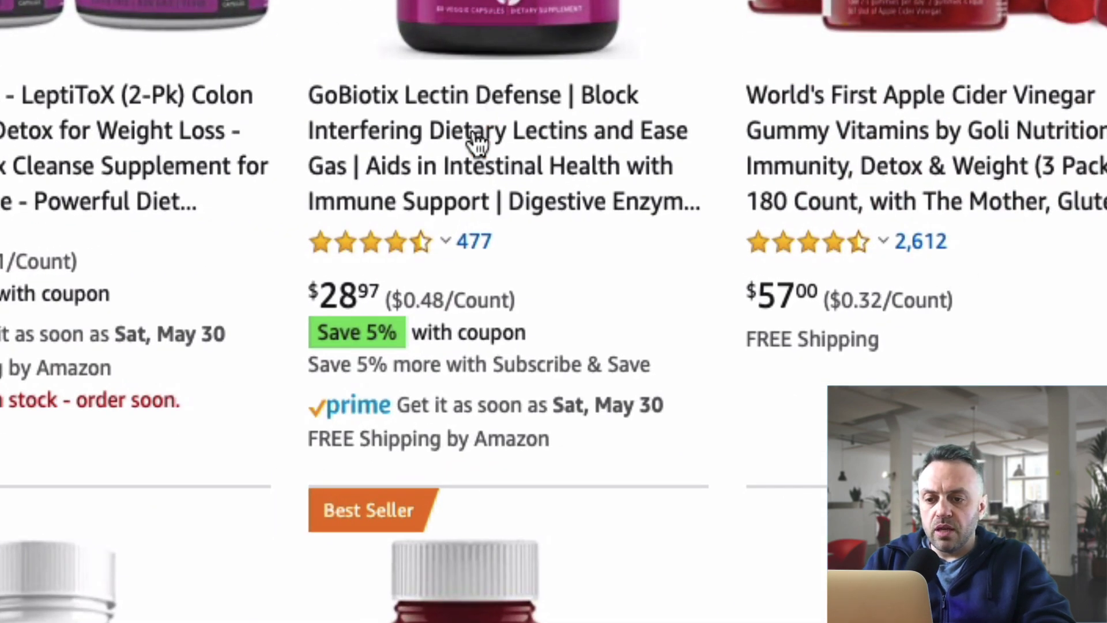
mouse_move(485, 241)
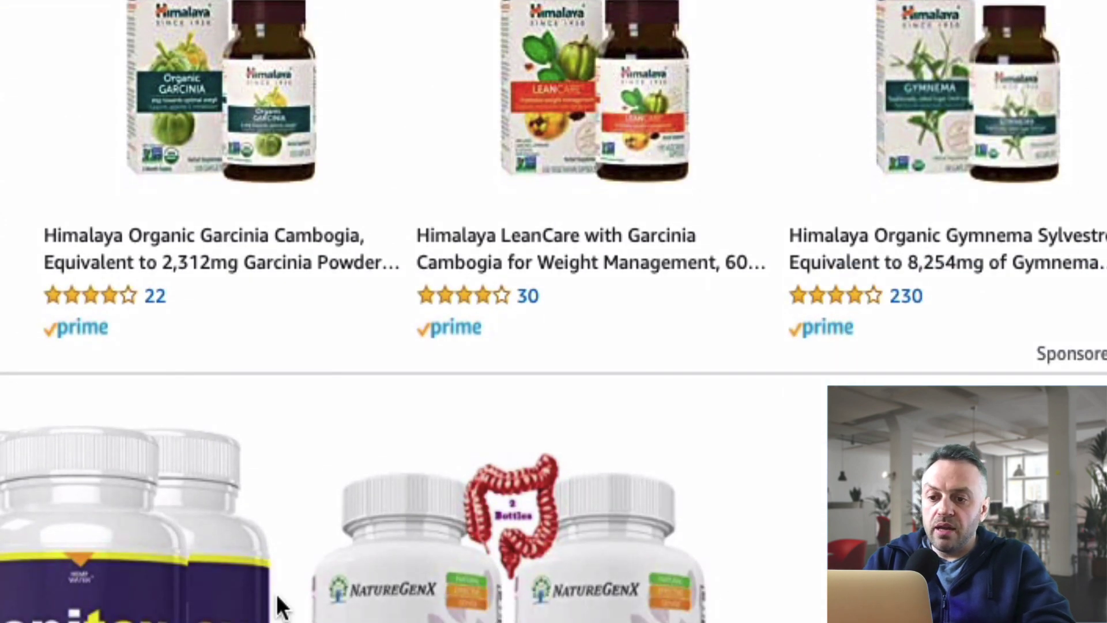
scroll(279, 598, down, 15)
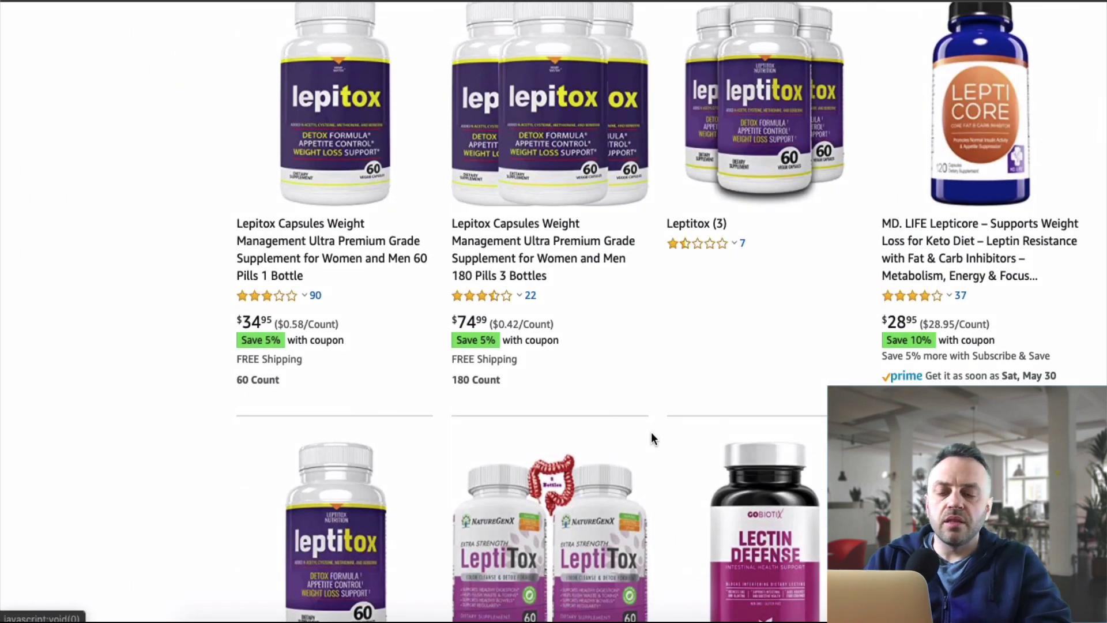
scroll(651, 438, down, 8)
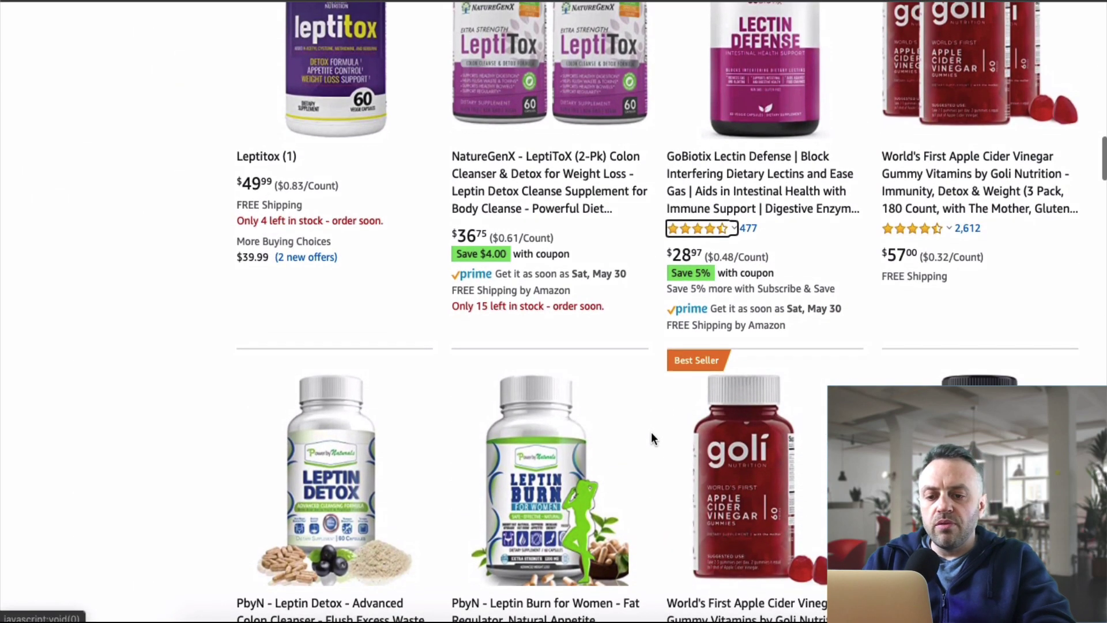
scroll(652, 433, down, 7)
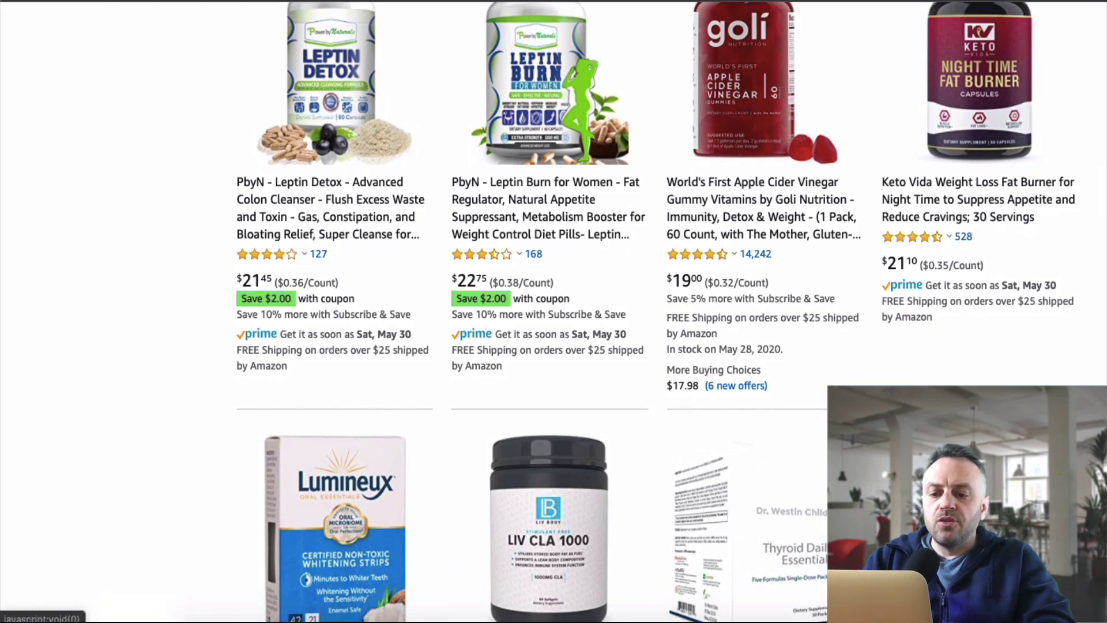
click(569, 620)
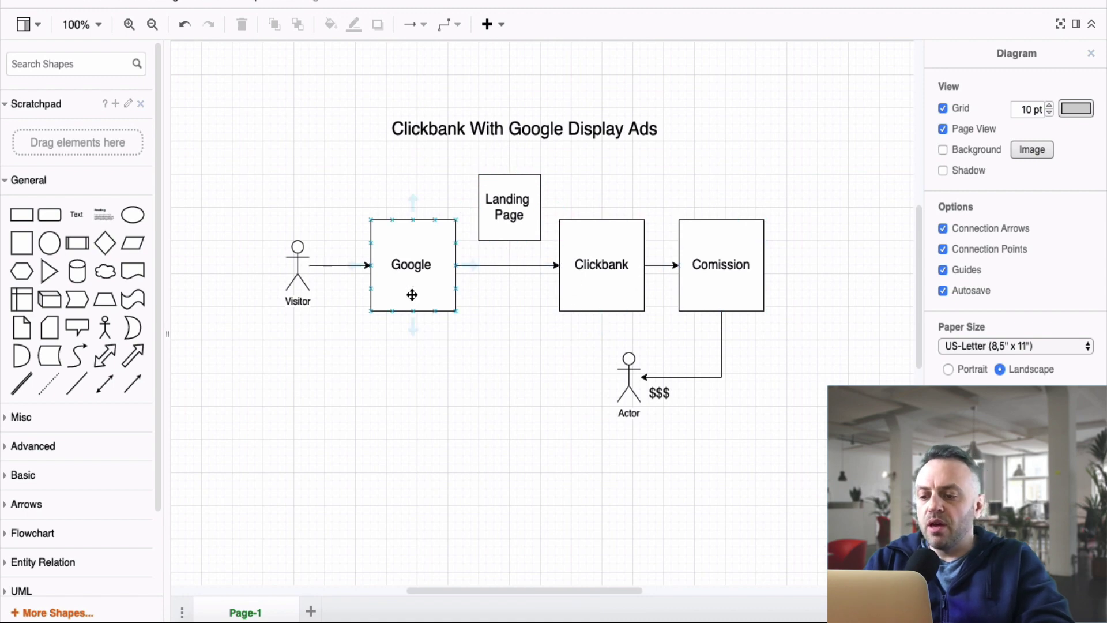
- Switch to Google Ads and start a new campaign with the Website traffic goal, Display type and Standard display campaign subtype
click(281, 618)
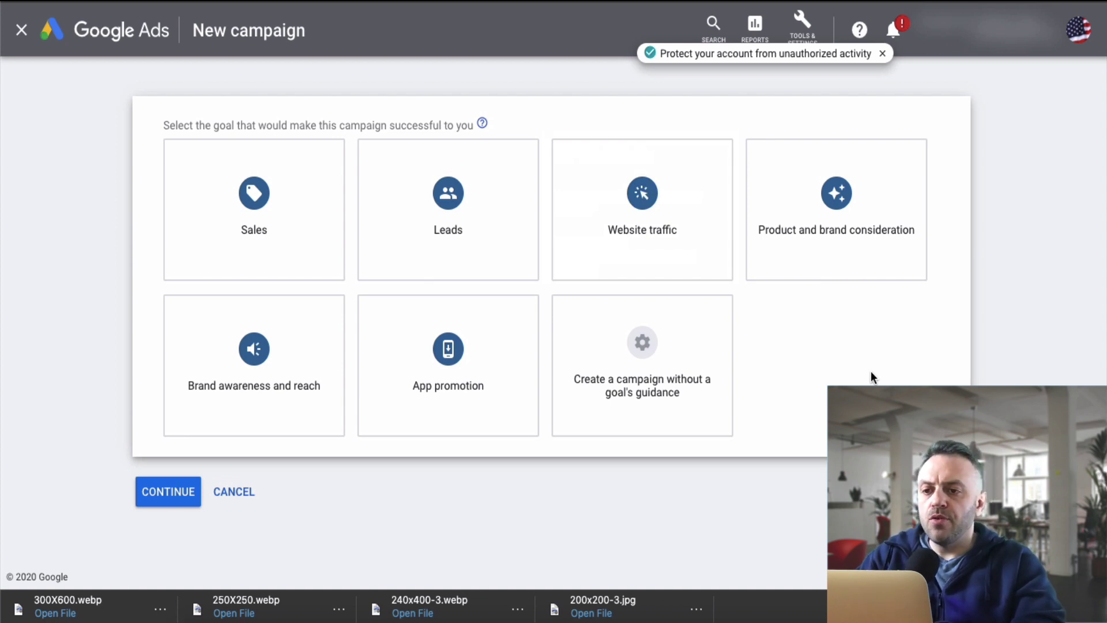
click(883, 55)
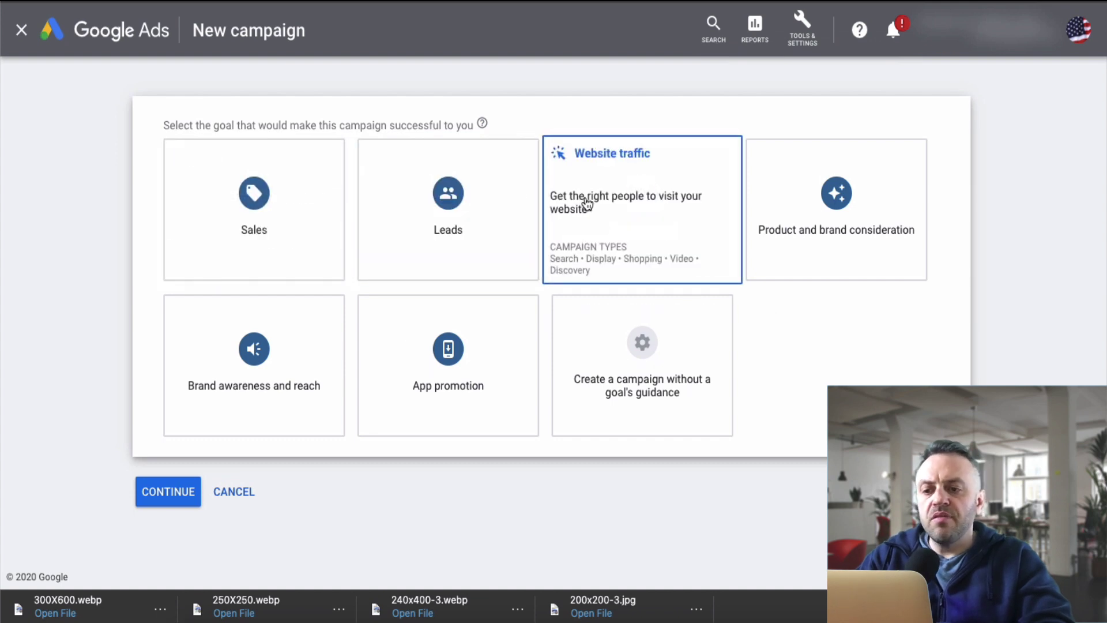
click(648, 184)
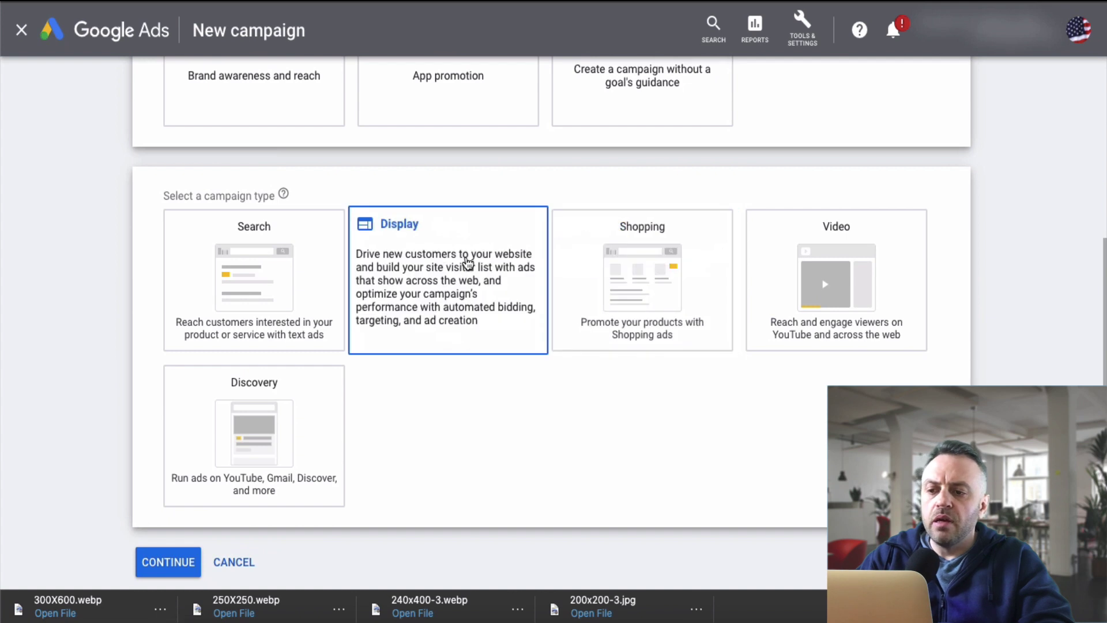
click(522, 257)
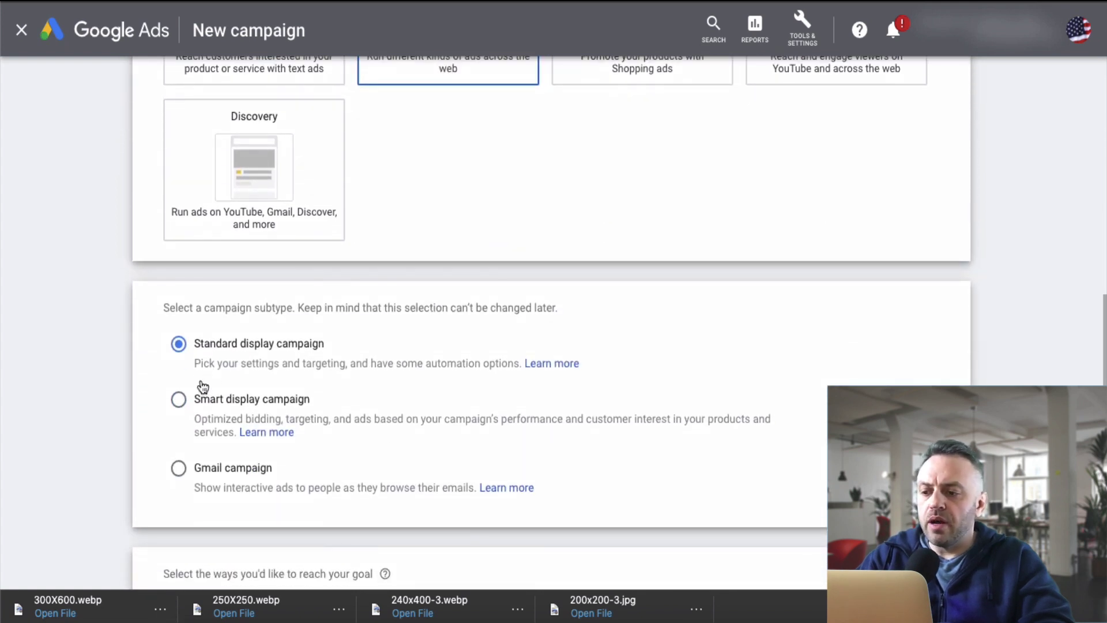
scroll(172, 387, down, 3)
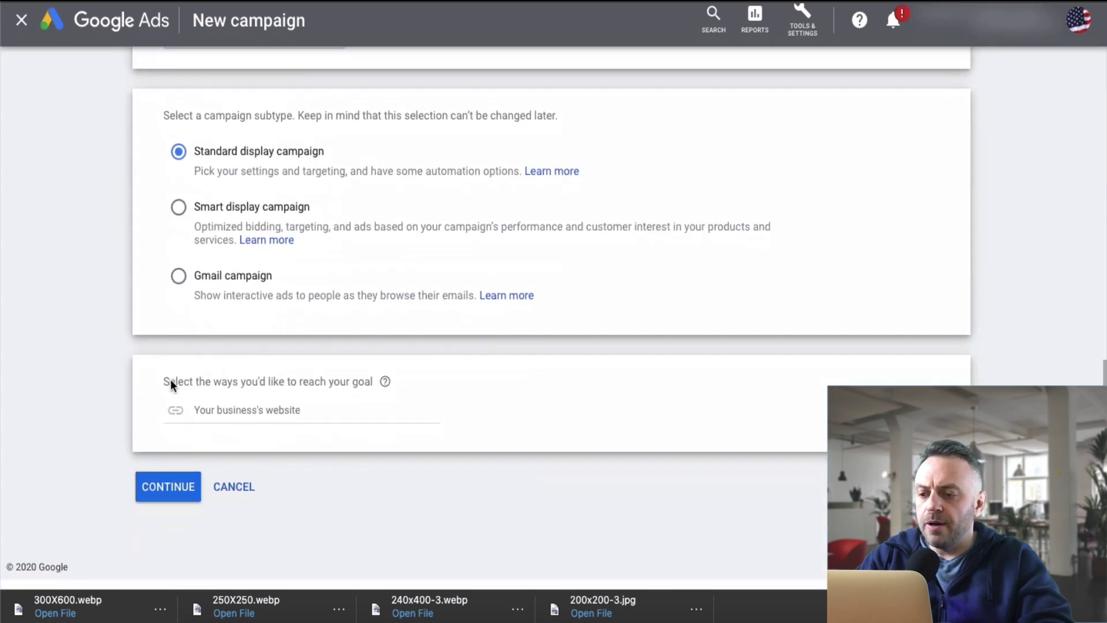
click(168, 486)
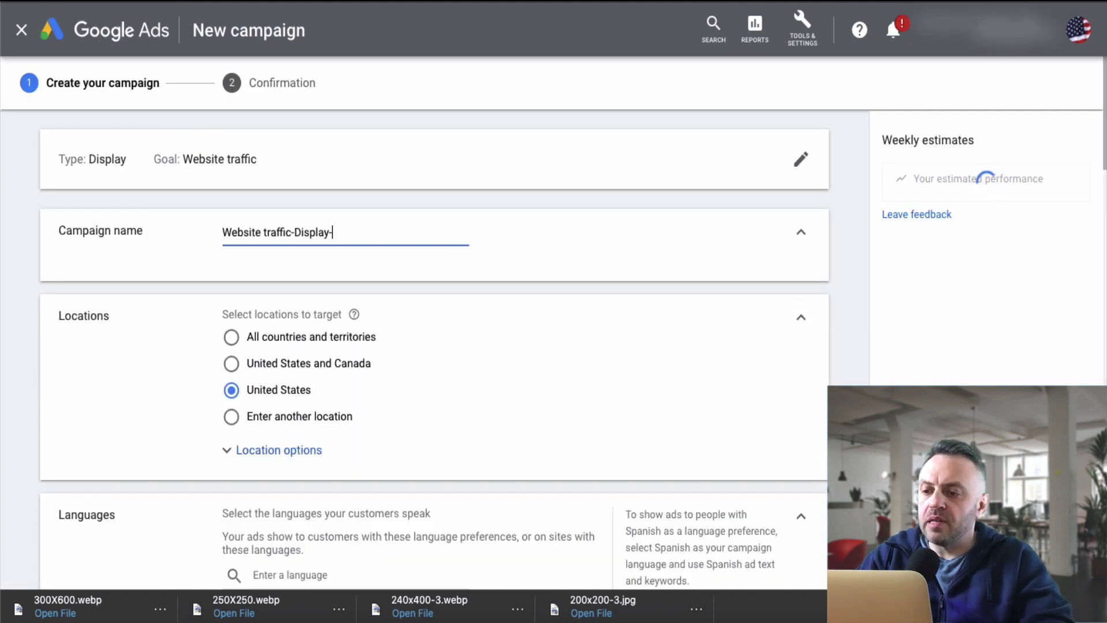
- Replace the default campaign name with L1
triple_click(351, 233)
key(BackSpace)
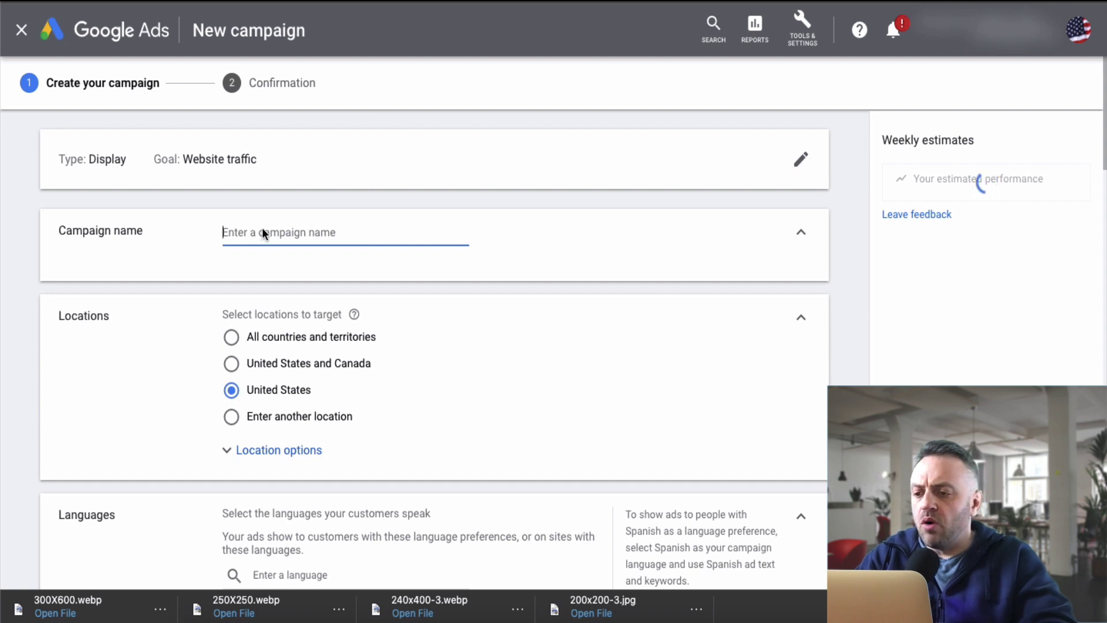
text(L1)
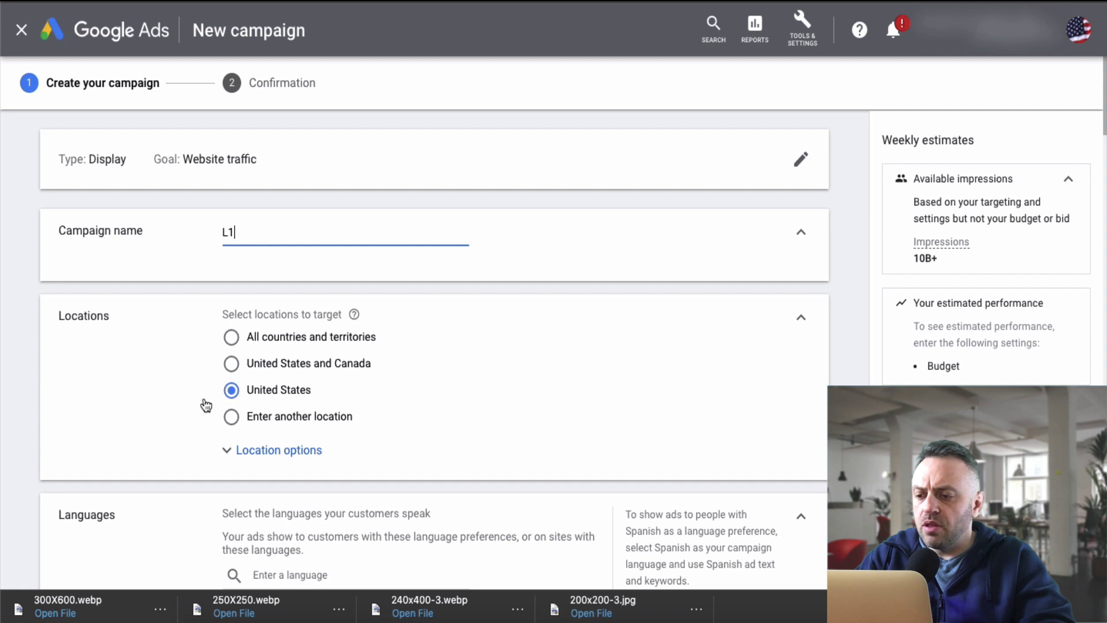
- Check the campaign's bidding focus options without changing them, and set the average daily budget to $10
scroll(178, 388, down, 4)
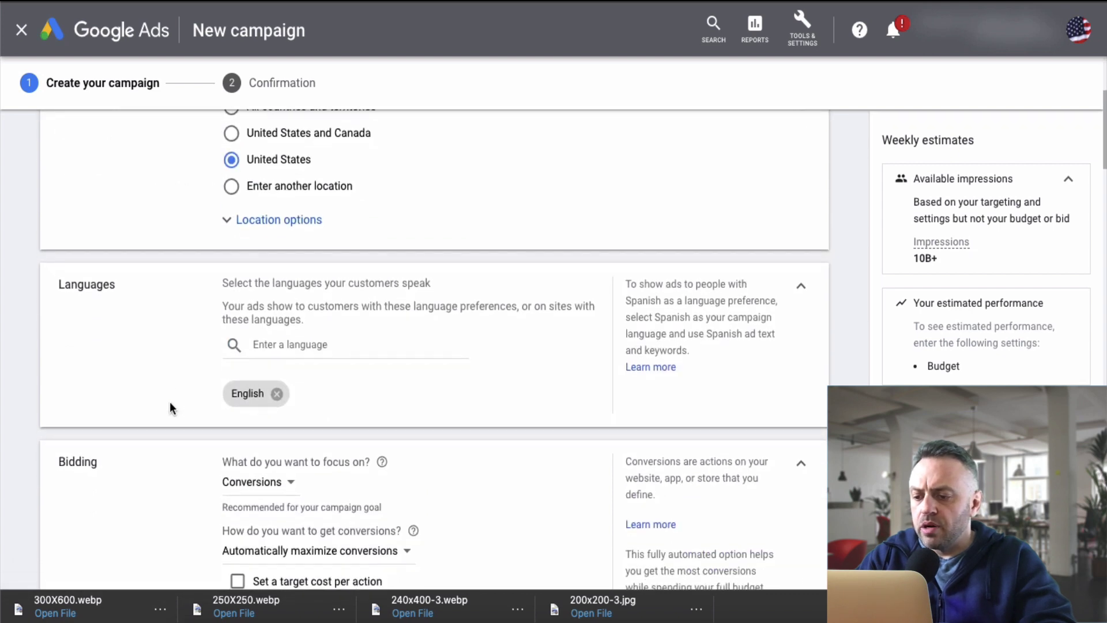
scroll(170, 408, down, 4)
click(273, 260)
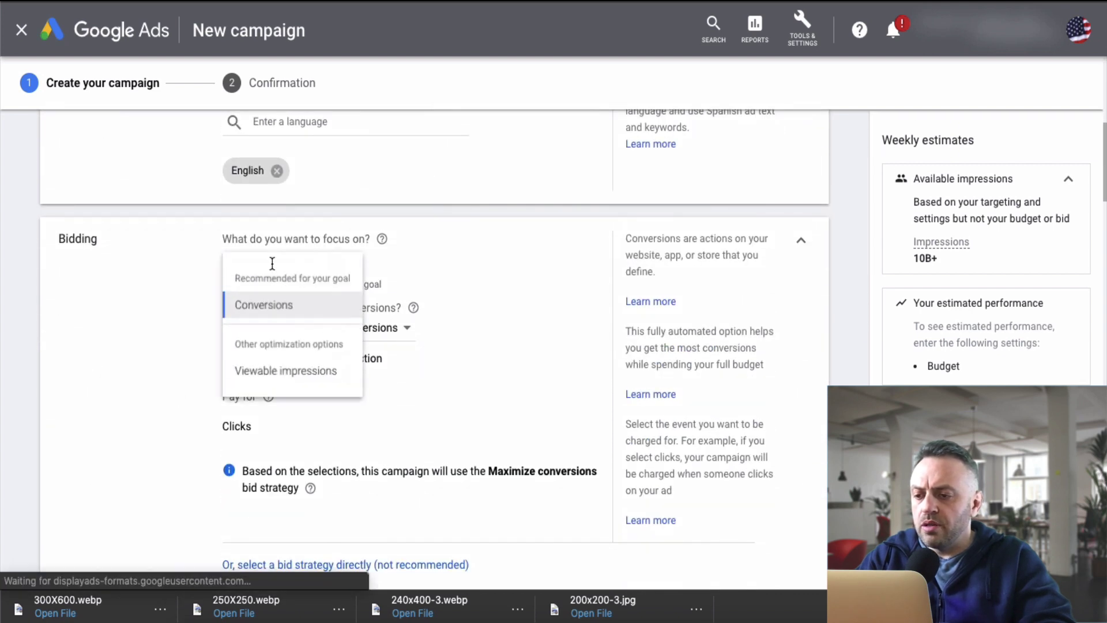
click(171, 358)
scroll(173, 357, down, 1)
scroll(173, 357, down, 6)
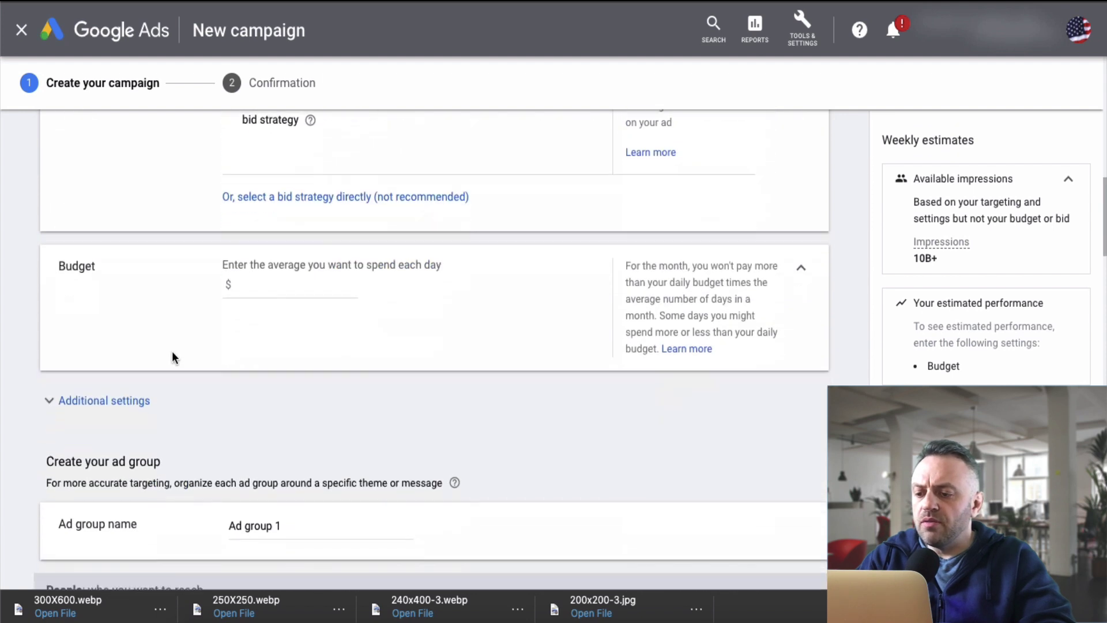
click(300, 243)
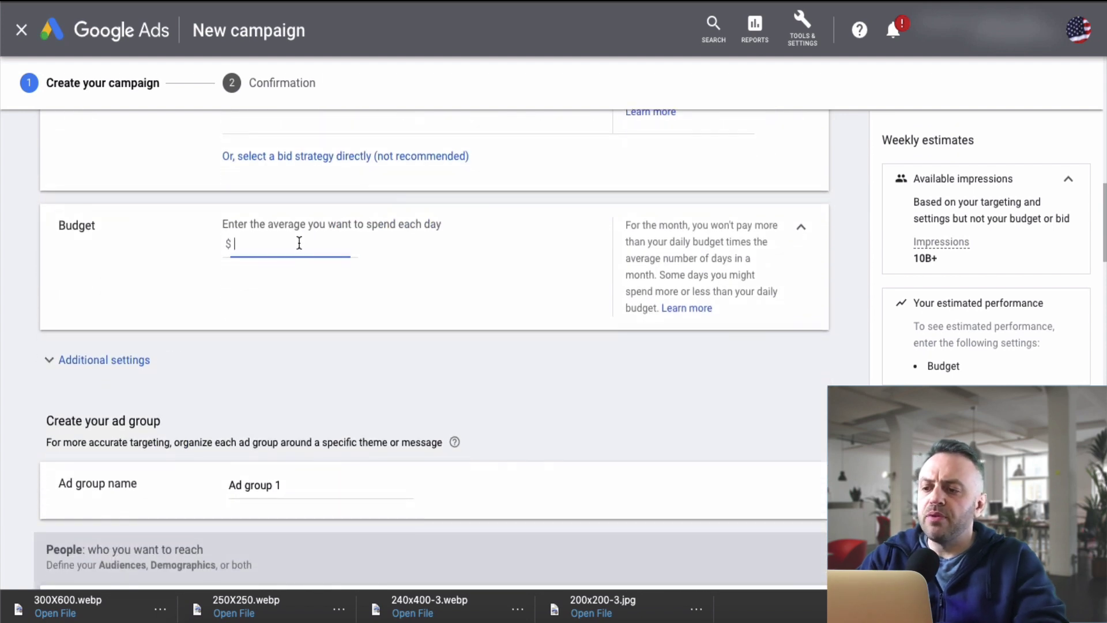
text(10)
click(349, 364)
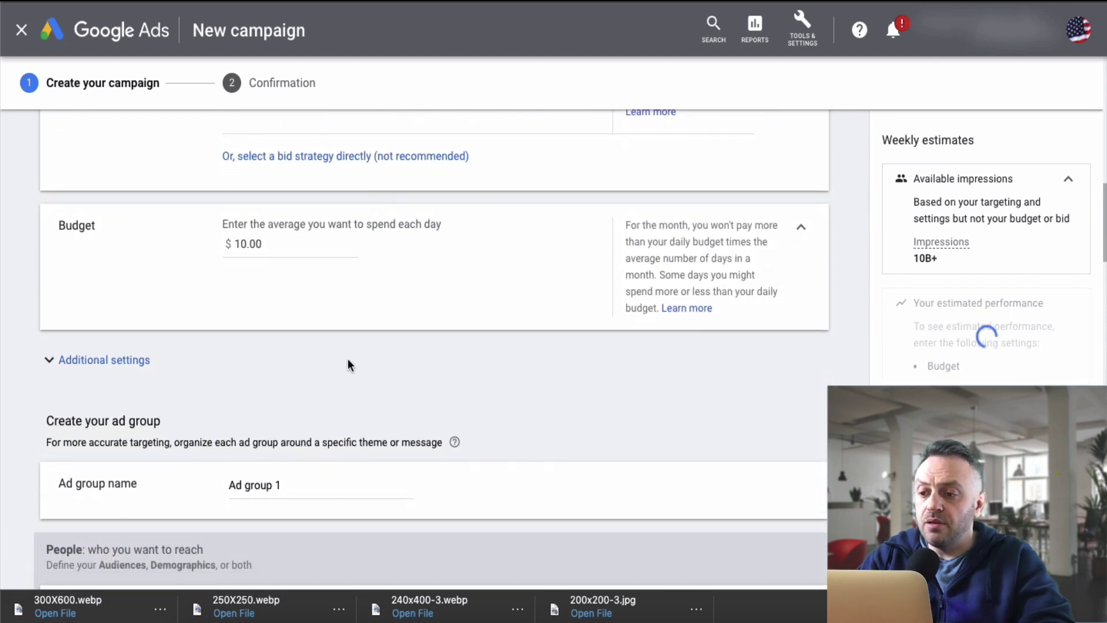
- Replace the default ad group name with AG1
click(315, 483)
key(ctrl+a)
key(BackSpace)
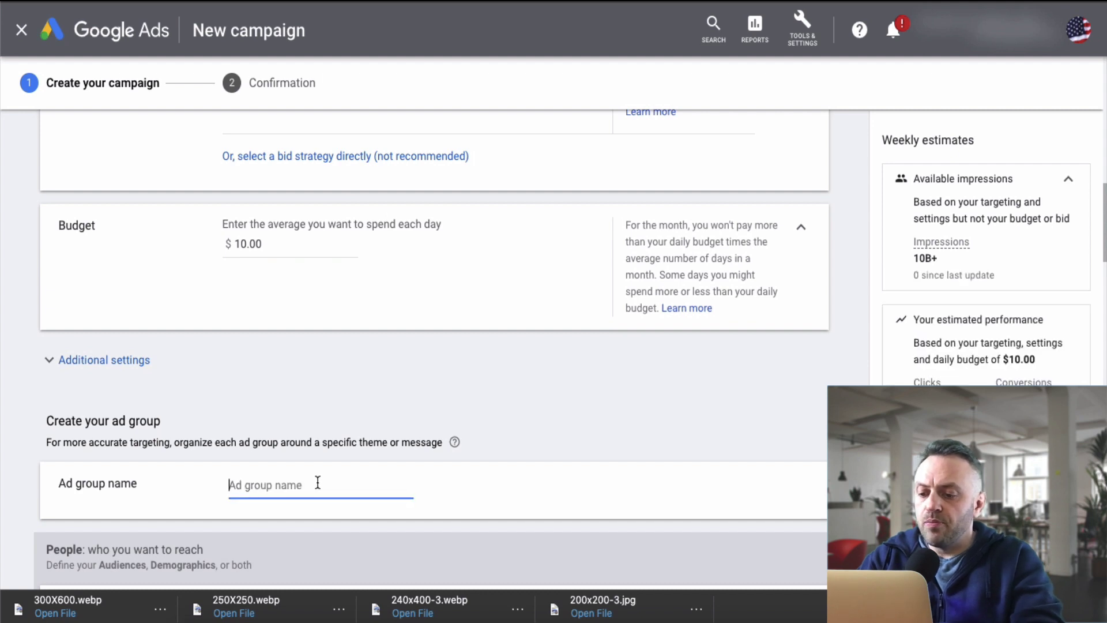
text(AG1)
- Look over the ad group's audiences, demographics, content targeting, targeting expansion and ad creation sections
scroll(331, 398, down, 6)
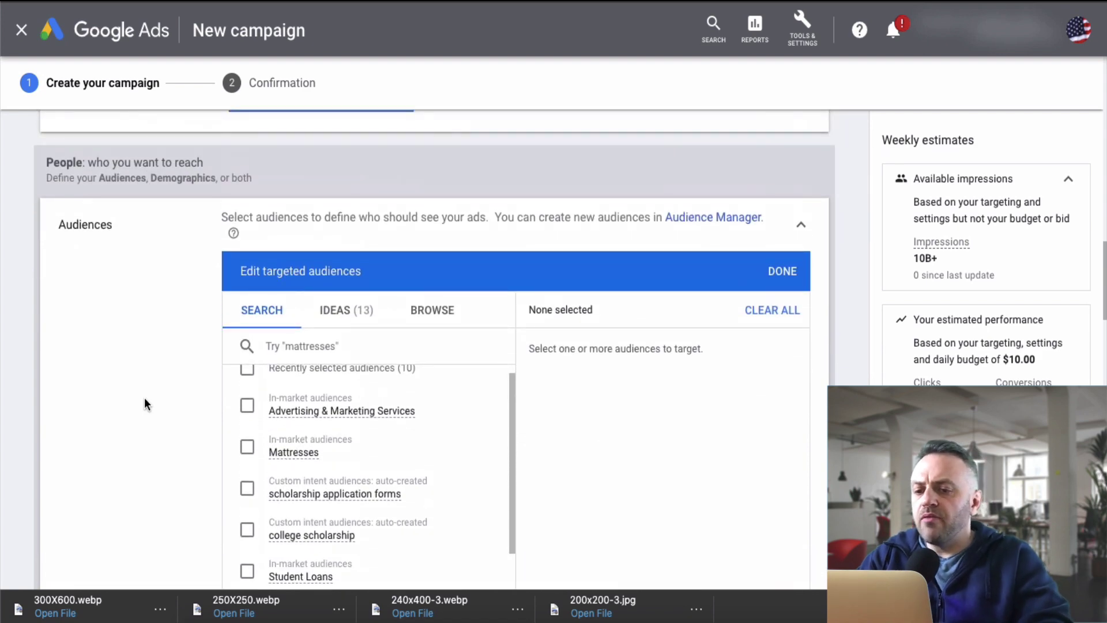
scroll(132, 385, down, 5)
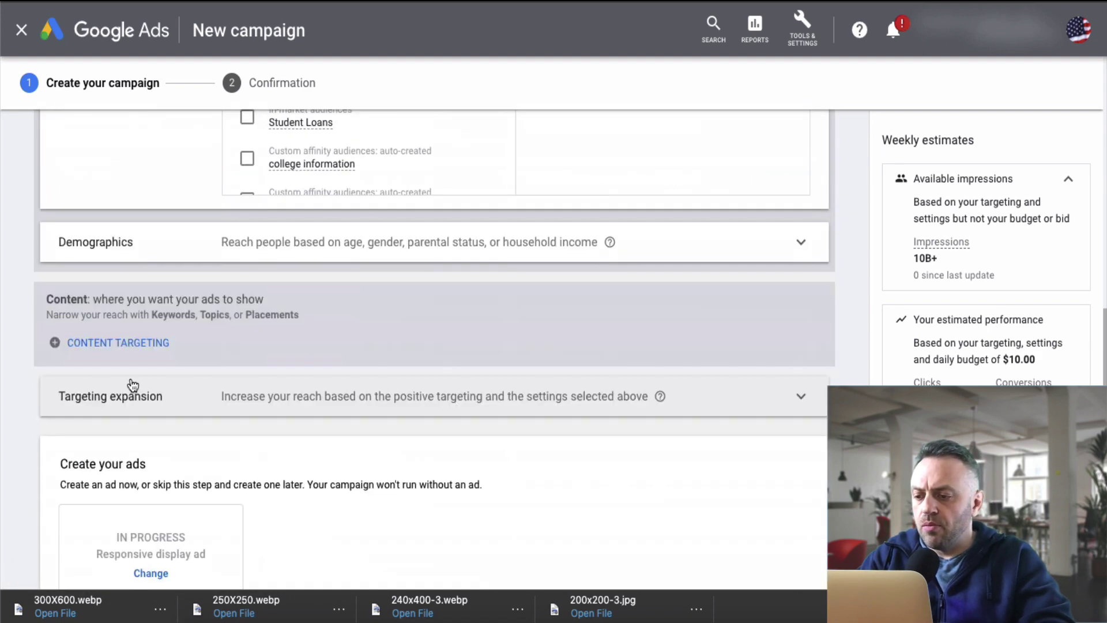
scroll(133, 385, down, 1)
scroll(148, 309, up, 8)
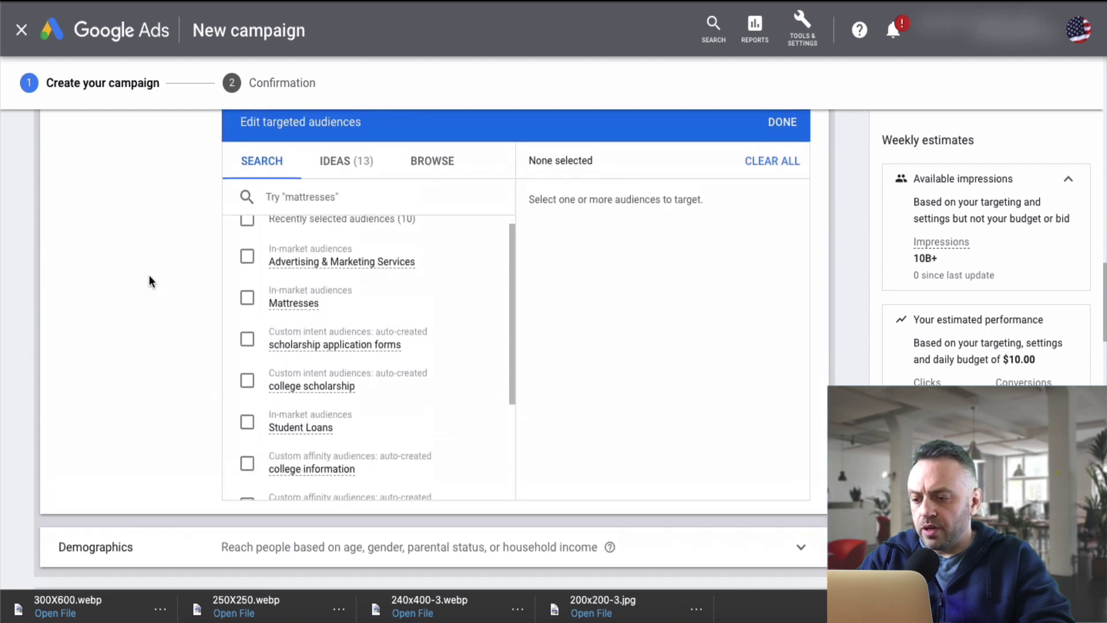
scroll(144, 322, down, 5)
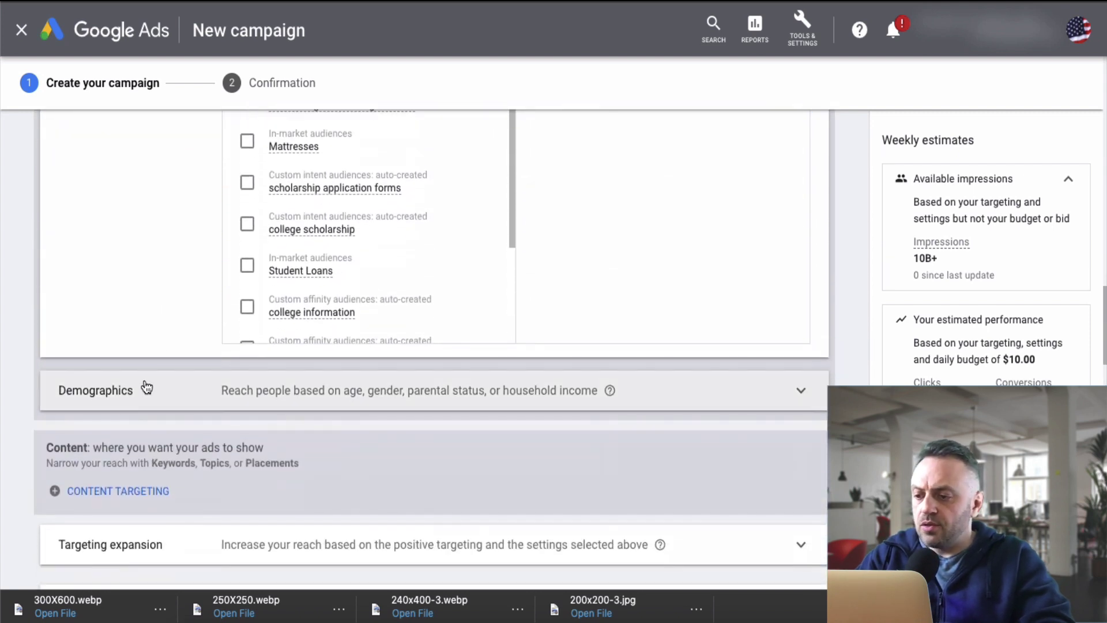
scroll(148, 391, down, 3)
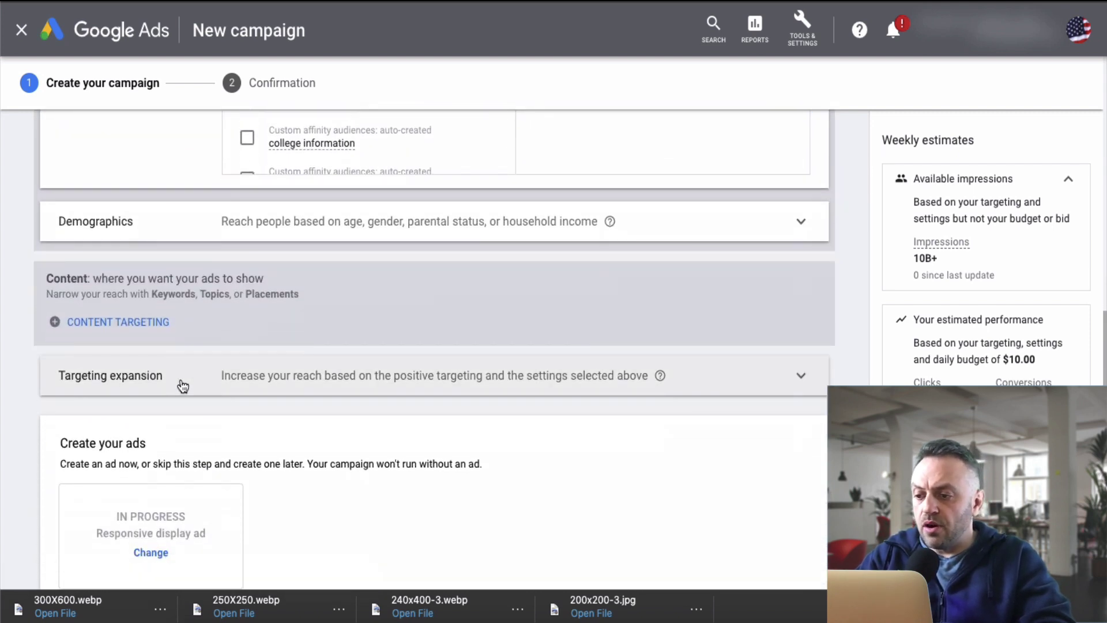
scroll(173, 380, down, 1)
scroll(181, 383, down, 3)
scroll(181, 385, up, 2)
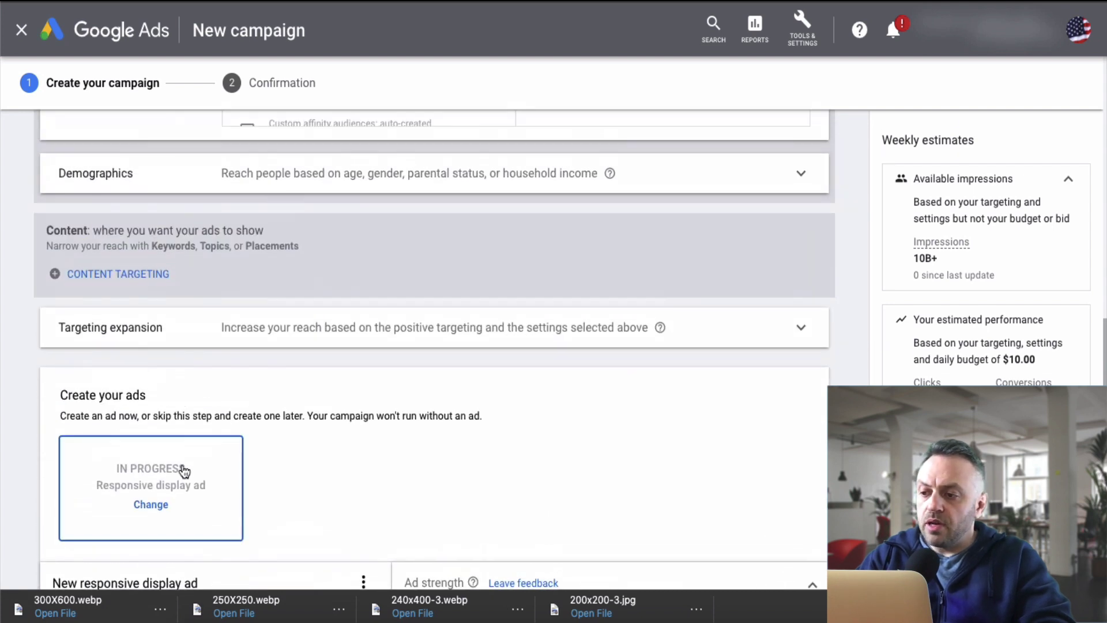
scroll(188, 212, up, 1)
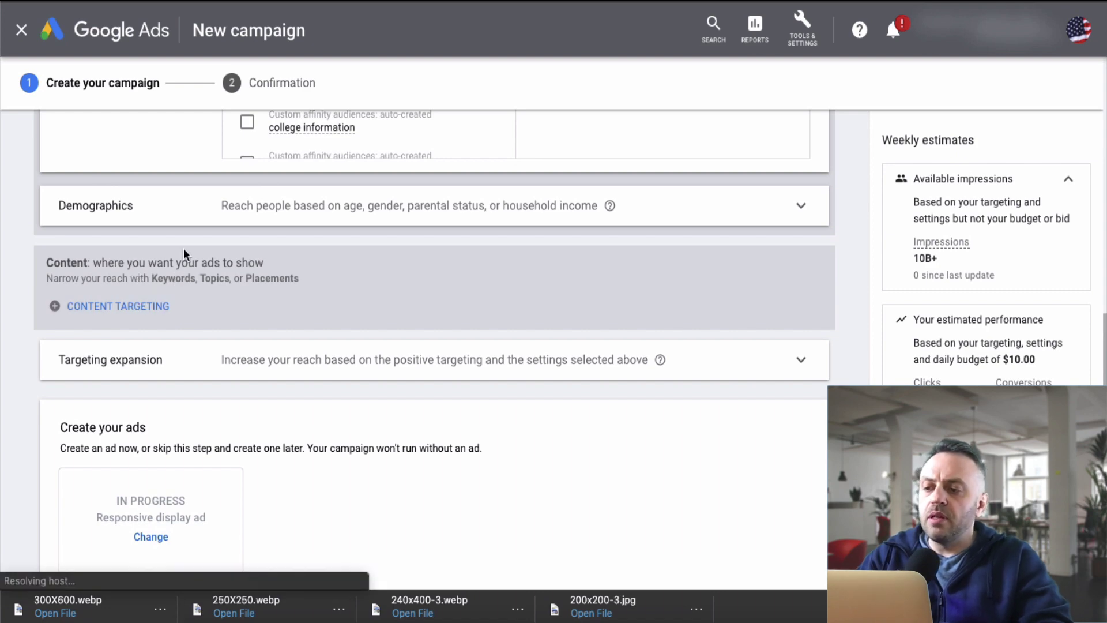
scroll(183, 248, up, 10)
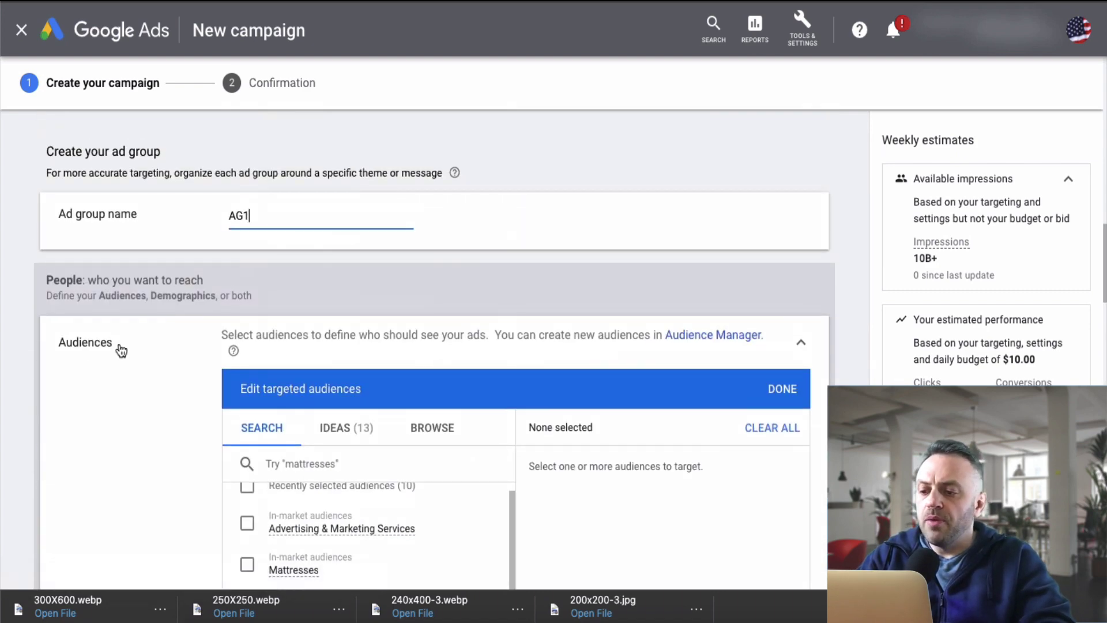
scroll(163, 371, down, 6)
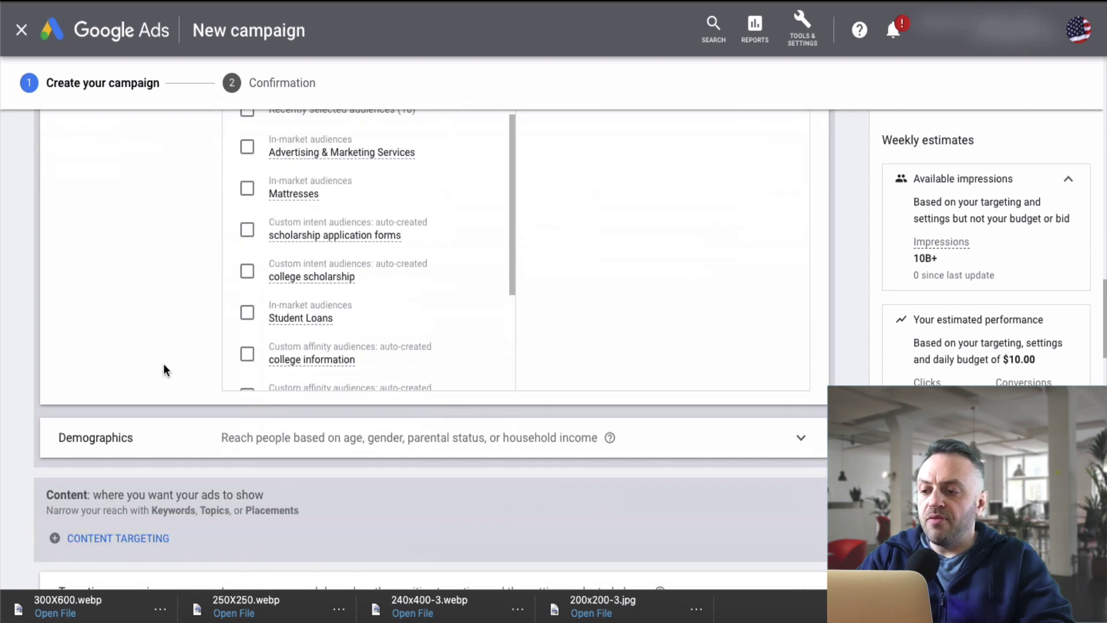
scroll(164, 370, up, 5)
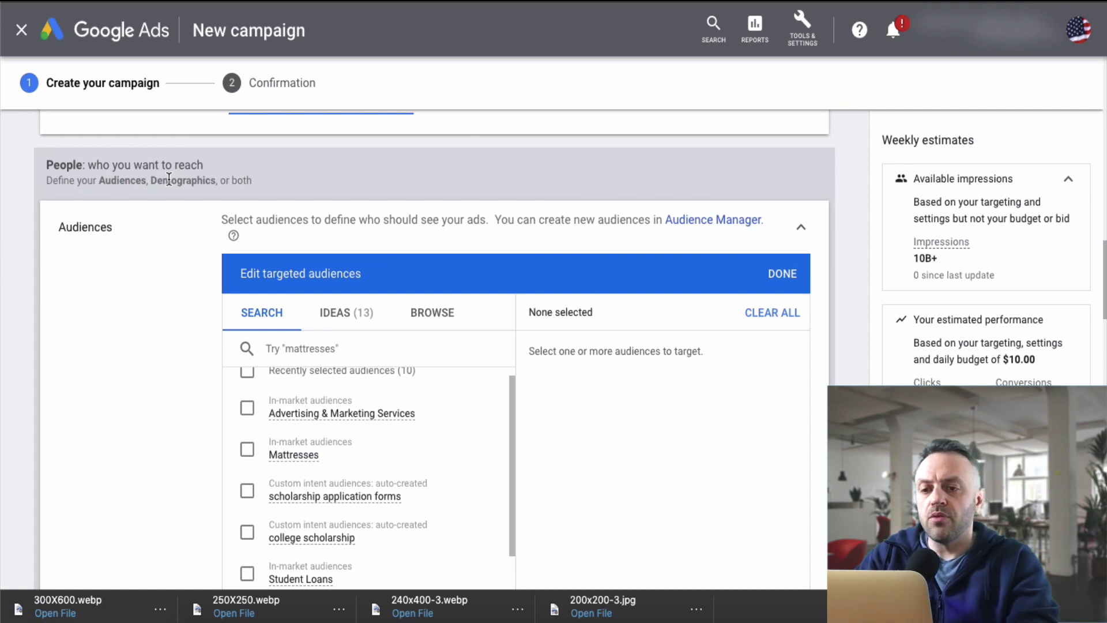
scroll(154, 354, down, 3)
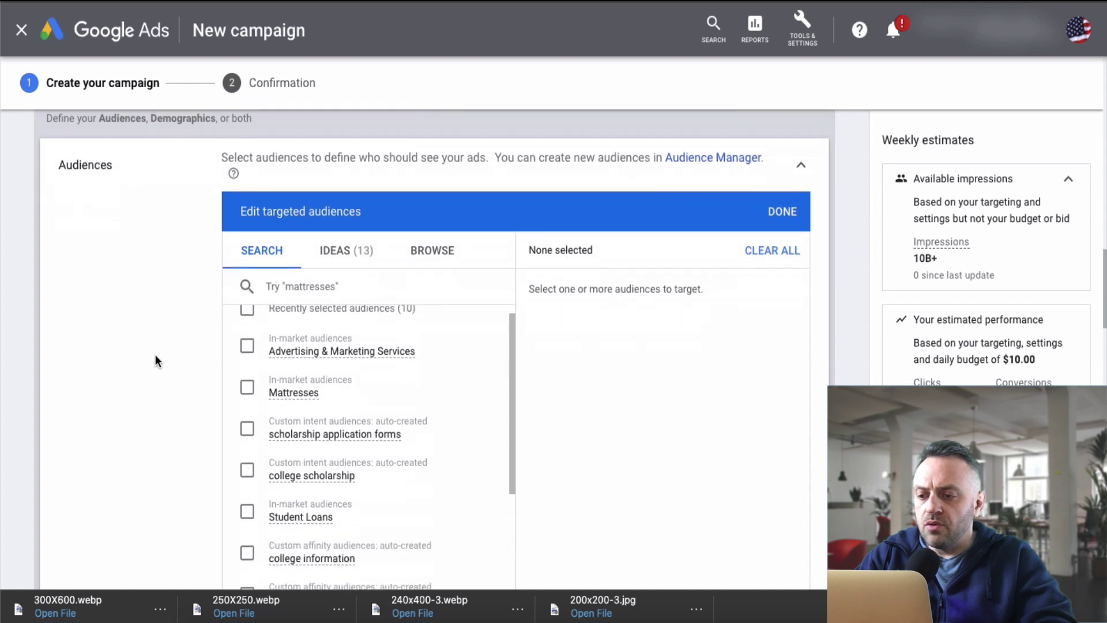
scroll(175, 286, up, 1)
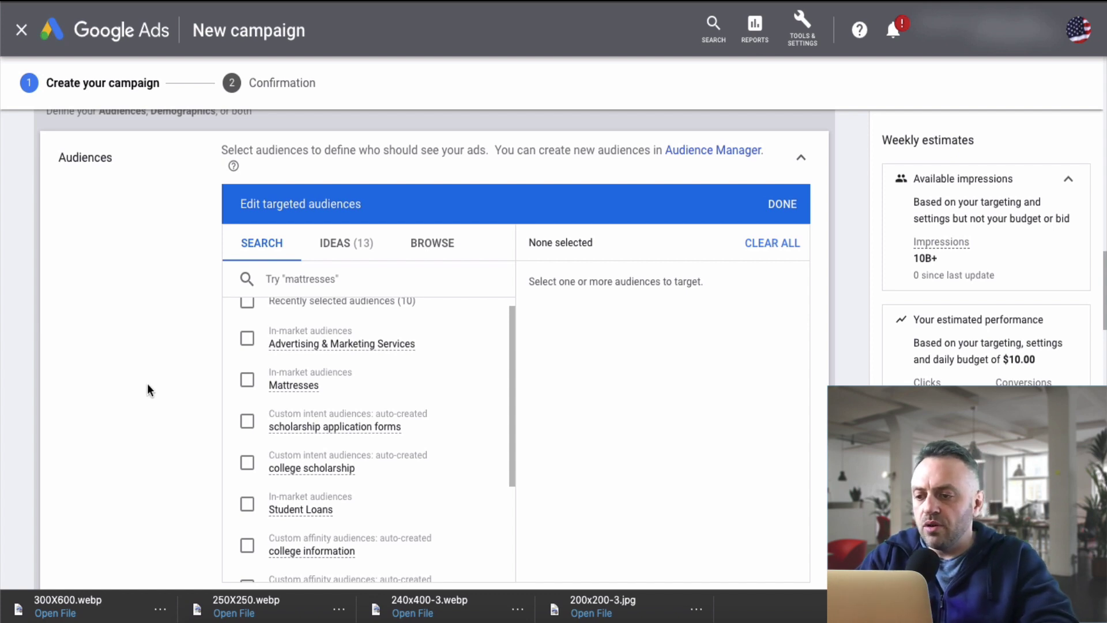
- Search the targeted audiences for "weight loss" and "weight", check the matching audience's details, and clear the search
scroll(149, 388, down, 2)
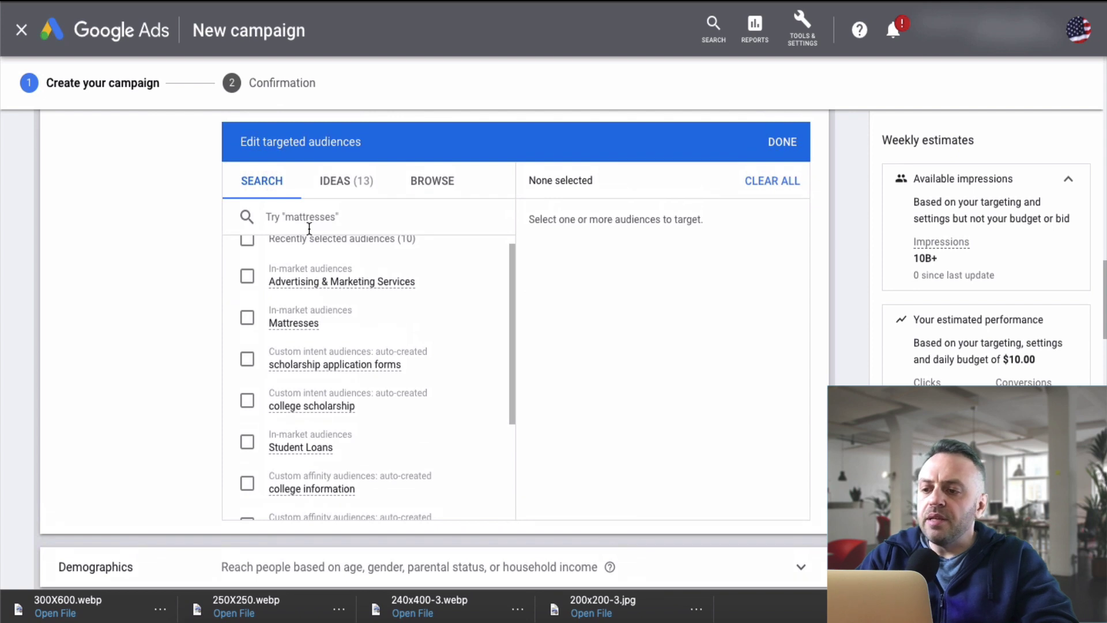
click(346, 216)
text(we)
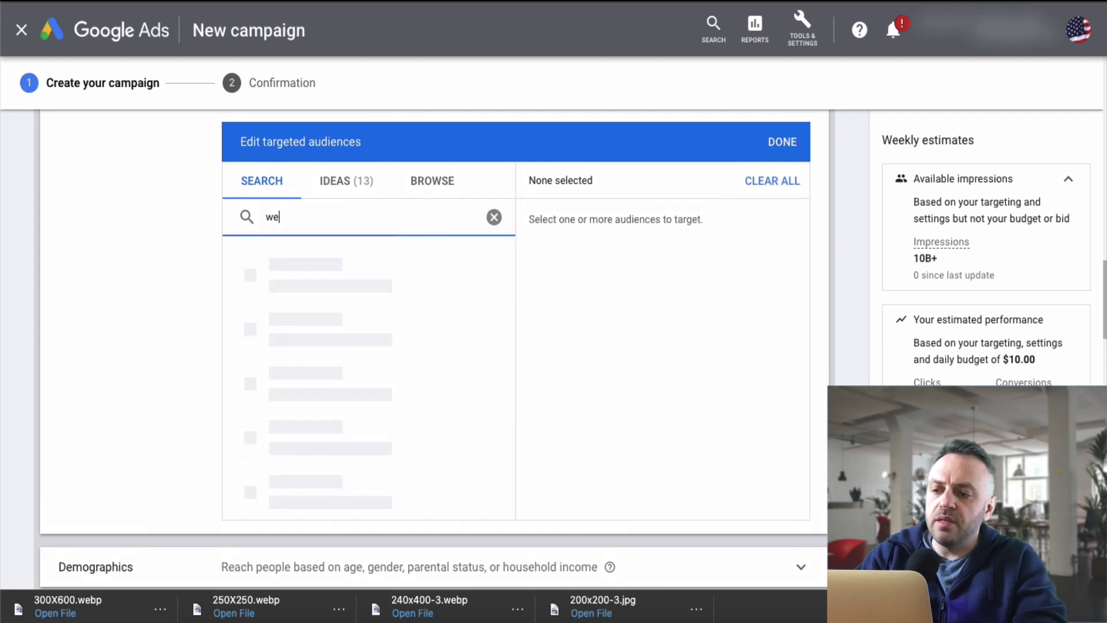
text(ight loss)
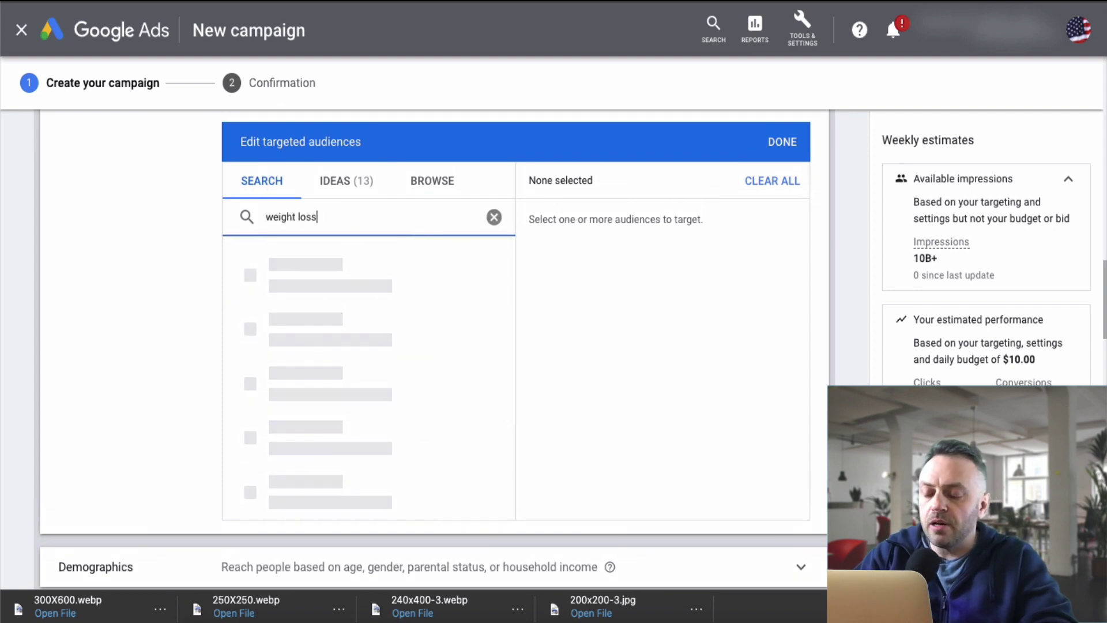
click(374, 184)
click(262, 180)
key(BackSpace)
key(BackSpace)
key(BackSpace)
key(BackSpace)
key(BackSpace)
mouse_move(352, 321)
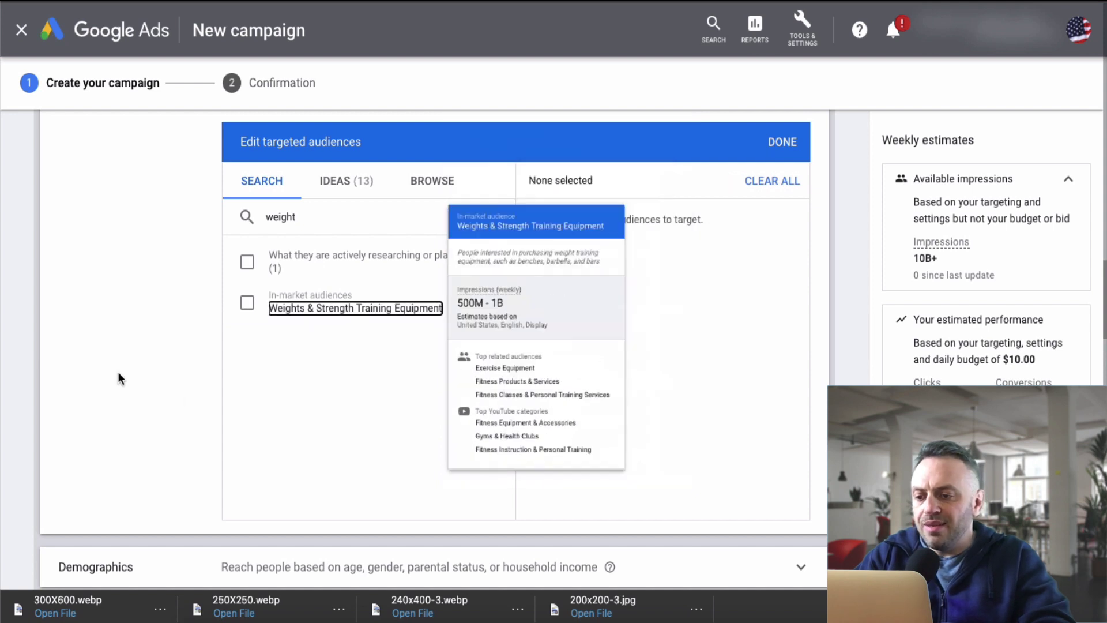
click(494, 218)
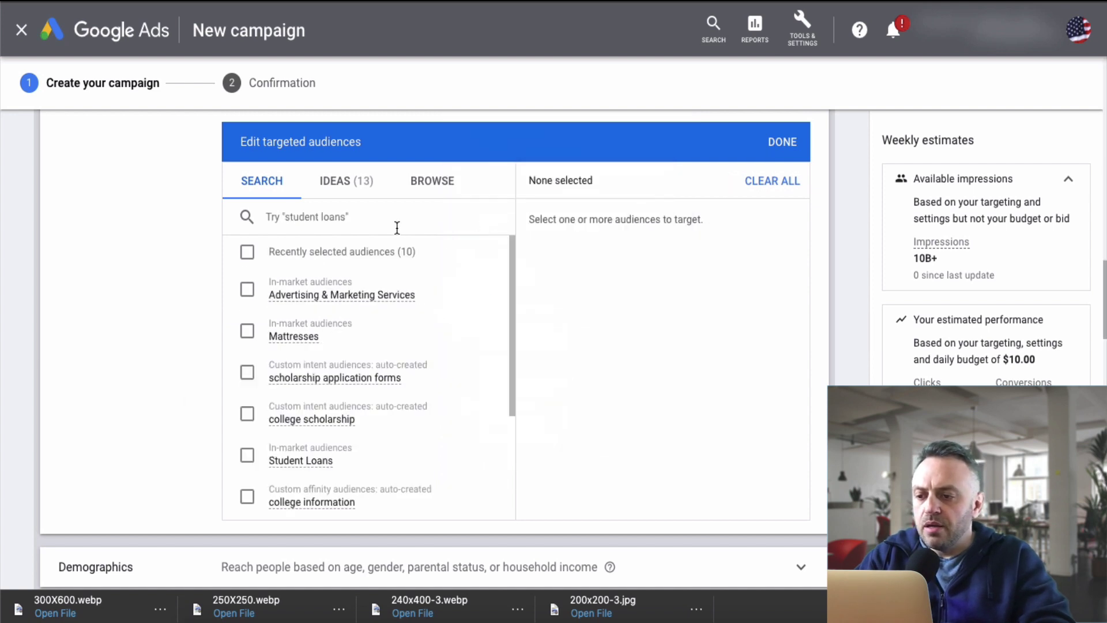
- Exclude the 18 - 24 and 25 - 34 age groups from the ad group's targeted demographics
scroll(153, 356, down, 4)
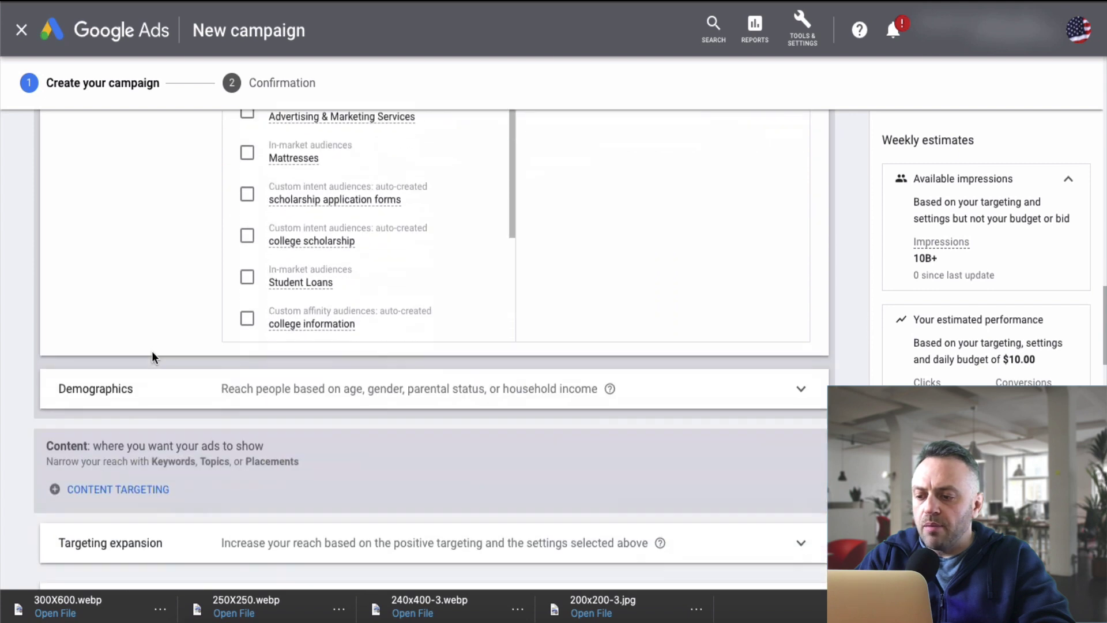
click(756, 361)
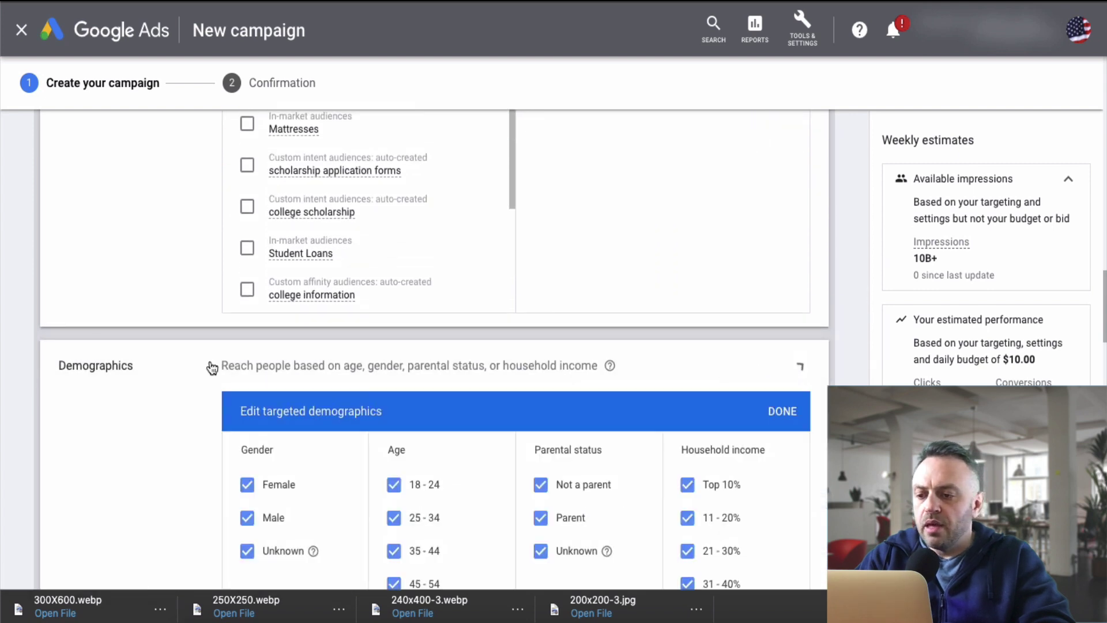
scroll(103, 437, down, 3)
scroll(102, 437, down, 2)
scroll(103, 437, up, 1)
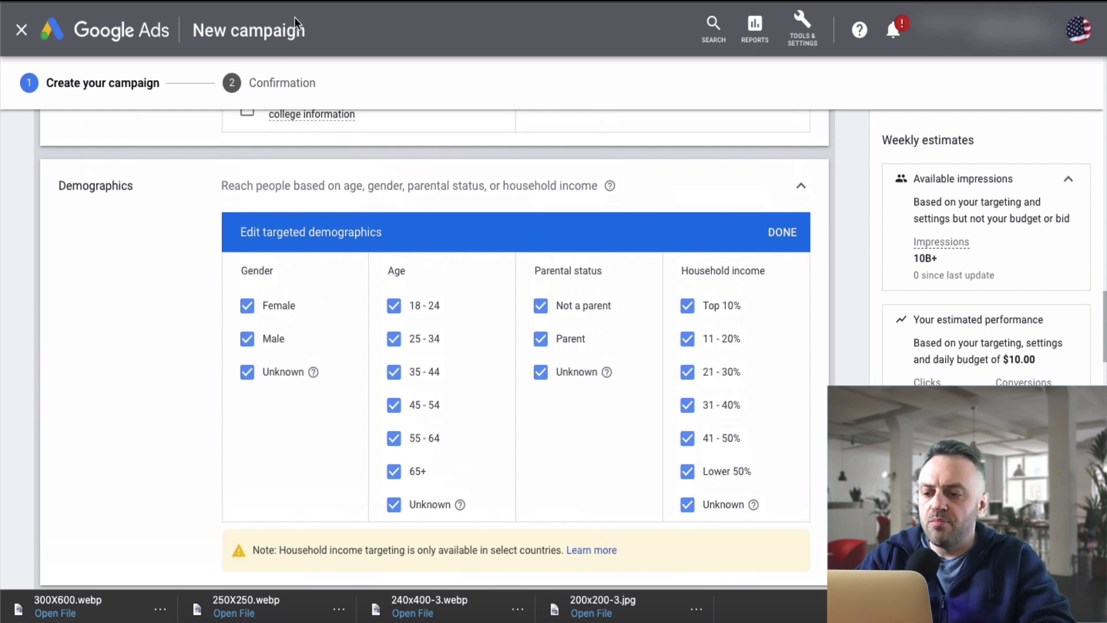
click(395, 306)
click(394, 339)
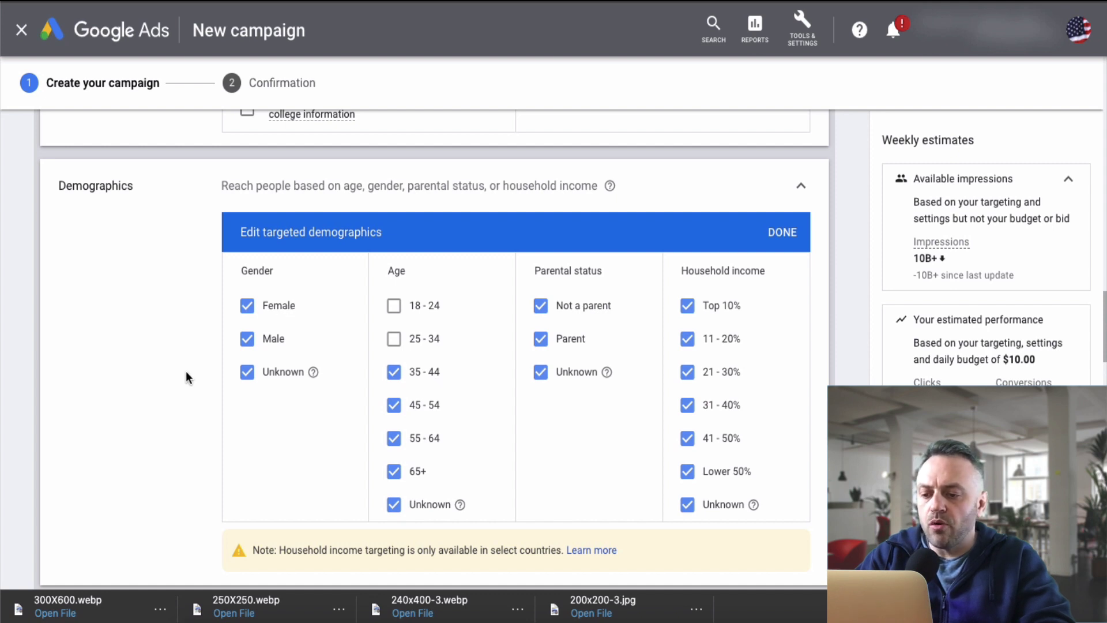
- Add keyword content targeting, decline the custom intent audiences offer, and enter "weight loss" as the first keyword
scroll(164, 385, down, 6)
click(154, 300)
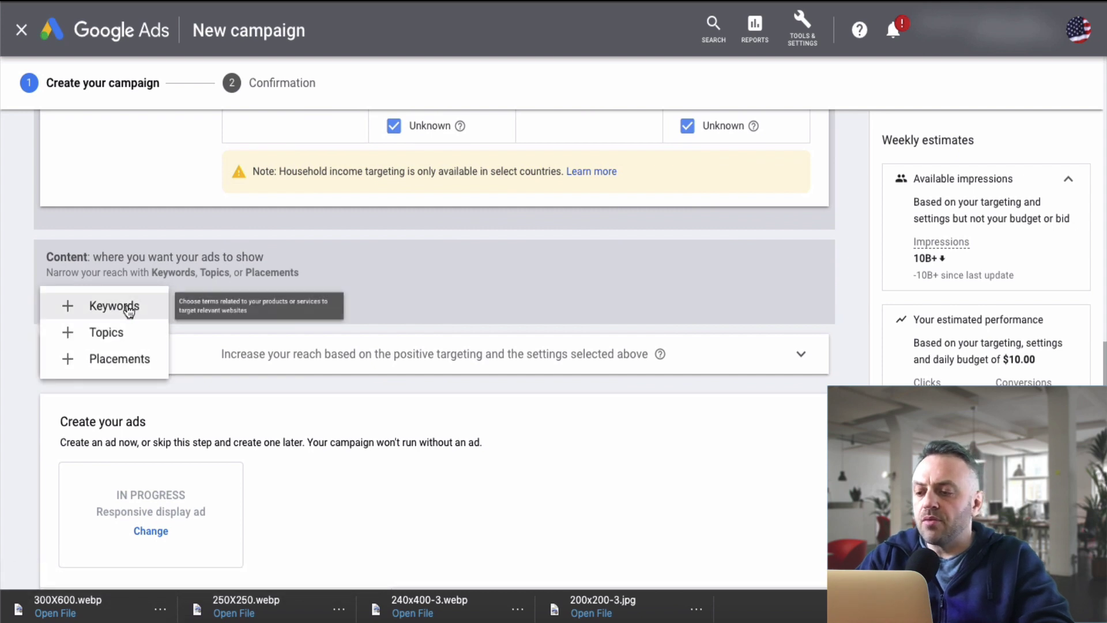
click(126, 307)
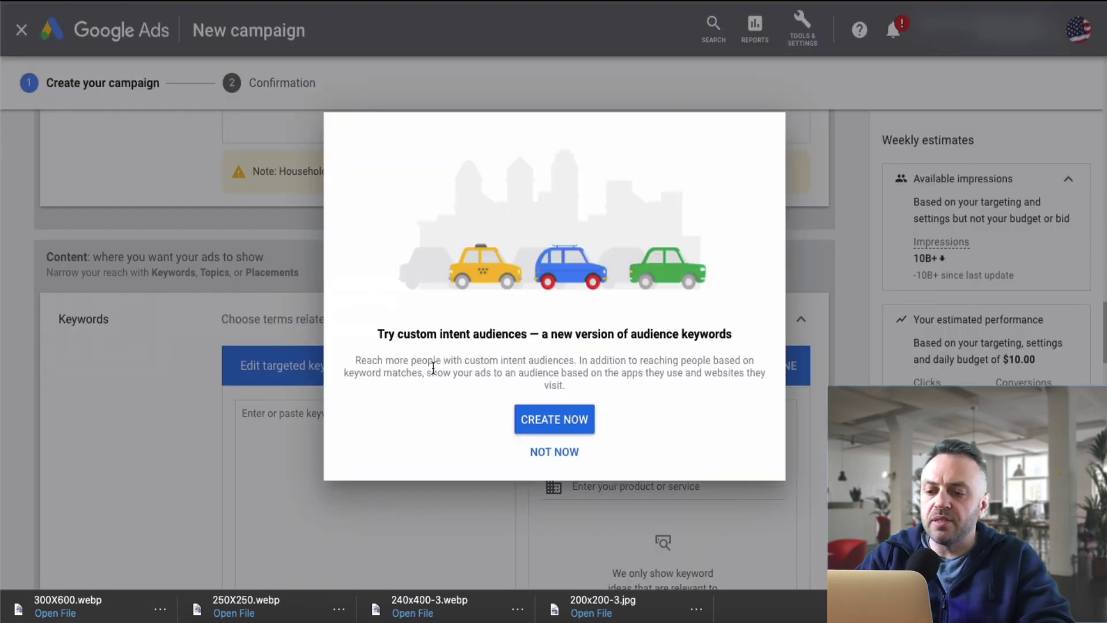
click(561, 451)
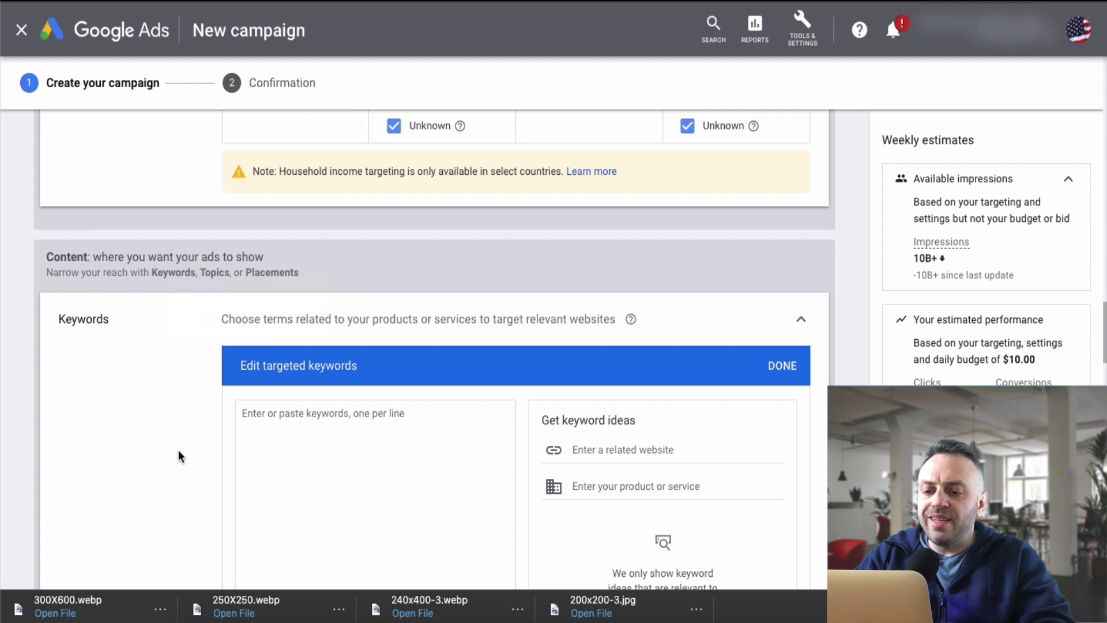
scroll(179, 449, down, 3)
click(313, 281)
scroll(175, 310, down, 1)
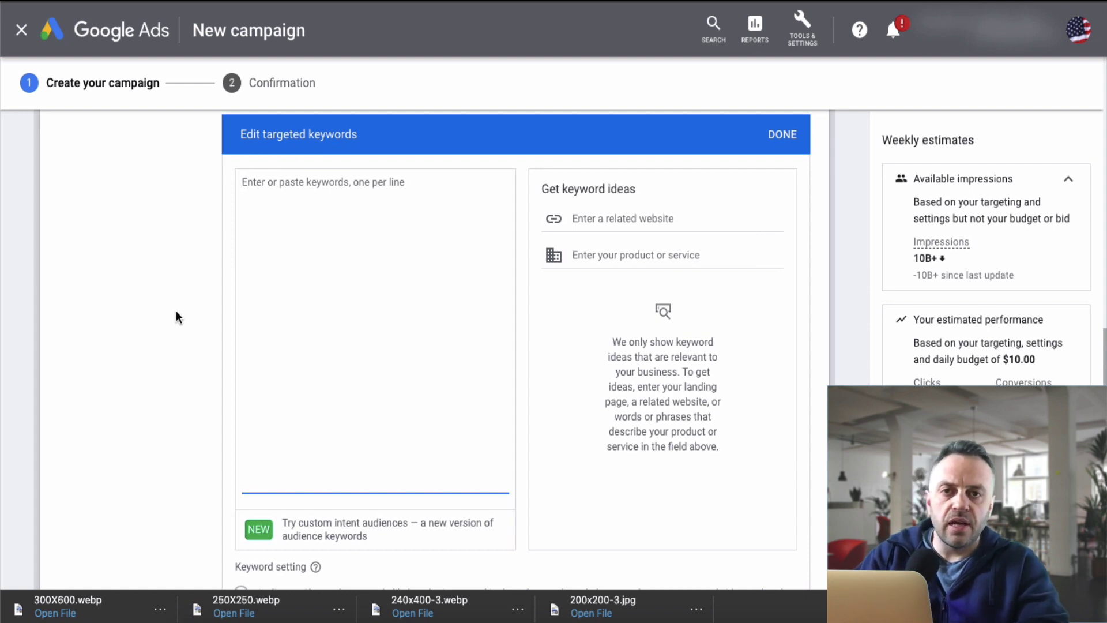
text(weight loss)
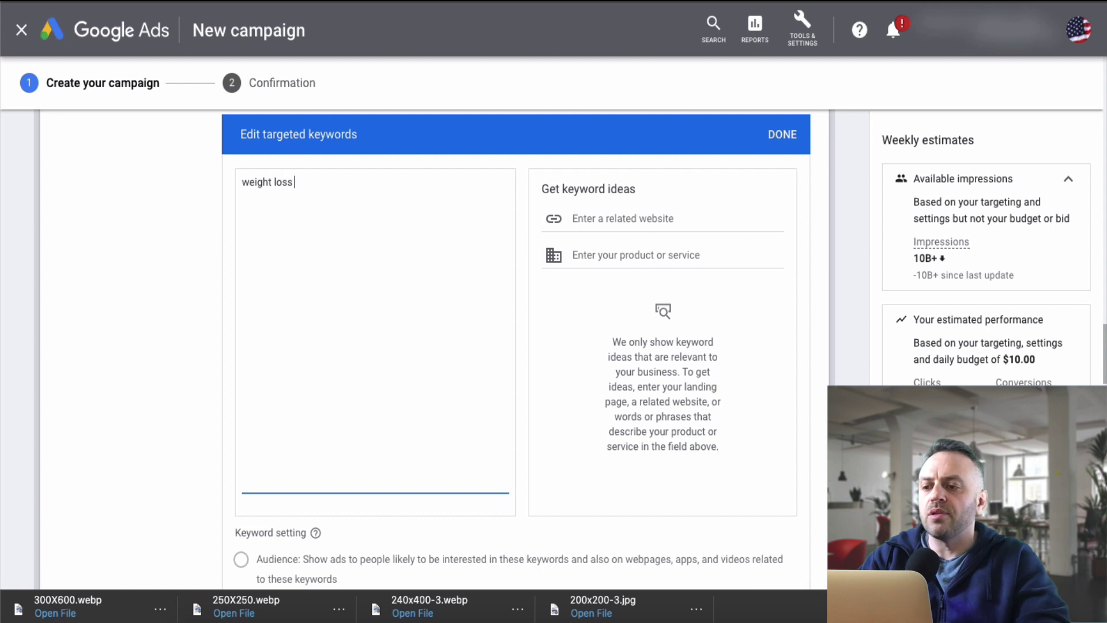
key(Return)
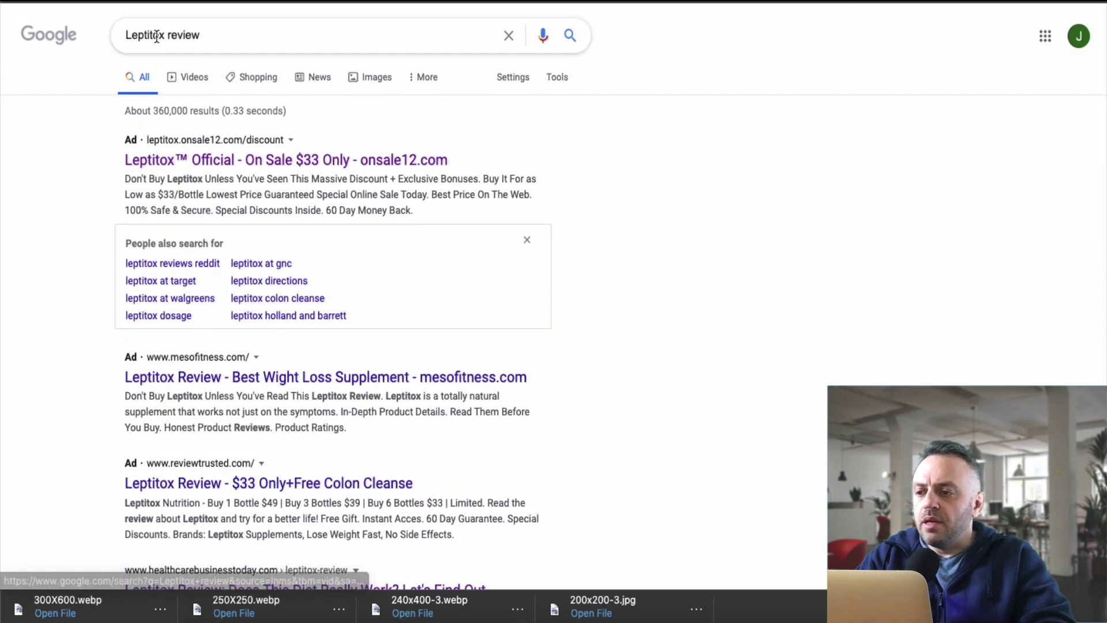
- Look through the Google results for "Leptitox review" and examine the review page on leptitoxscam.com
scroll(111, 182, down, 1)
scroll(111, 188, down, 10)
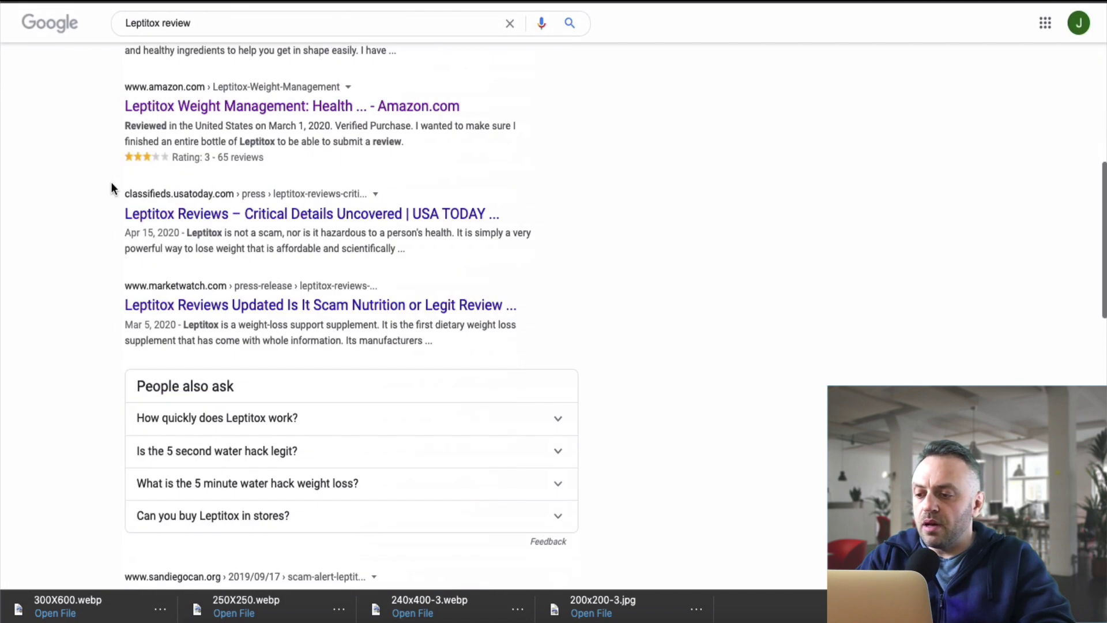
scroll(105, 213, up, 2)
scroll(105, 212, up, 3)
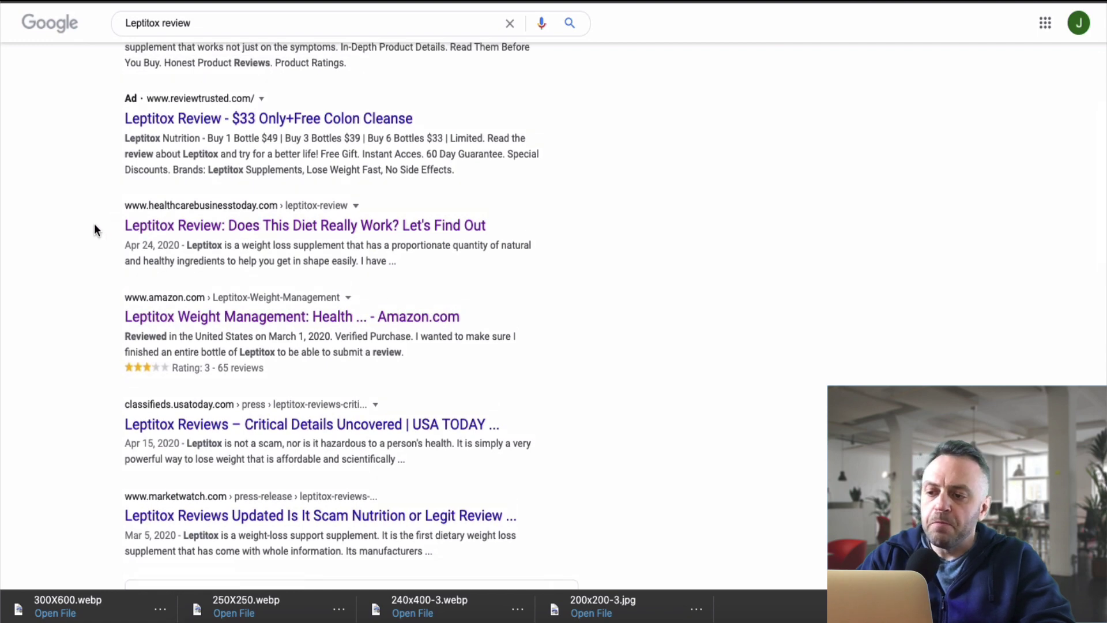
scroll(98, 281, down, 10)
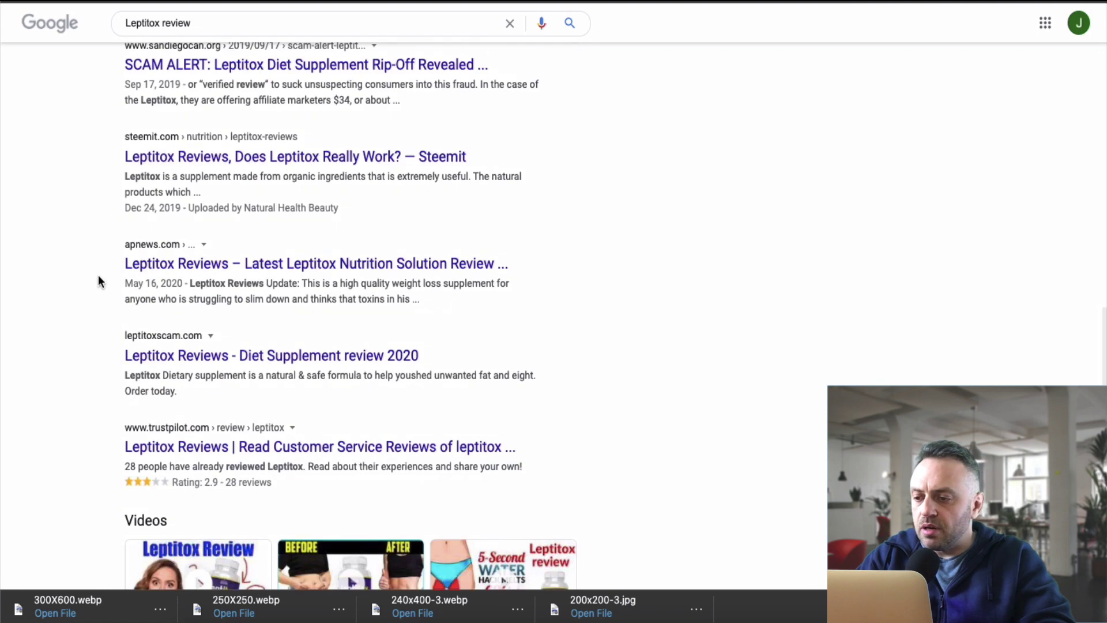
click(209, 359)
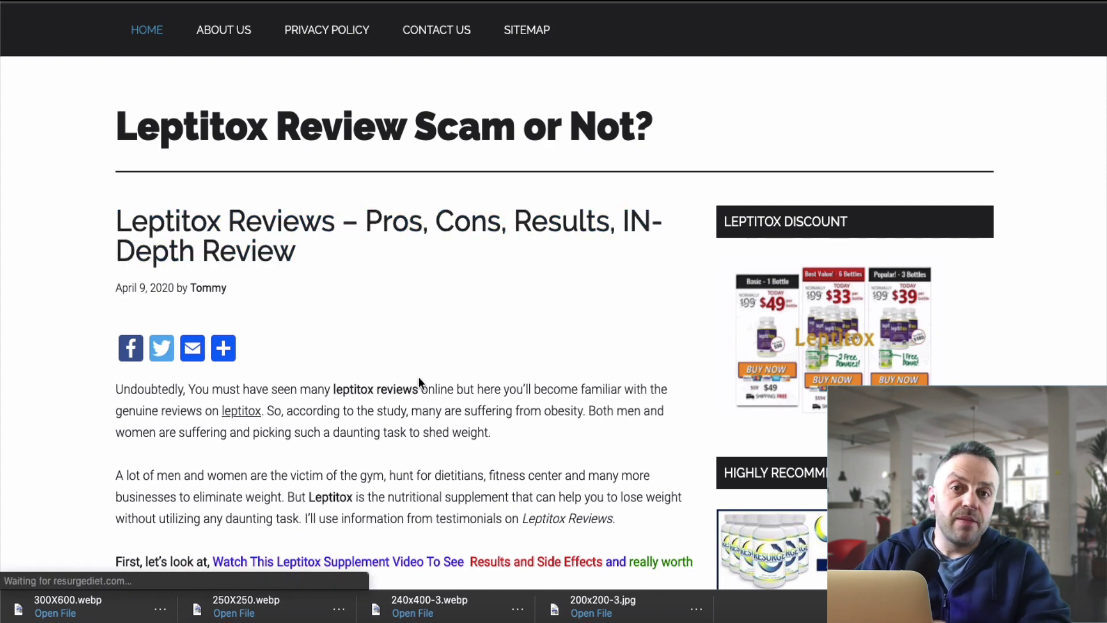
scroll(417, 376, down, 3)
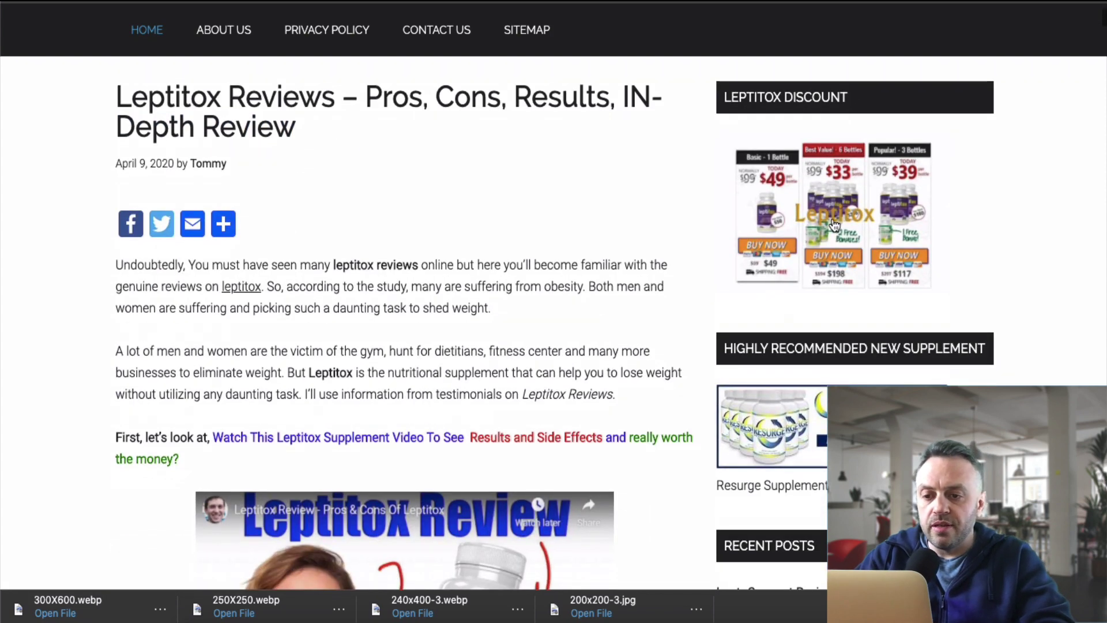
scroll(519, 265, down, 12)
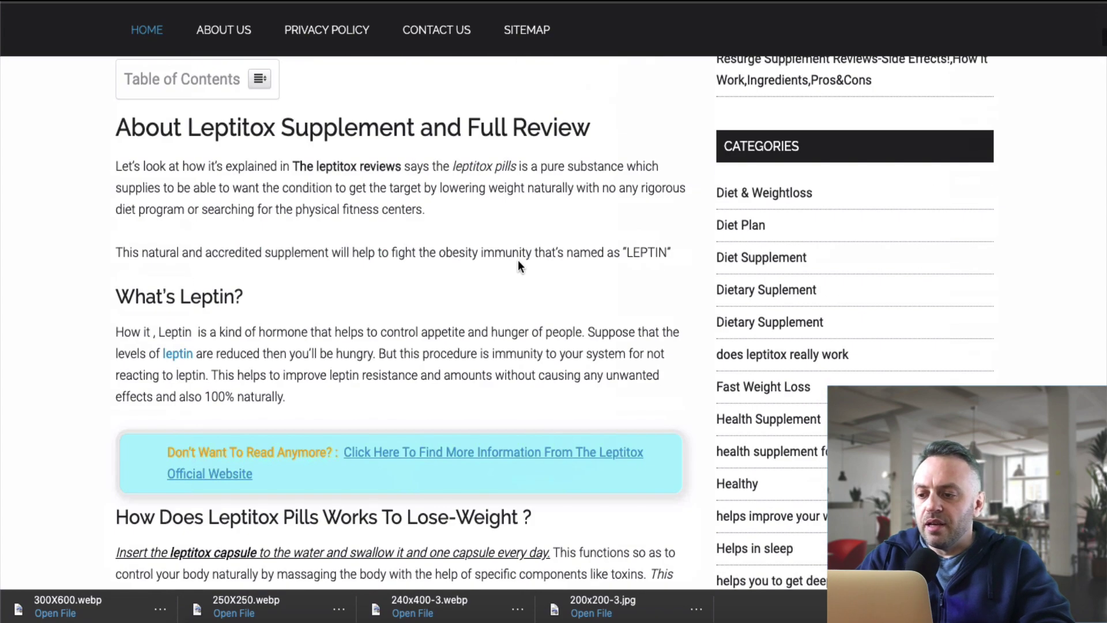
scroll(519, 265, up, 15)
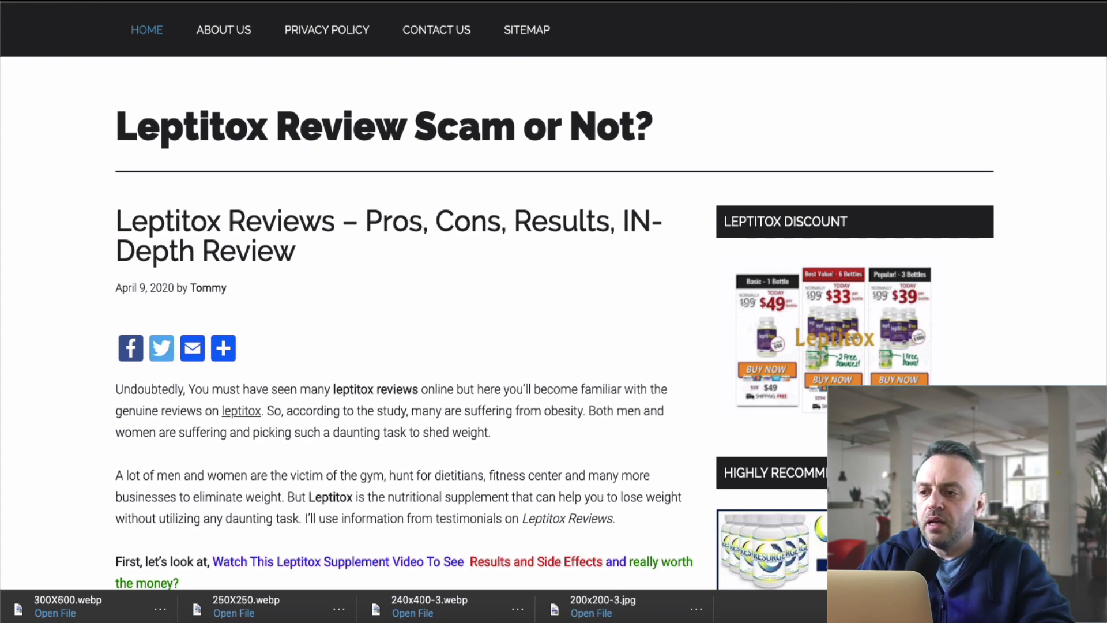
key(ctrl+Tab)
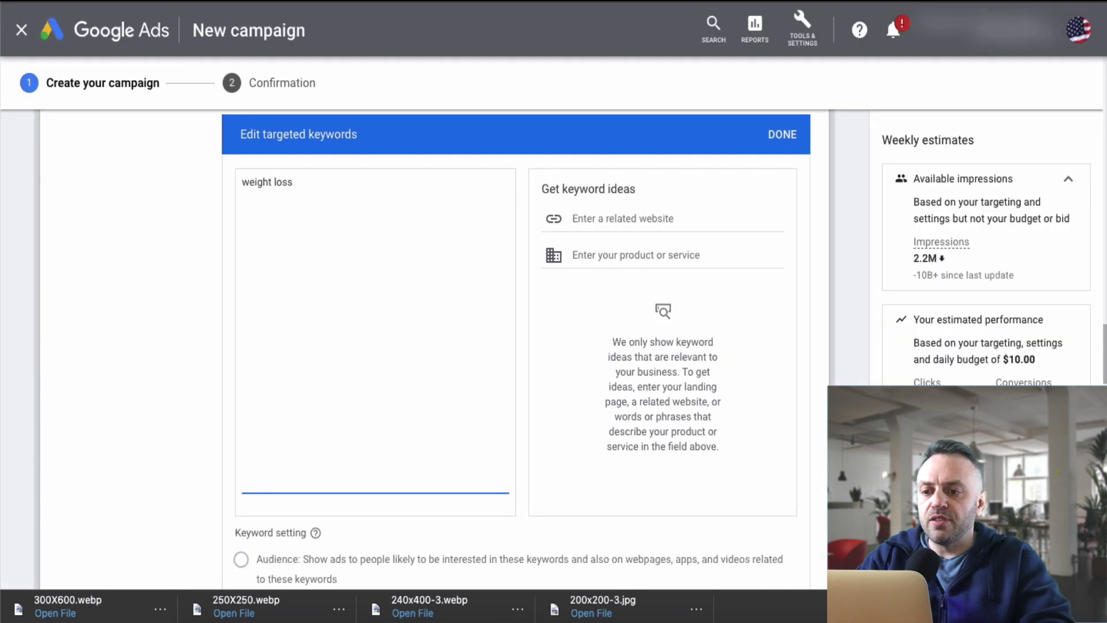
click(632, 220)
text(https://leptitoxscam.com/)
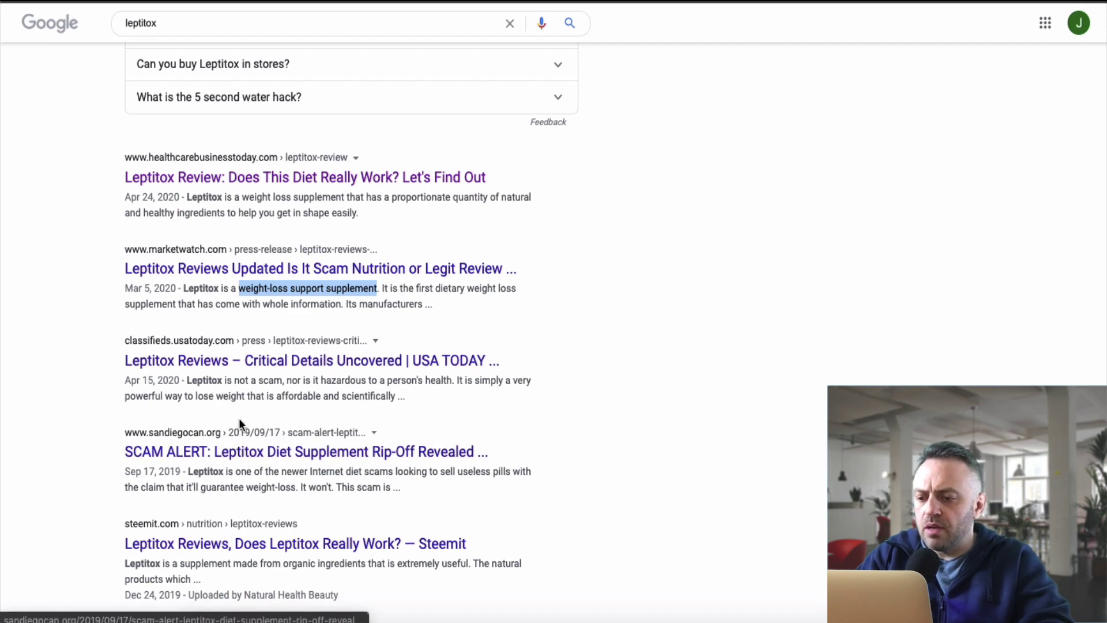
- Look through the Google results and related searches for "leptitox" to find keyword wording
scroll(238, 421, up, 10)
scroll(239, 423, down, 6)
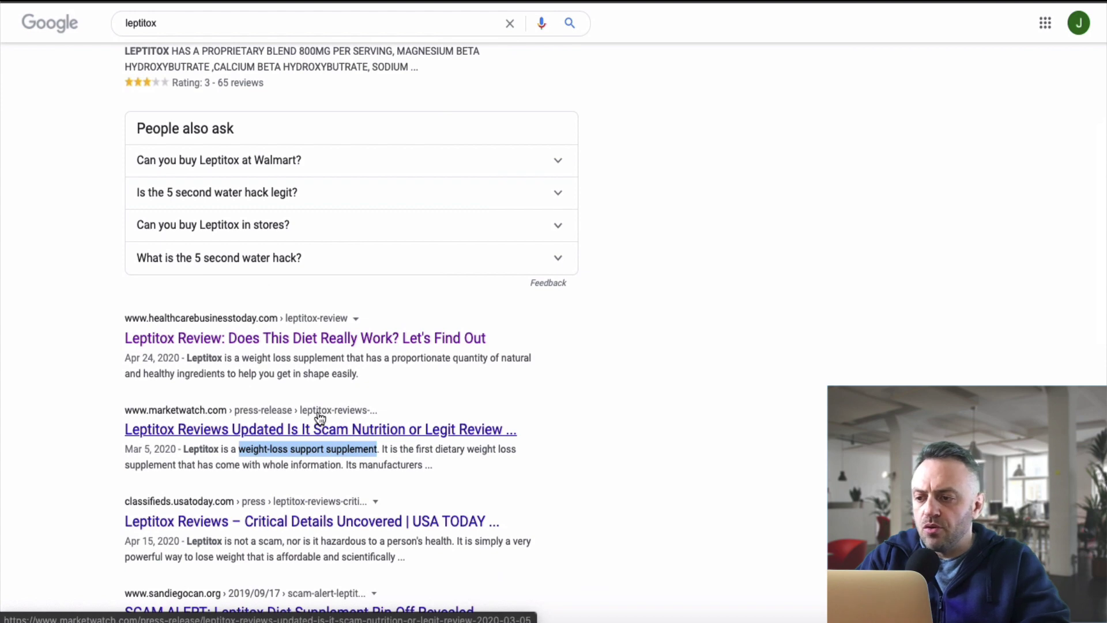
scroll(319, 417, up, 2)
scroll(320, 420, up, 3)
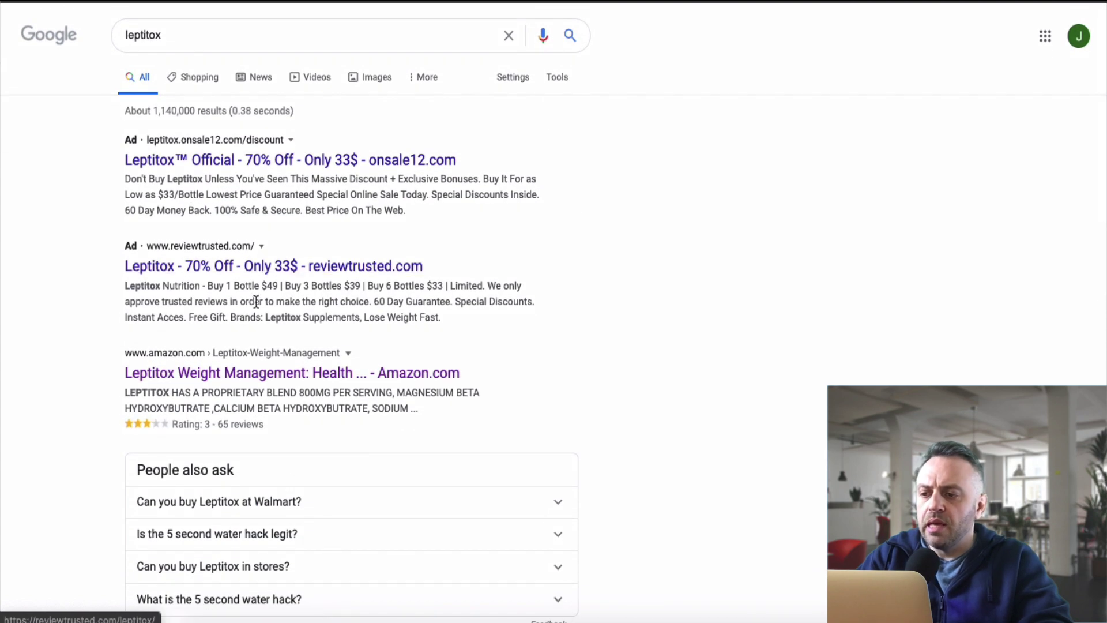
scroll(284, 265, down, 15)
scroll(282, 266, up, 1)
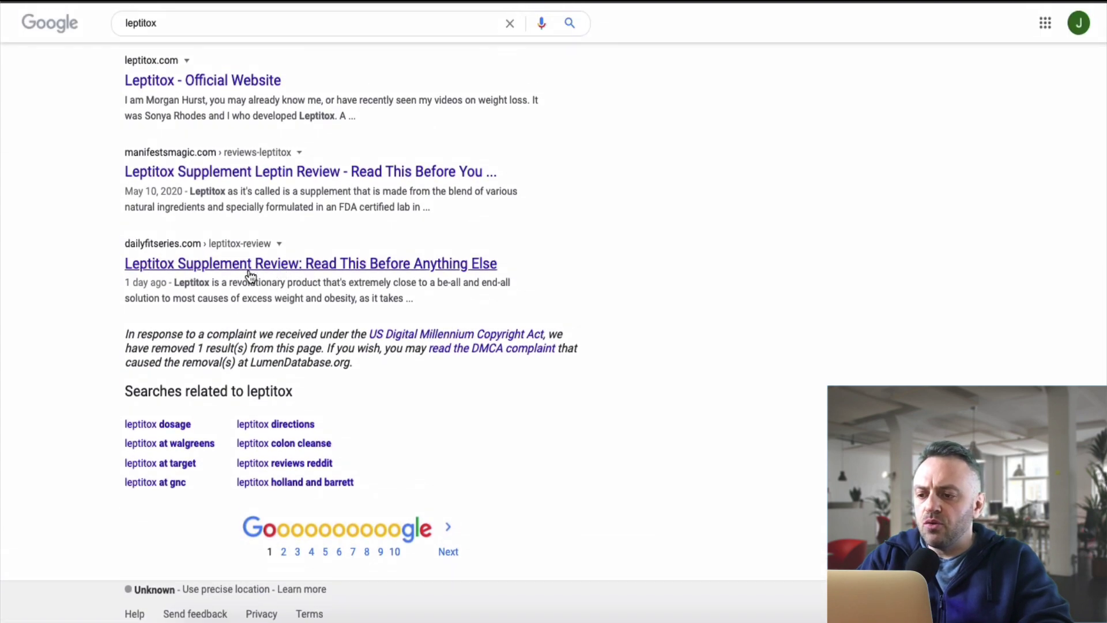
scroll(260, 265, up, 15)
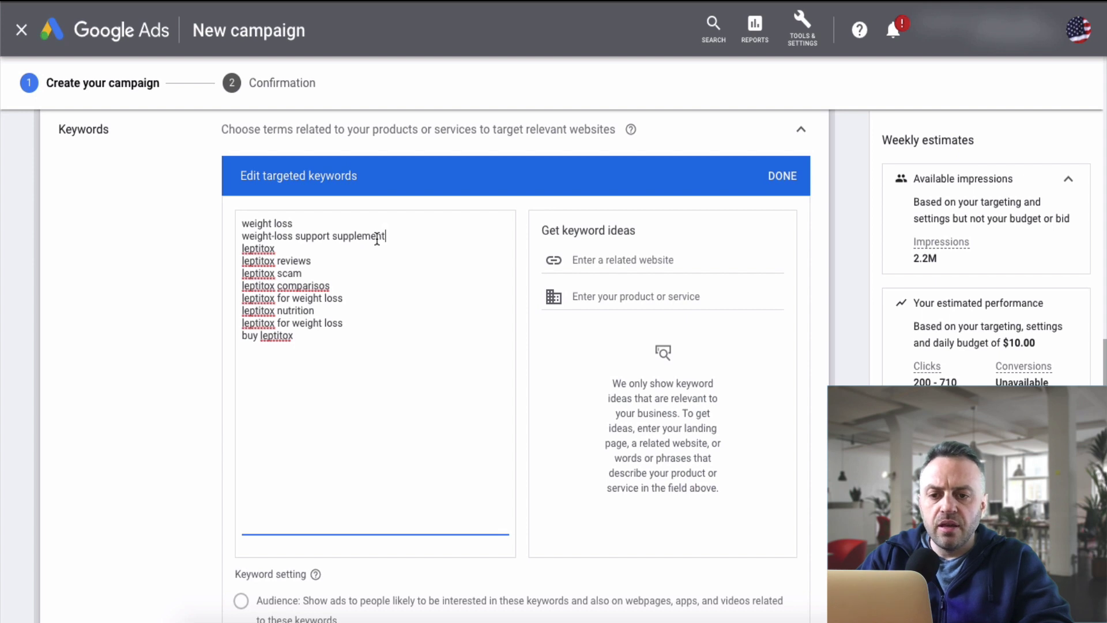
- Set the keyword setting to Content, showing ads only on webpages, apps, and videos related to the keywords
scroll(377, 238, down, 6)
click(242, 312)
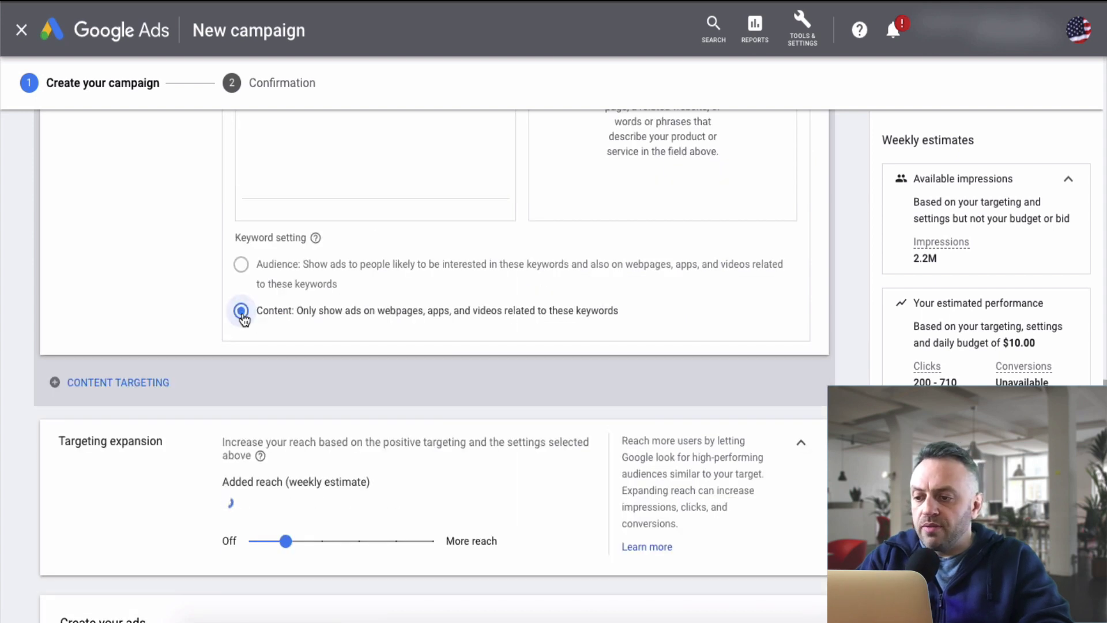
- Look over the new responsive display ad form and open its images and logos selection
scroll(174, 393, down, 6)
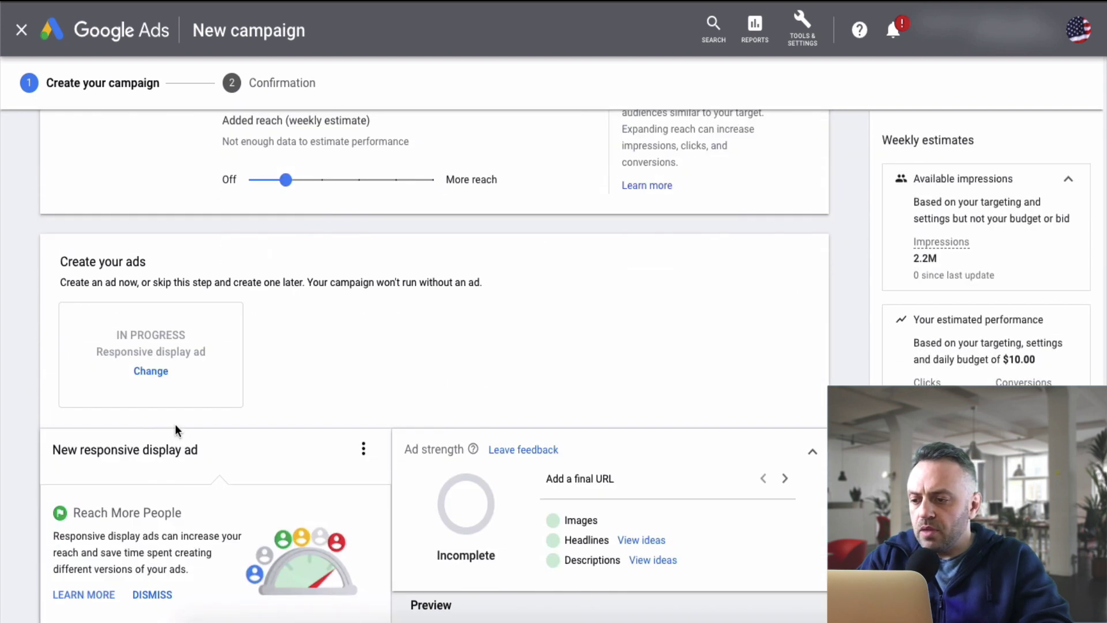
scroll(32, 383, down, 2)
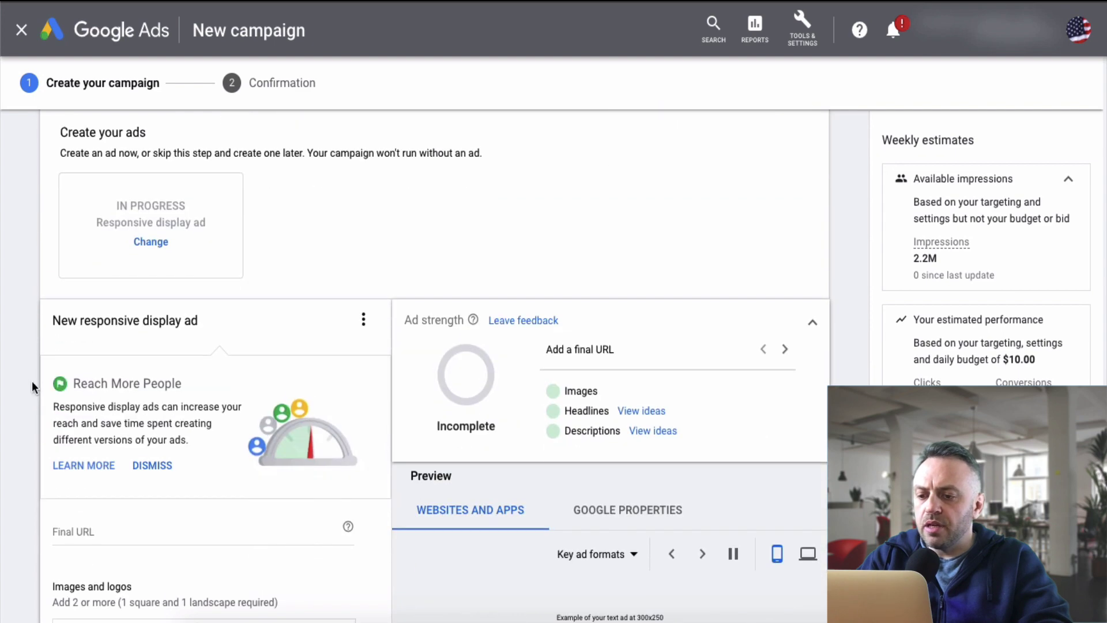
scroll(34, 350, down, 6)
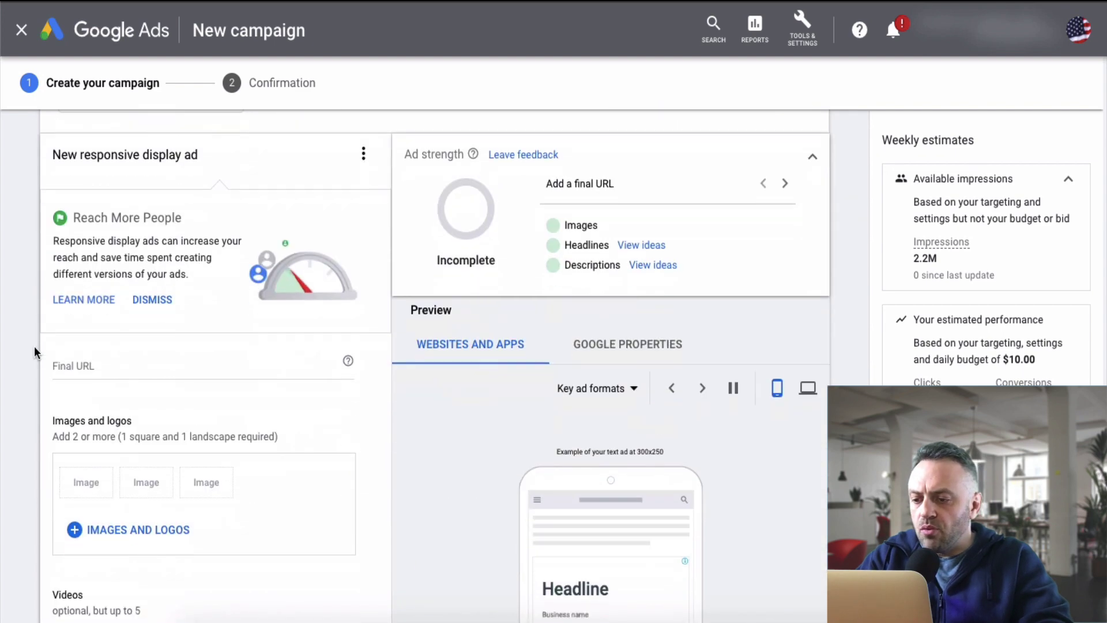
scroll(35, 351, up, 1)
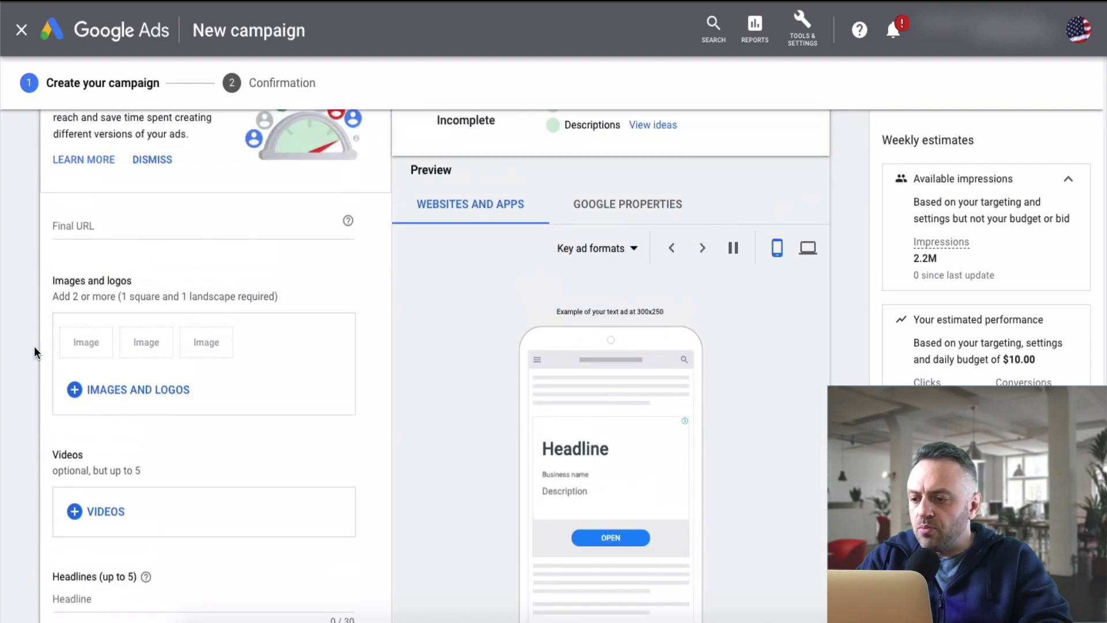
click(138, 385)
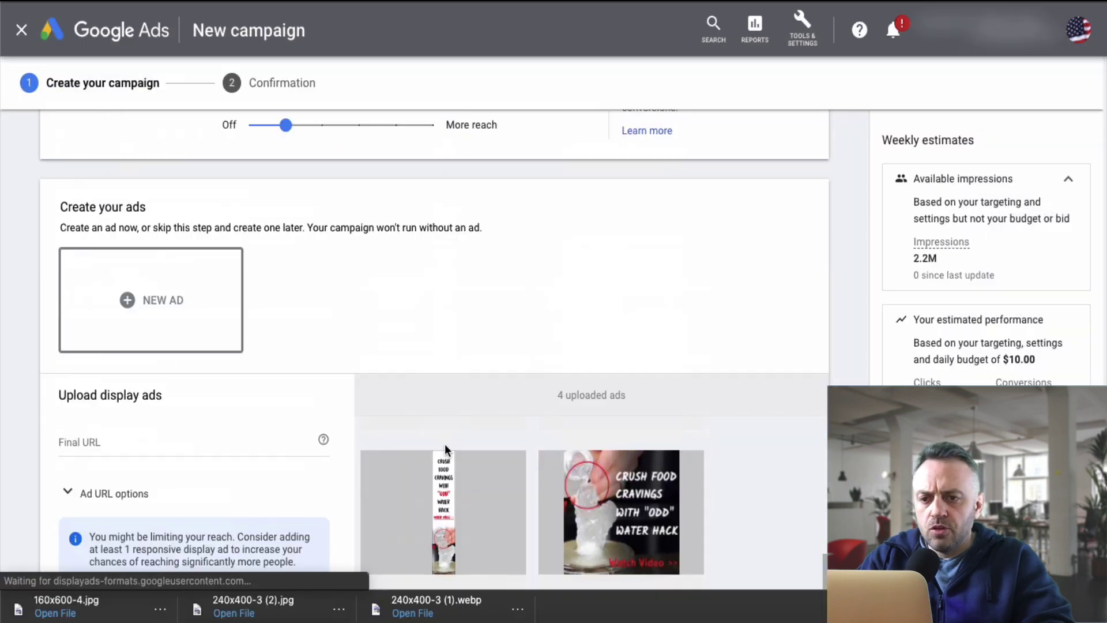
- Review the uploaded display ad images, including 336x280-4.jpg and 300X600.png
scroll(444, 450, down, 5)
scroll(430, 333, up, 5)
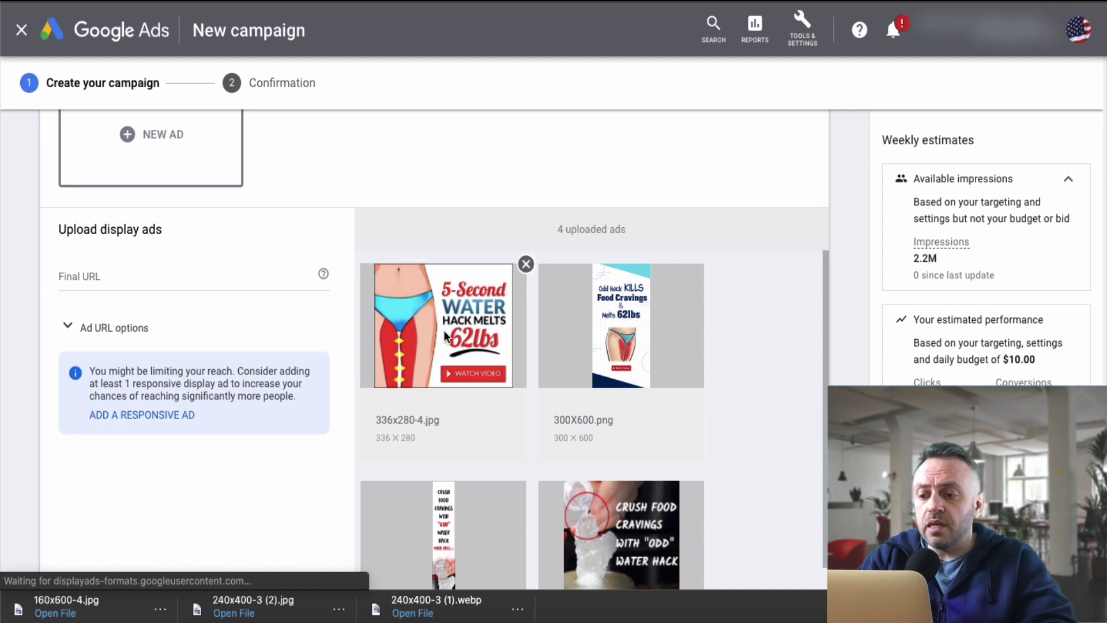
- Add the uploaded display ads, including 120x600-2.jpg and 200x200-3.jpg, to the ad group
scroll(257, 531, down, 5)
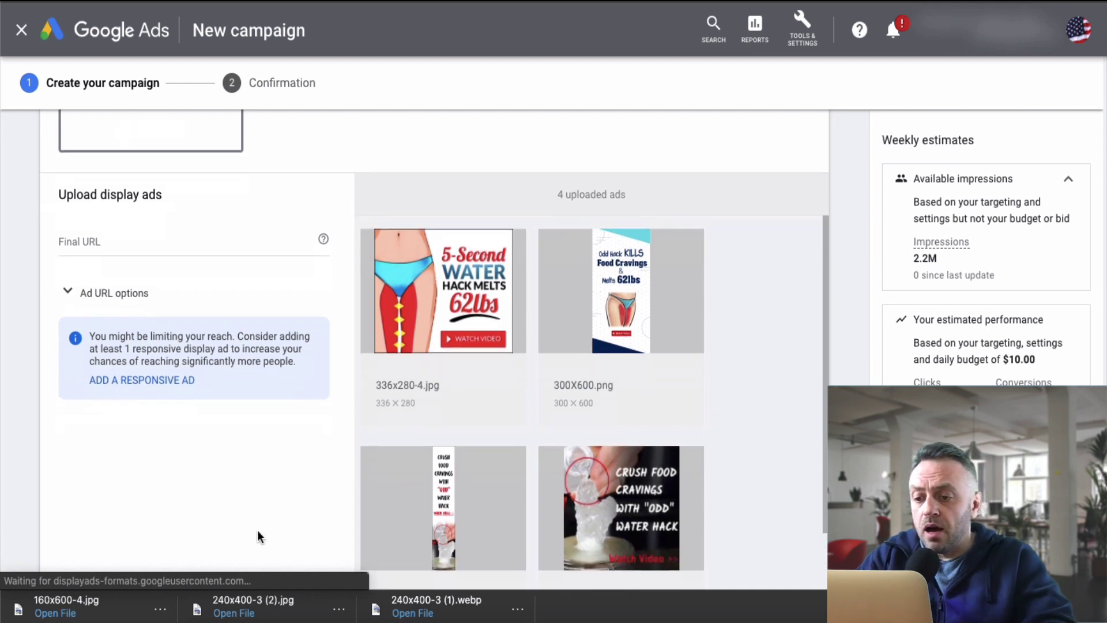
scroll(257, 530, up, 3)
scroll(290, 346, down, 2)
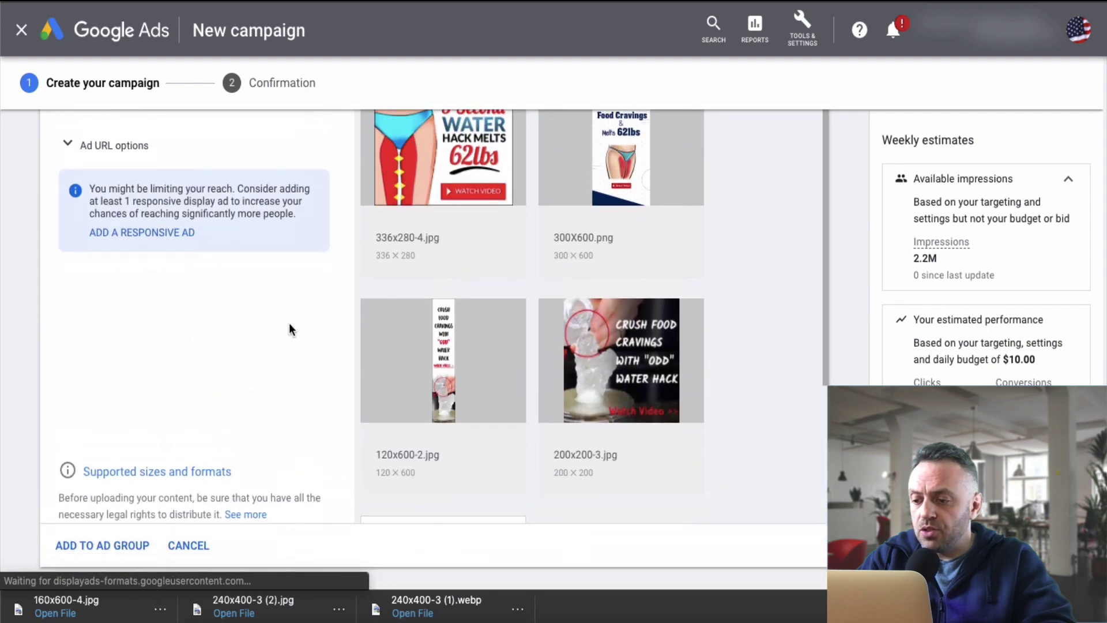
click(120, 493)
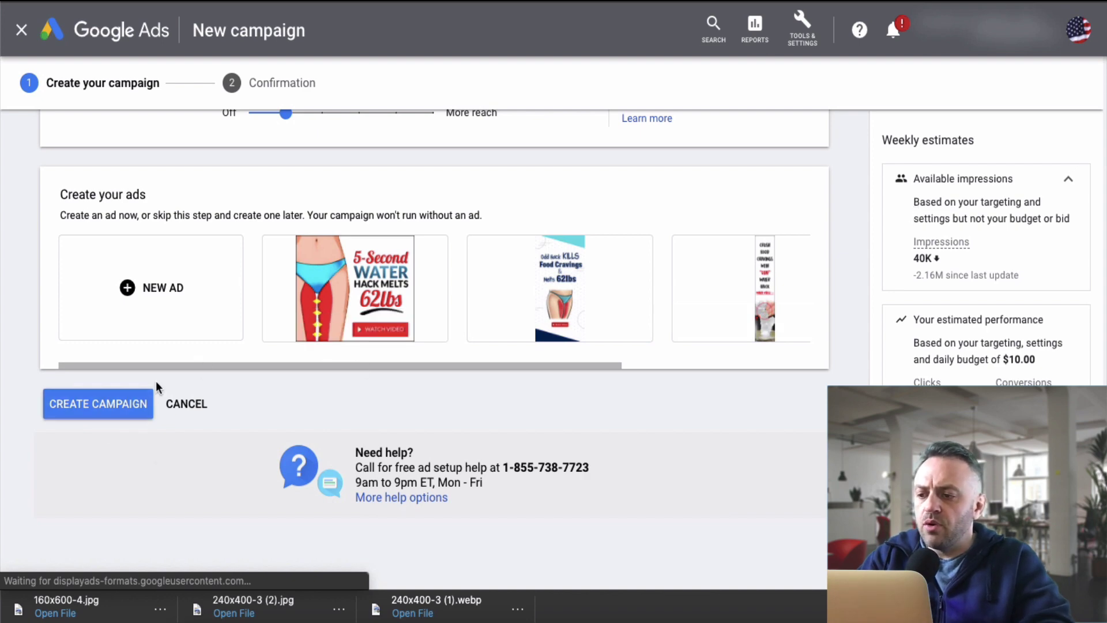
- Review the new campaign's settings from the campaign name and locations through the targeted keywords to the created ads
scroll(131, 427, up, 5)
scroll(127, 326, up, 20)
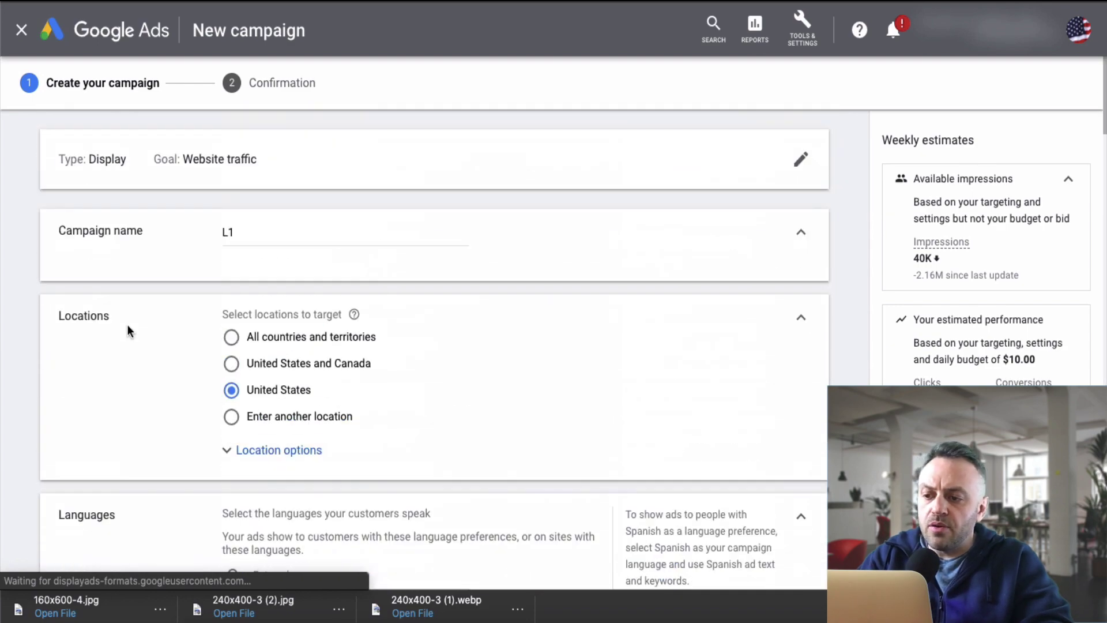
scroll(127, 330, down, 20)
scroll(129, 331, down, 4)
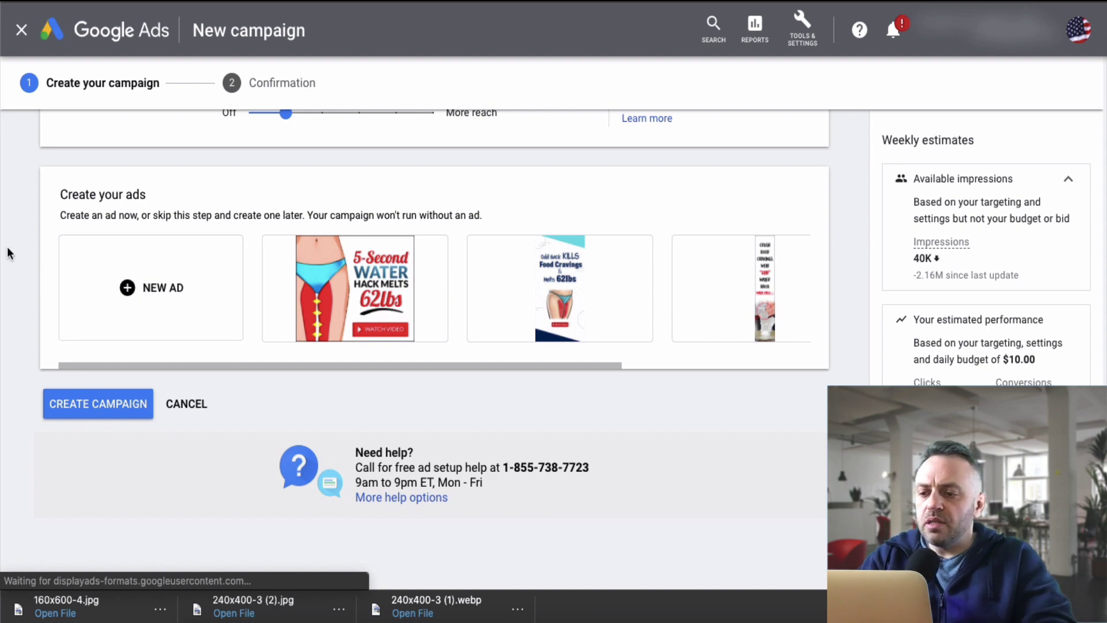
scroll(7, 247, up, 10)
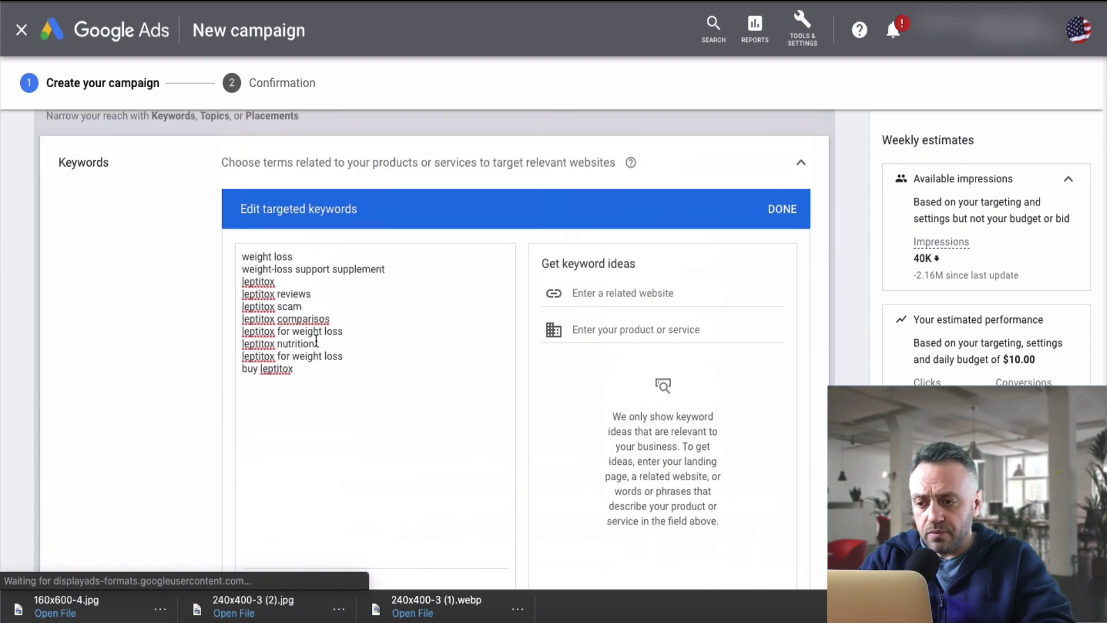
scroll(125, 407, down, 10)
scroll(124, 407, down, 2)
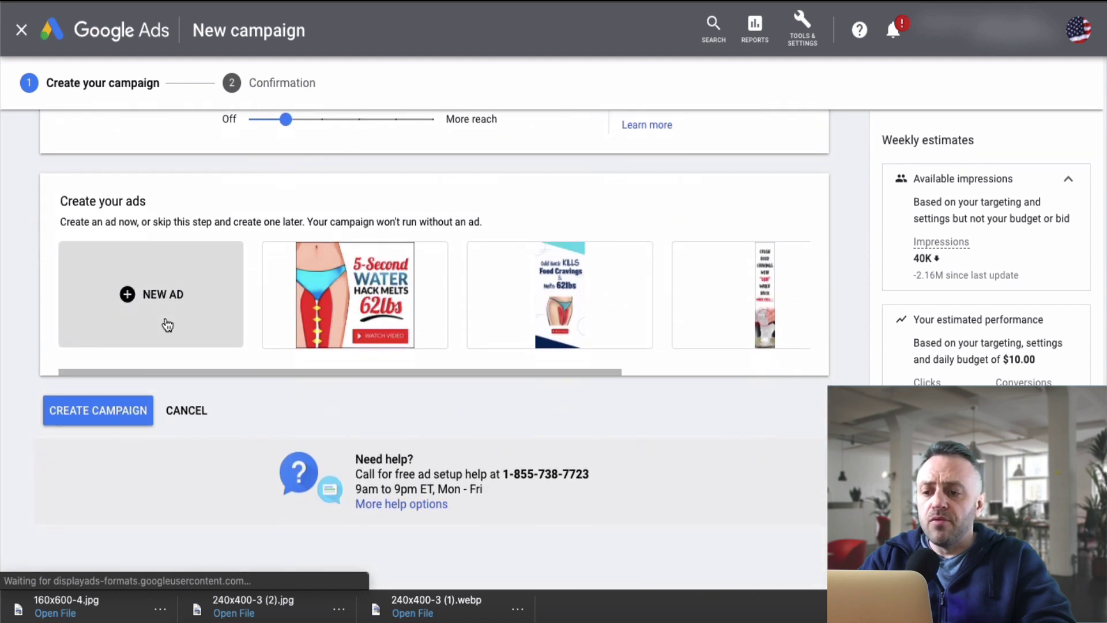